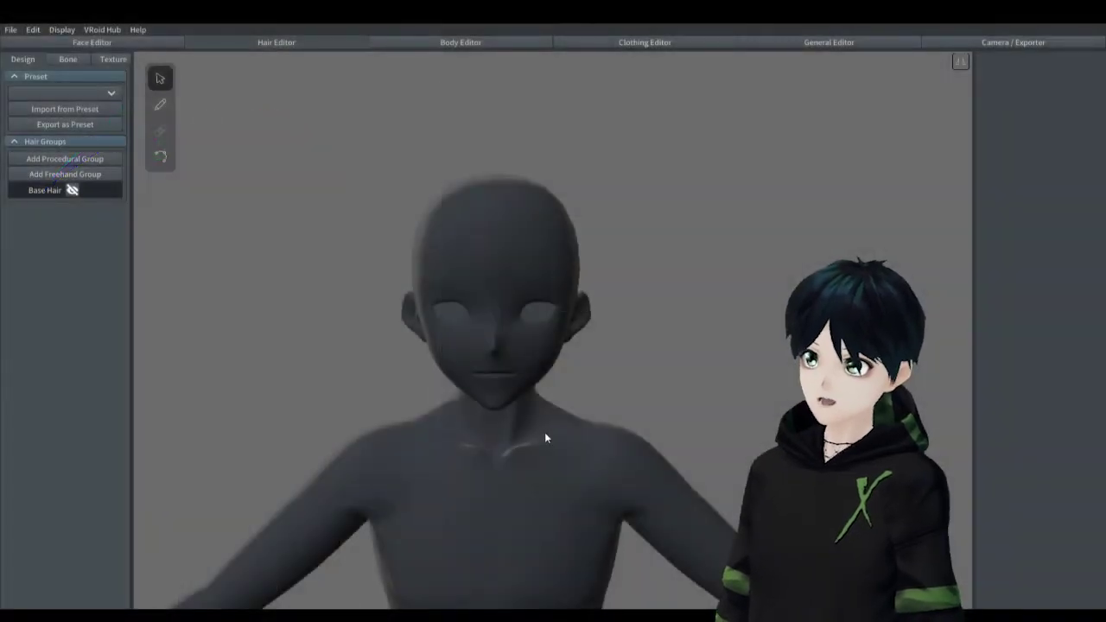
Create Freehand Group 1 and duplicate its cyan hair material until there are six swatches
{"action": "left_click", "coordinate": [70, 176]}
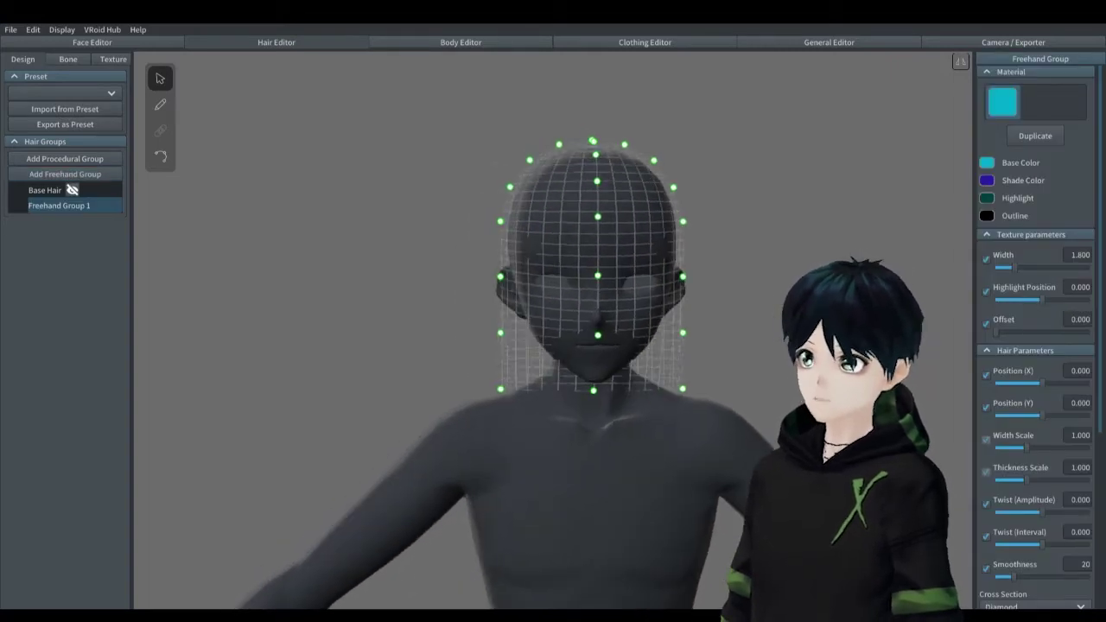
{"action": "right_click_drag", "start_coordinate": [645, 374], "coordinate": [685, 373]}
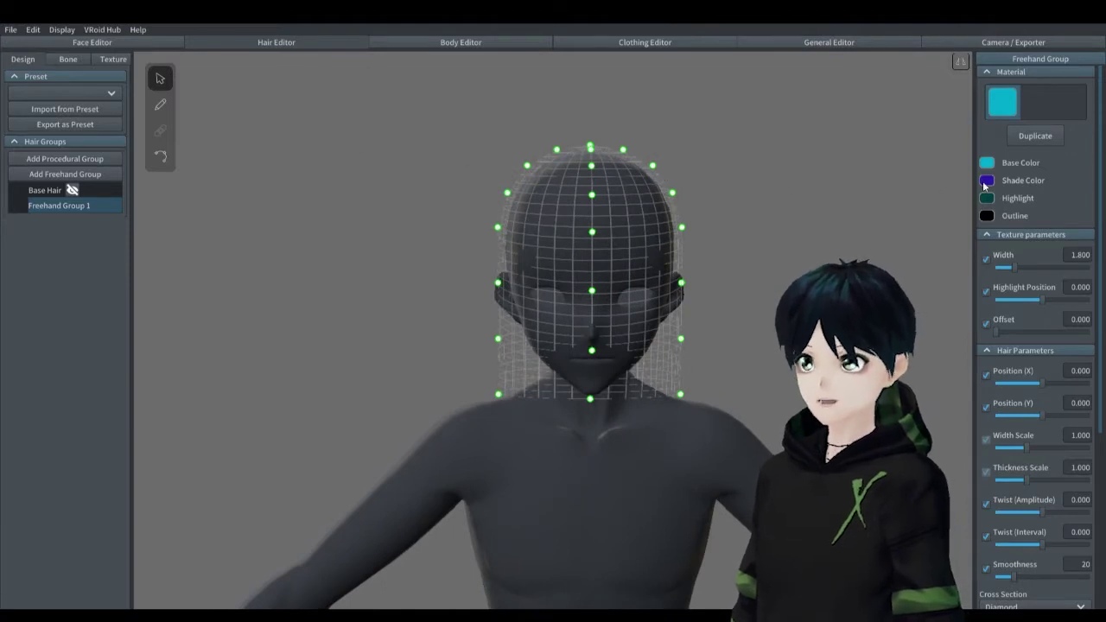
{"action": "left_click", "coordinate": [1036, 136]}
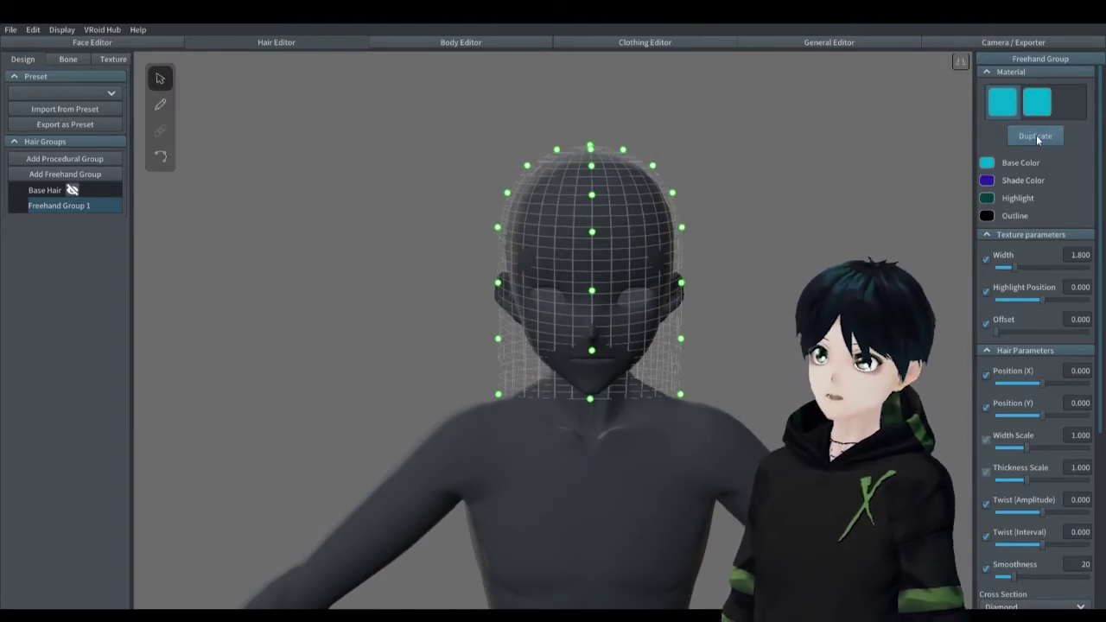
{"action": "left_click", "coordinate": [1037, 138]}
{"action": "left_click", "coordinate": [1033, 170]}
{"action": "left_click", "coordinate": [1035, 171]}
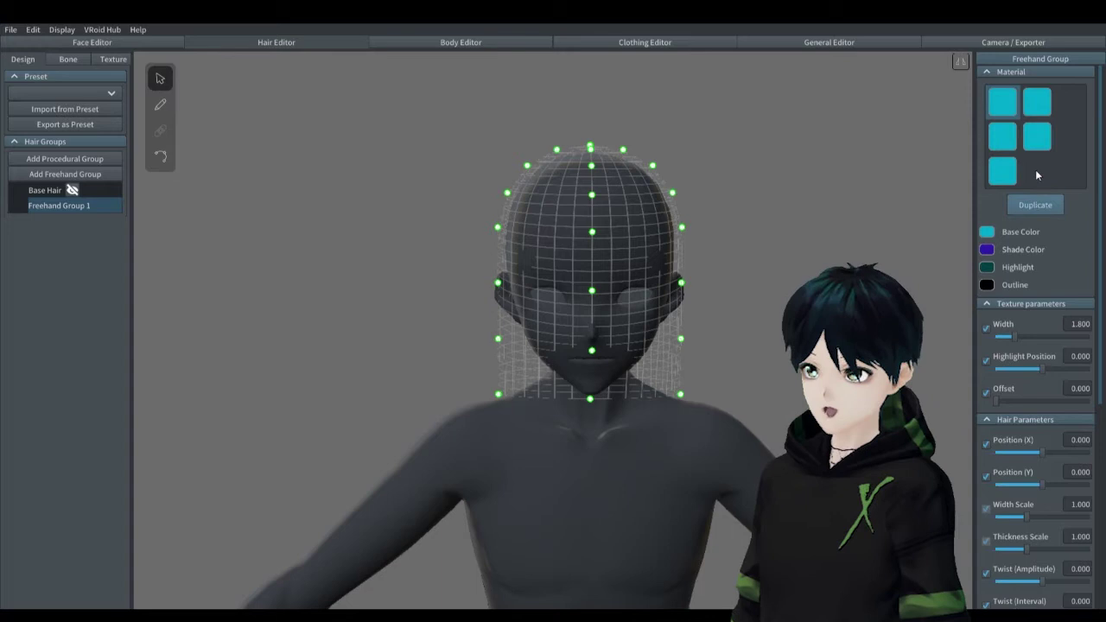
{"action": "left_click", "coordinate": [1034, 203]}
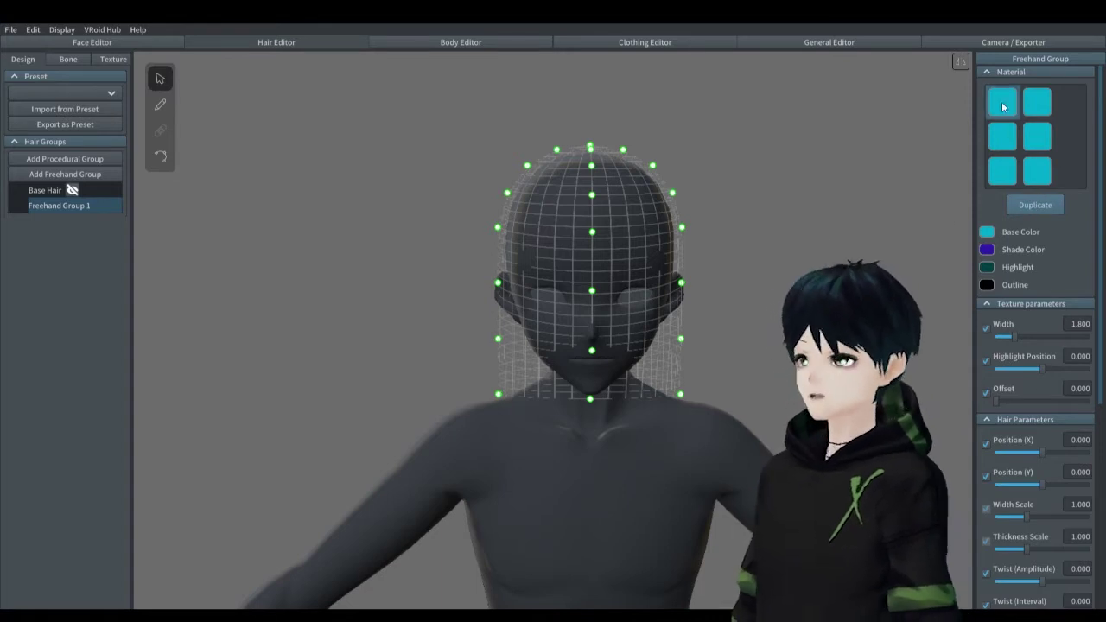
{"action": "left_click", "coordinate": [160, 104]}
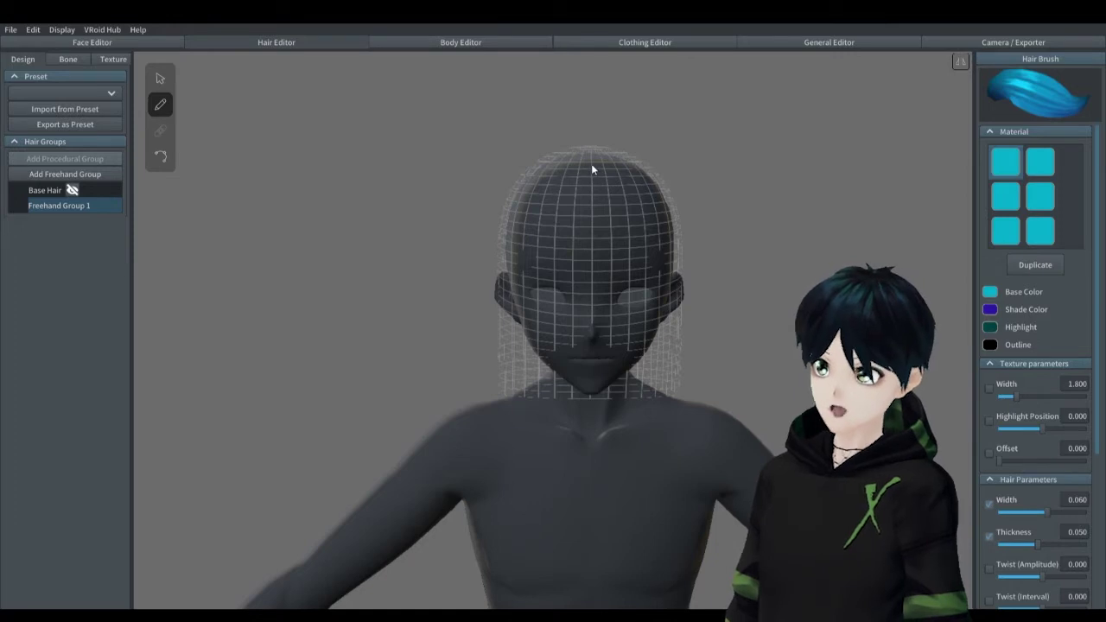
Paint five cyan strands, Hair 1 to Hair 5, from the crown down the front, sides and back
{"action": "left_click_drag", "start_coordinate": [591, 153], "coordinate": [590, 251]}
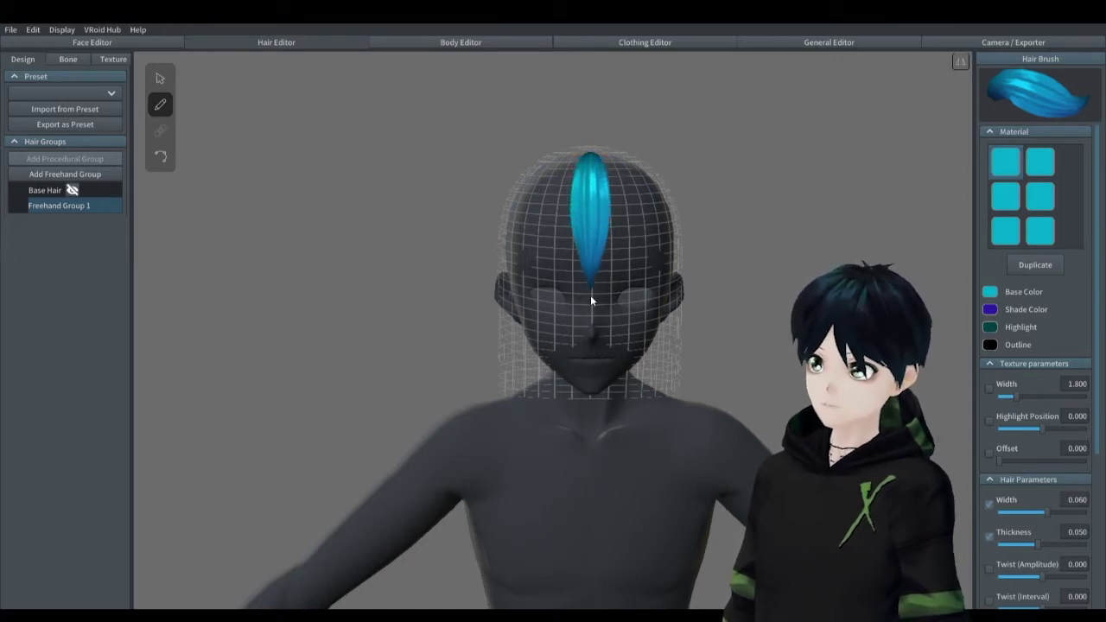
{"action": "left_click_drag", "start_coordinate": [591, 301], "coordinate": [592, 310]}
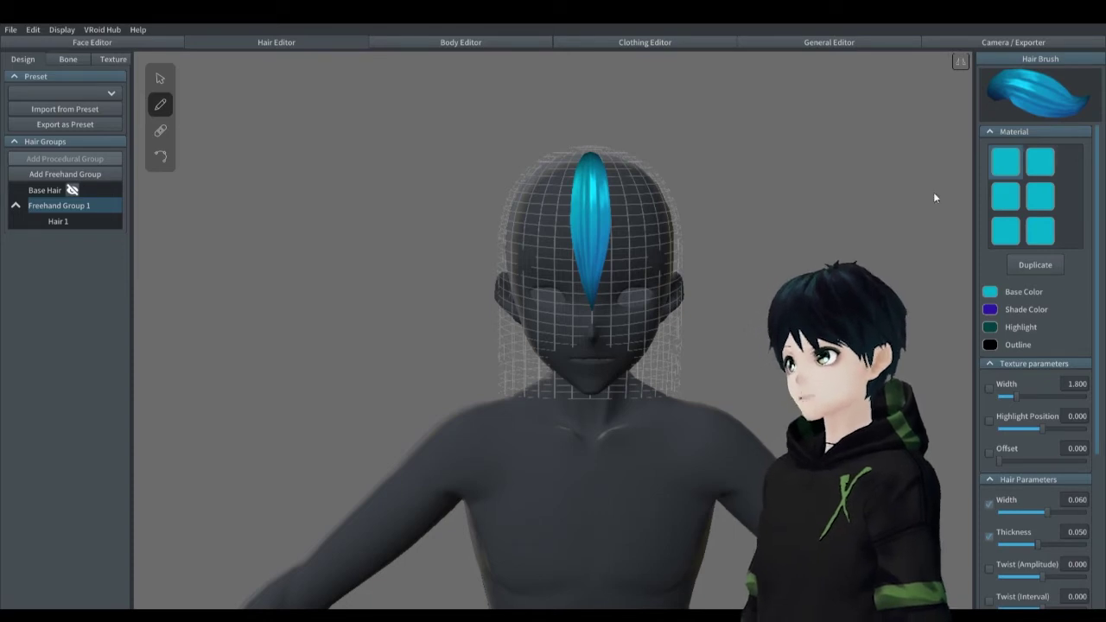
{"action": "right_click_drag", "start_coordinate": [933, 197], "coordinate": [857, 227]}
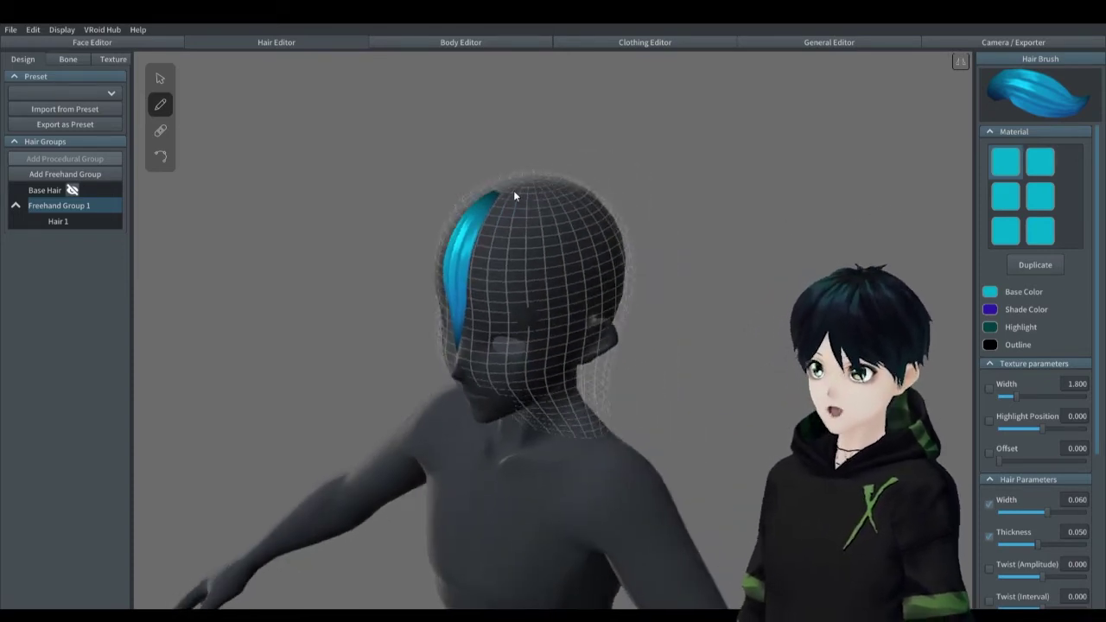
{"action": "left_click_drag", "start_coordinate": [515, 192], "coordinate": [523, 352]}
{"action": "mouse_move", "coordinate": [522, 352]}
{"action": "right_mouse_down"}
{"action": "mouse_move", "coordinate": [585, 342]}
{"action": "mouse_move", "coordinate": [570, 342]}
{"action": "right_mouse_up"}
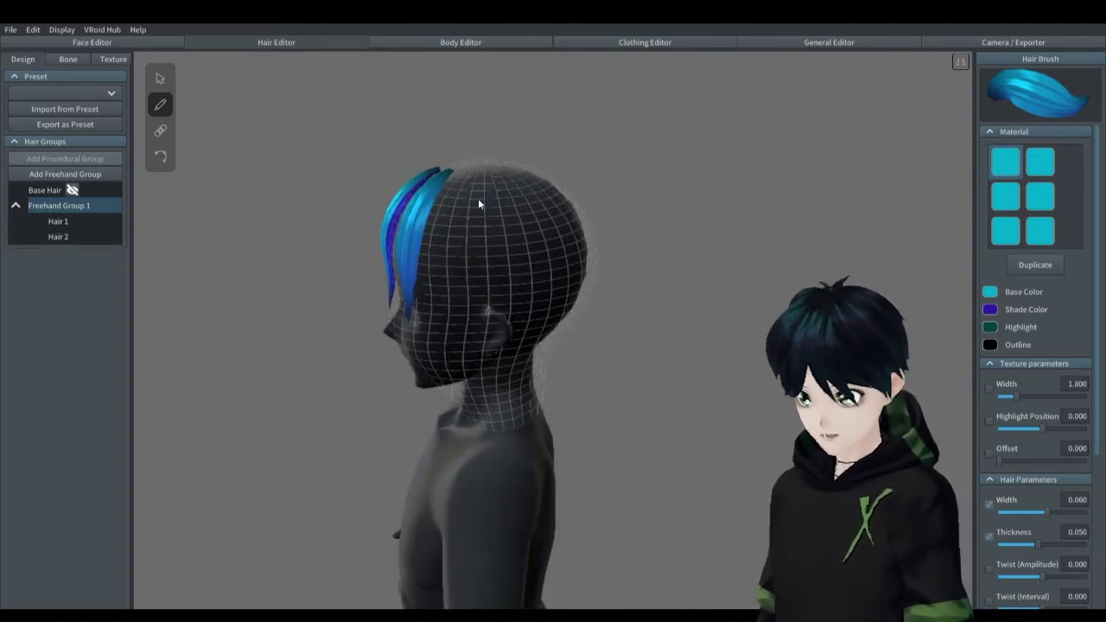
{"action": "mouse_move", "coordinate": [474, 168]}
{"action": "left_mouse_down"}
{"action": "mouse_move", "coordinate": [463, 315]}
{"action": "mouse_move", "coordinate": [476, 321]}
{"action": "left_mouse_up"}
{"action": "mouse_move", "coordinate": [476, 320]}
{"action": "right_mouse_down"}
{"action": "mouse_move", "coordinate": [567, 307]}
{"action": "mouse_move", "coordinate": [551, 303]}
{"action": "right_mouse_up"}
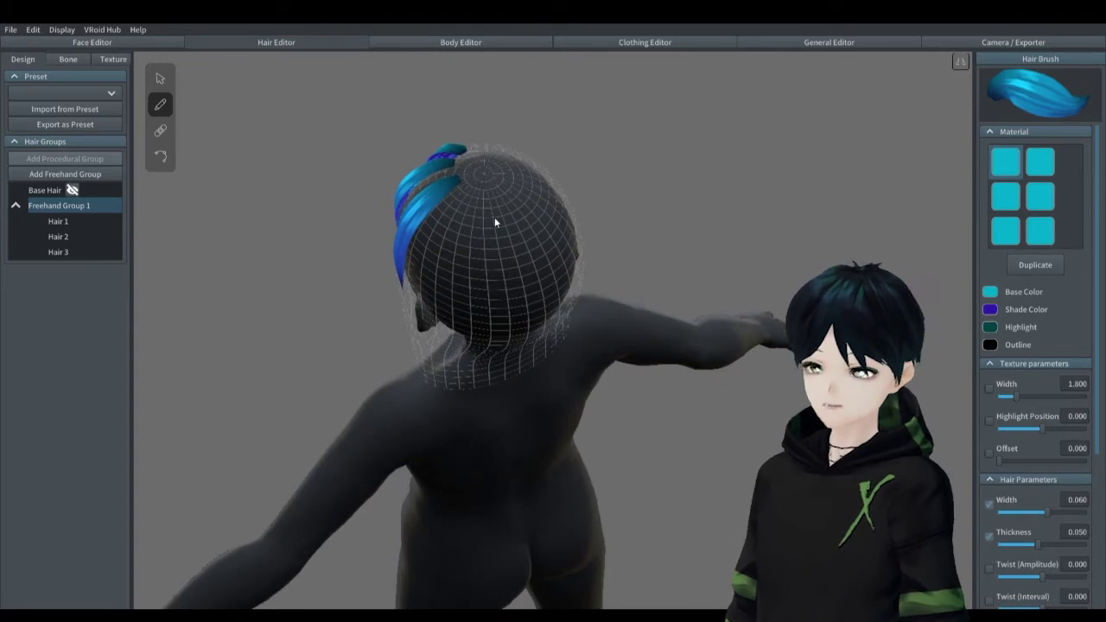
{"action": "left_click_drag", "start_coordinate": [471, 200], "coordinate": [439, 339]}
{"action": "left_click_drag", "start_coordinate": [497, 211], "coordinate": [522, 343]}
{"action": "right_click_drag", "start_coordinate": [605, 217], "coordinate": [640, 213]}
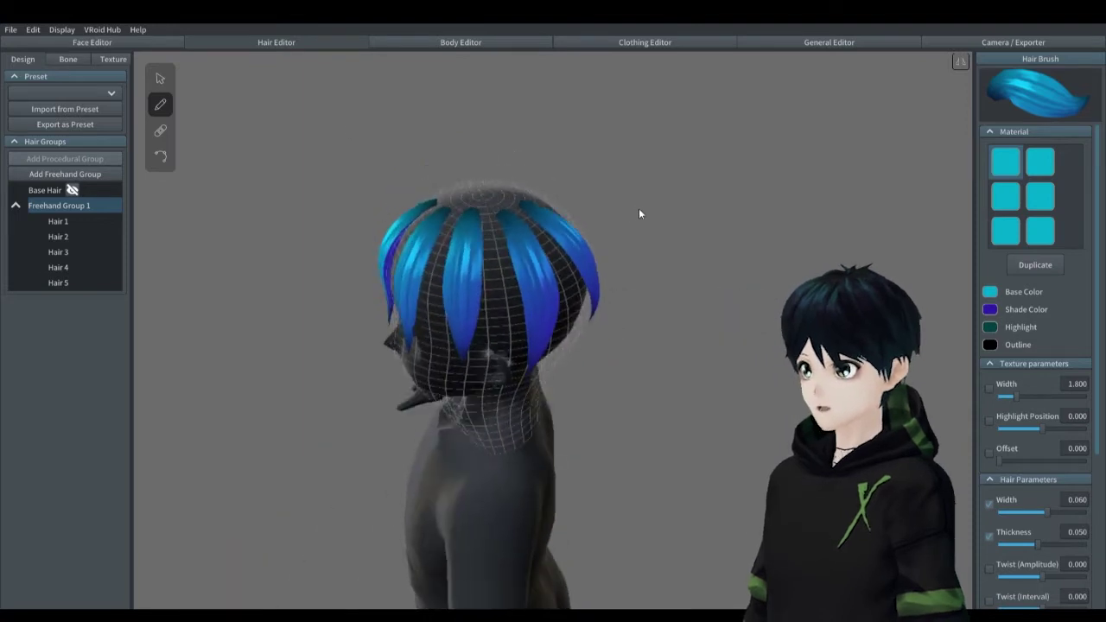
Colour Hair 5 with a pure red #FF0000 base and a dark red shade
{"action": "left_click", "coordinate": [160, 79]}
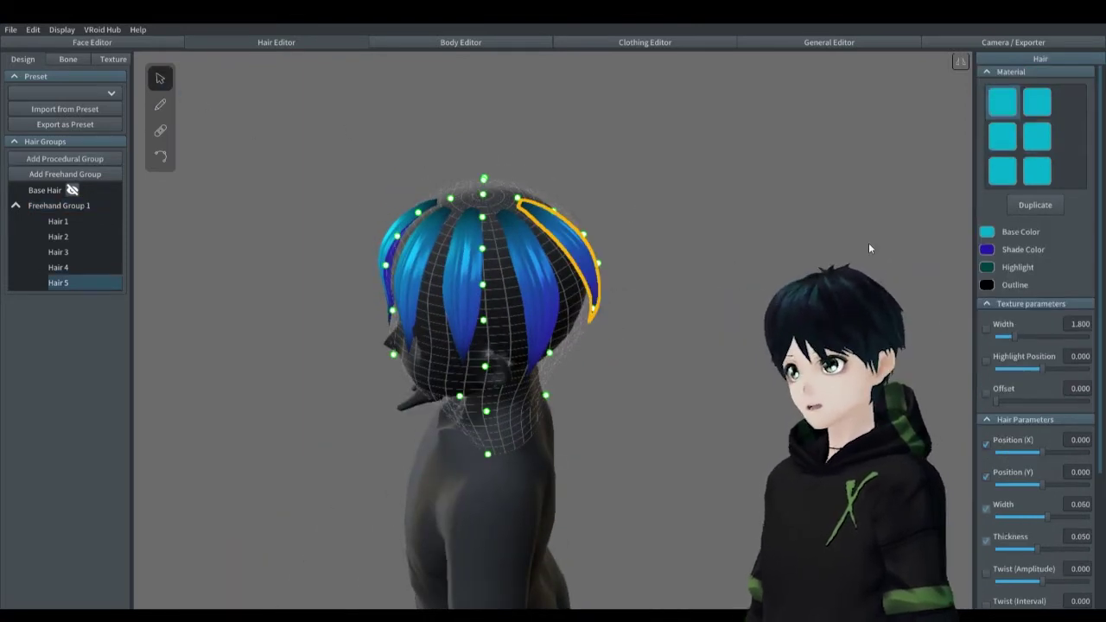
{"action": "right_click_drag", "start_coordinate": [869, 243], "coordinate": [801, 257]}
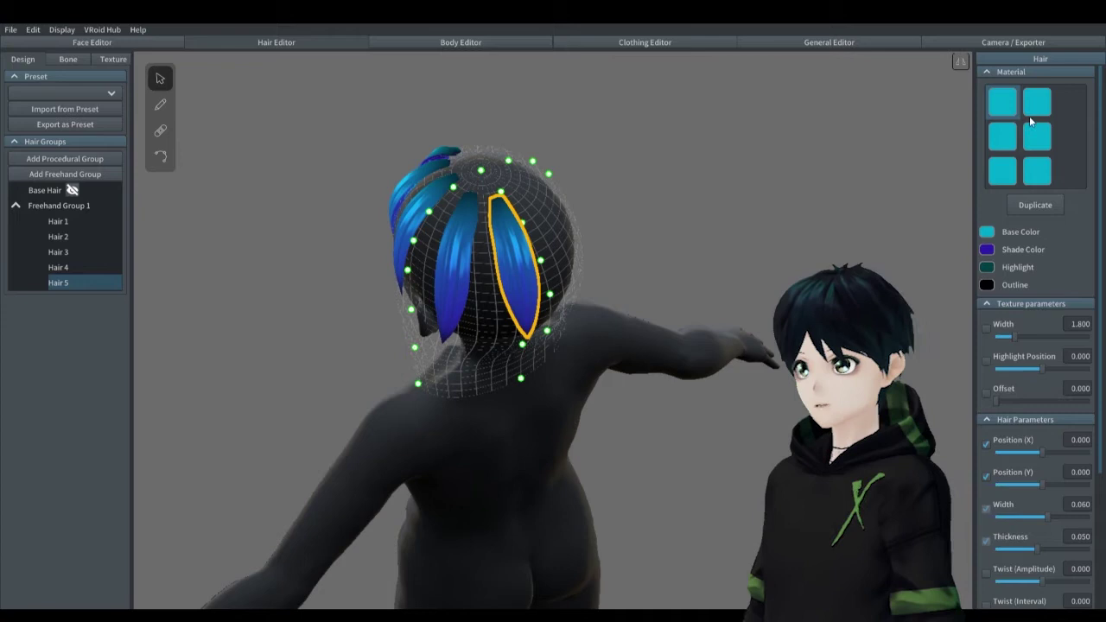
{"action": "left_click", "coordinate": [987, 232]}
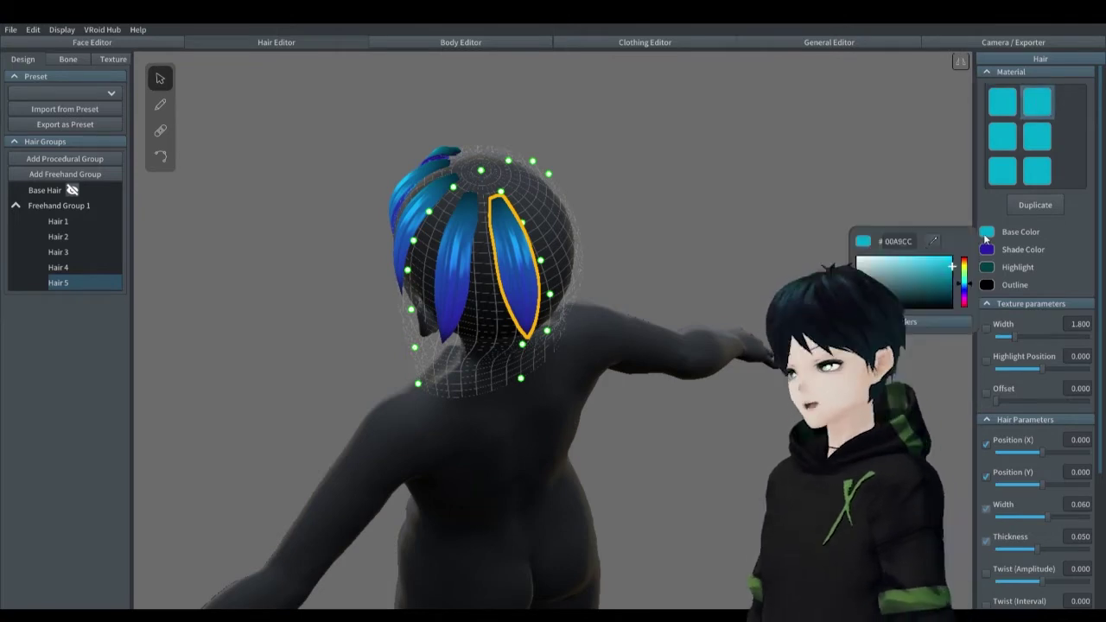
{"action": "left_click_drag", "start_coordinate": [916, 269], "coordinate": [807, 232]}
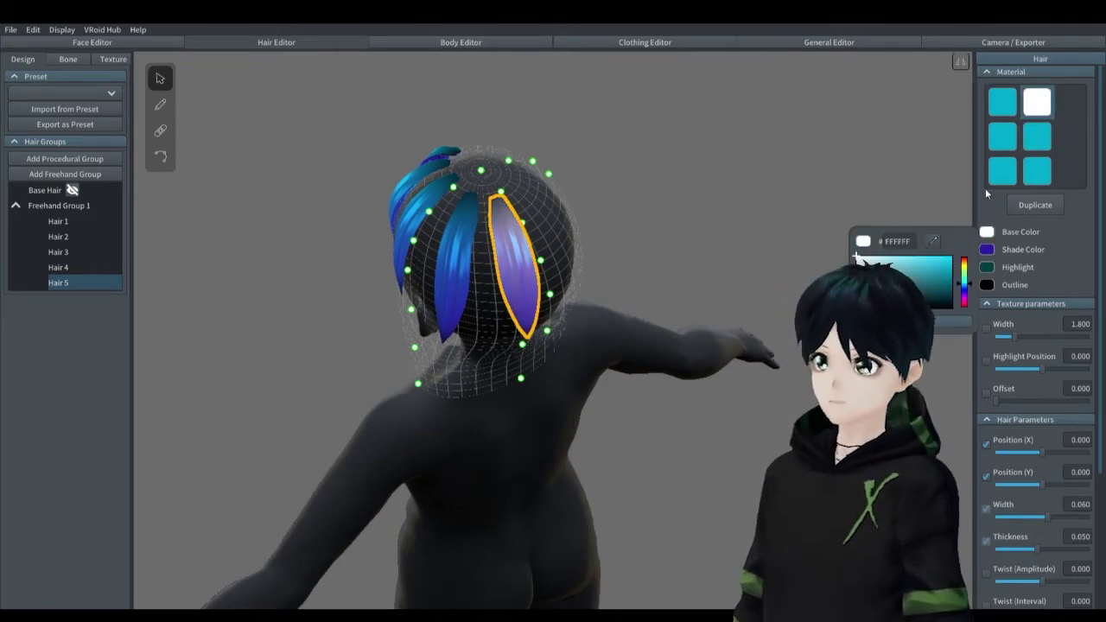
{"action": "left_click", "coordinate": [964, 257]}
{"action": "left_click", "coordinate": [951, 257]}
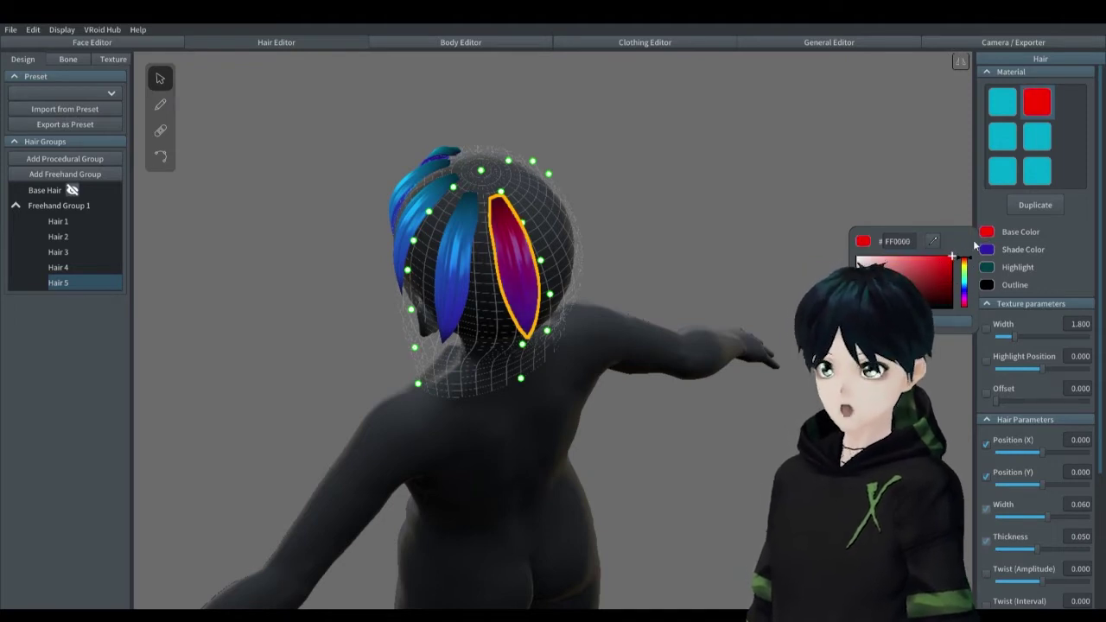
{"action": "left_click", "coordinate": [987, 250]}
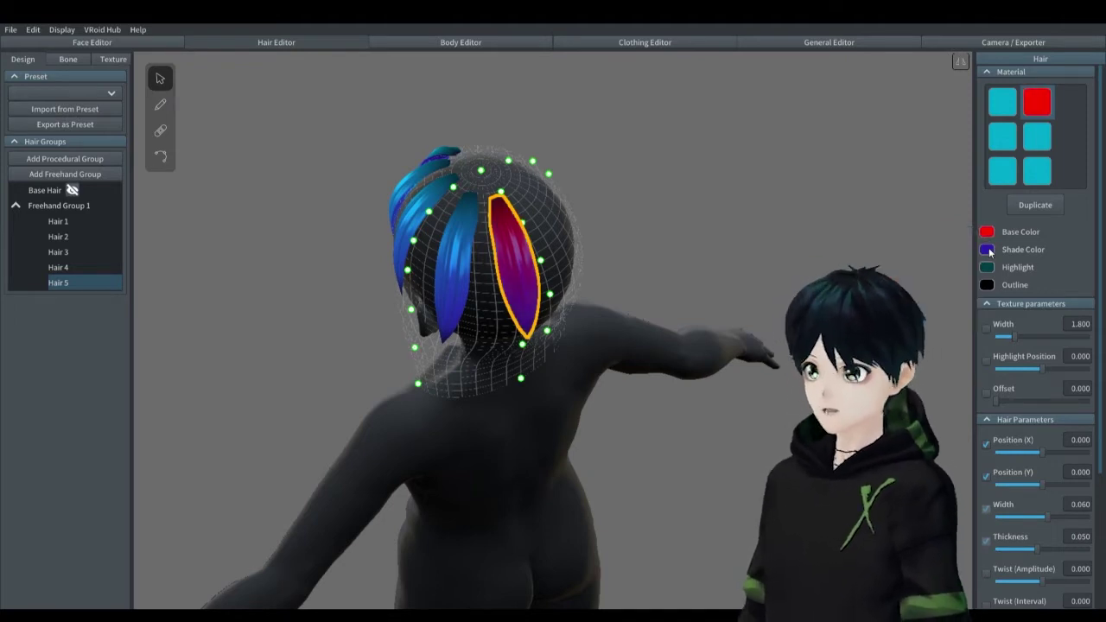
{"action": "left_click", "coordinate": [965, 276]}
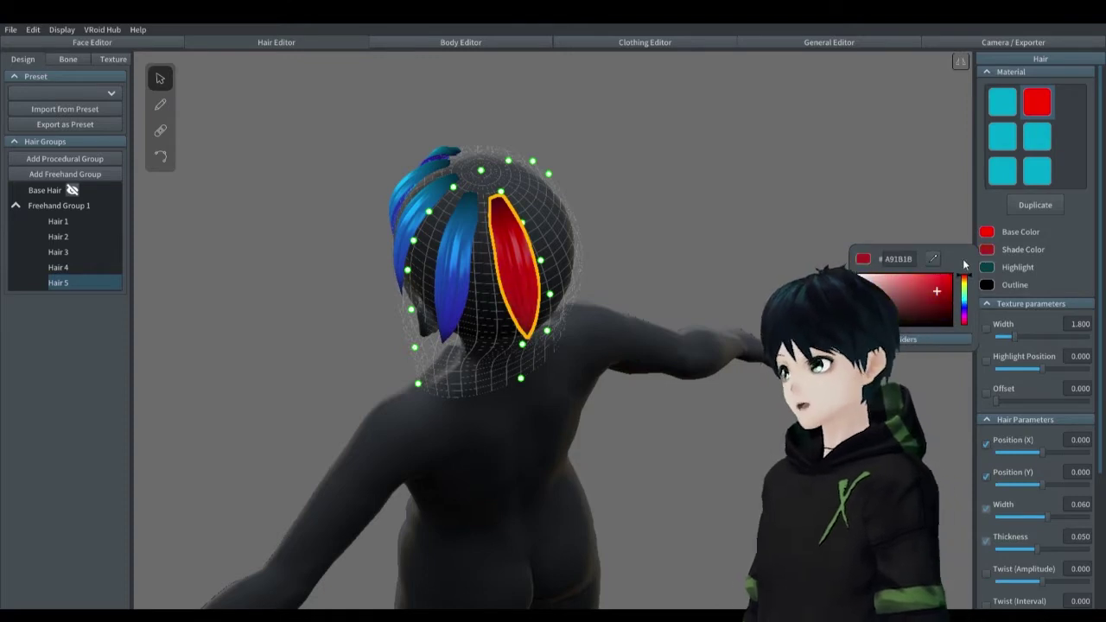
{"action": "left_click", "coordinate": [731, 239]}
Give Hair 4 its own material with yellow #FCFF00 base and shade colours
{"action": "left_click", "coordinate": [458, 259]}
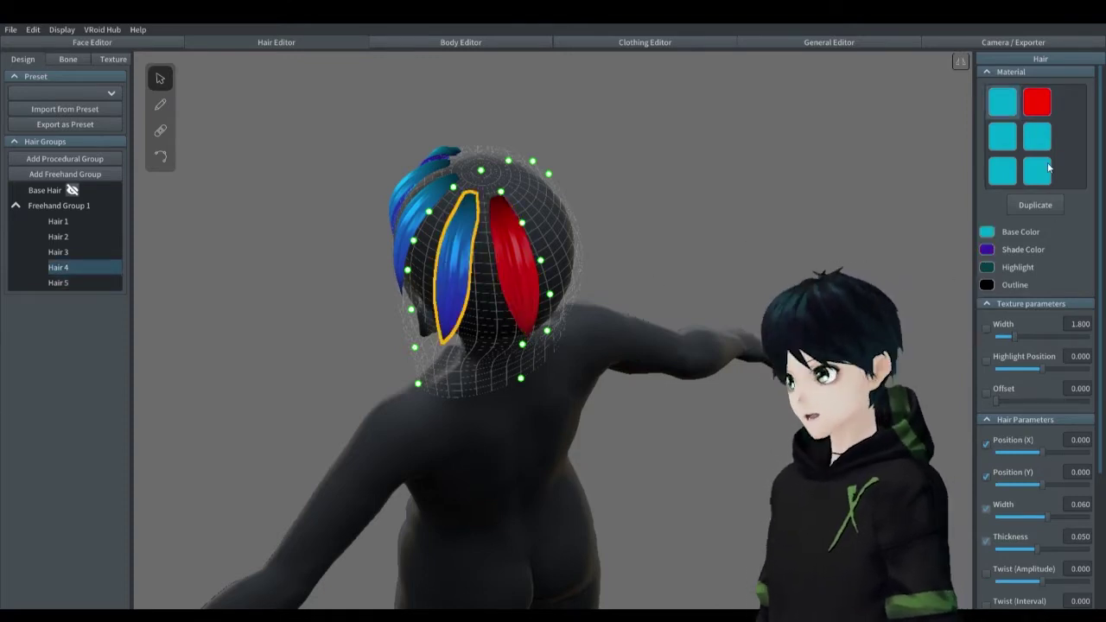
{"action": "left_click", "coordinate": [997, 142]}
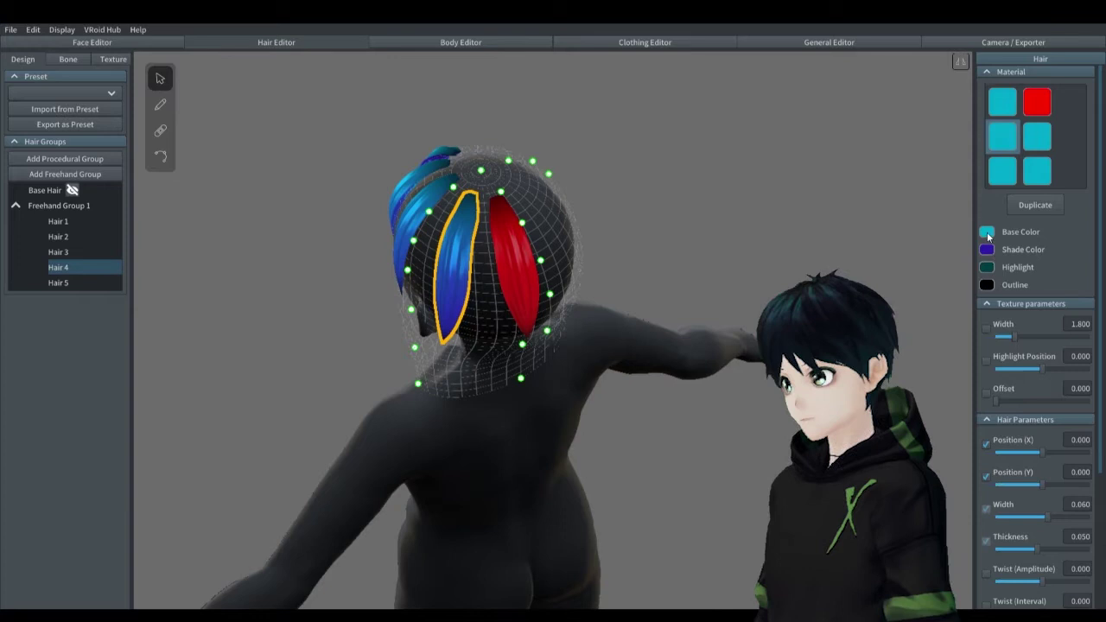
{"action": "left_click", "coordinate": [987, 233]}
{"action": "left_click", "coordinate": [966, 270]}
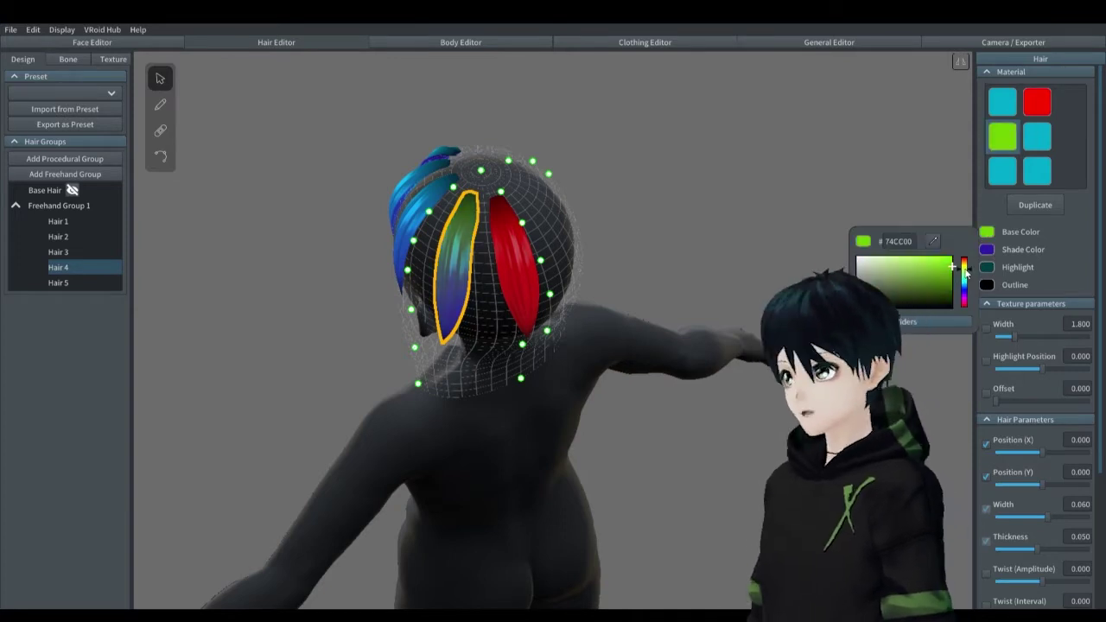
{"action": "left_click_drag", "start_coordinate": [965, 269], "coordinate": [965, 266]}
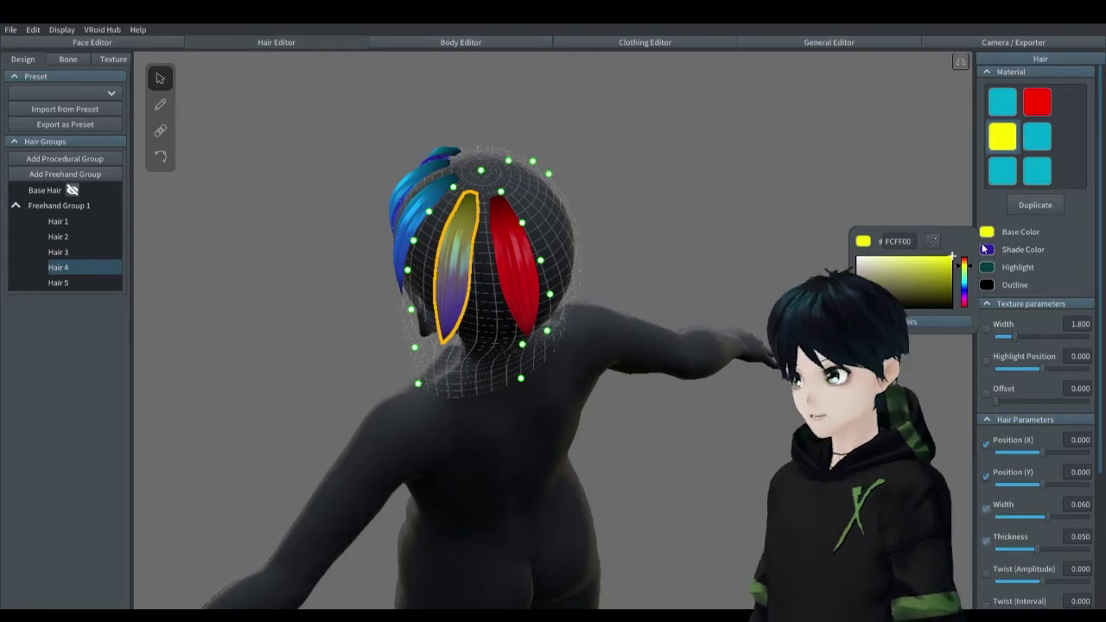
{"action": "left_click", "coordinate": [986, 250]}
{"action": "left_click", "coordinate": [986, 249]}
{"action": "left_click", "coordinate": [933, 257]}
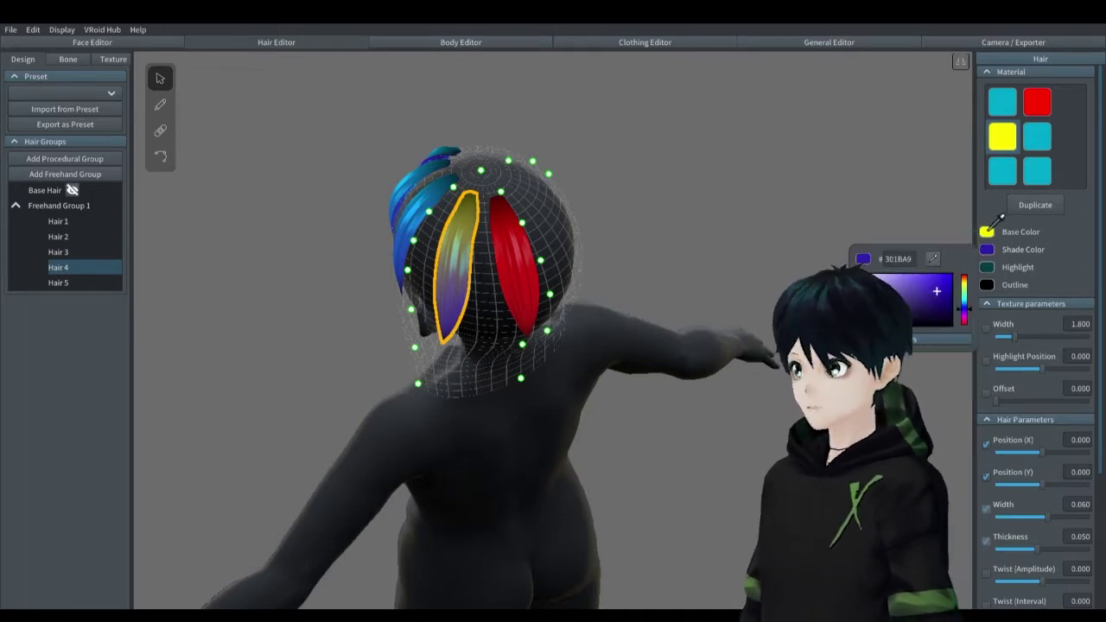
{"action": "left_click", "coordinate": [986, 232]}
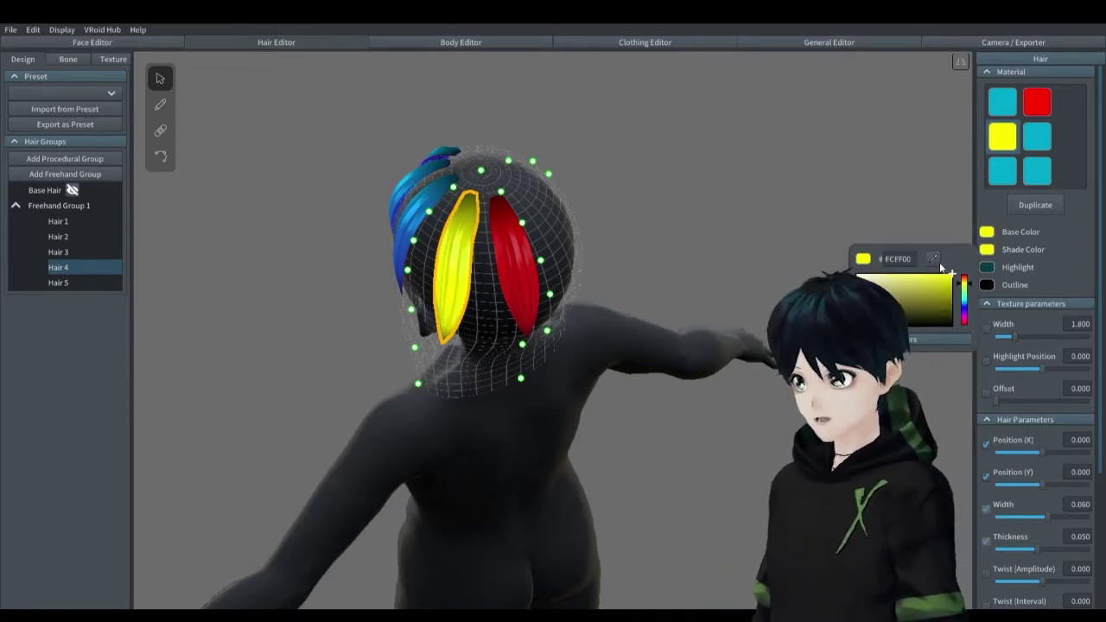
{"action": "left_click", "coordinate": [754, 261]}
{"action": "right_click_drag", "start_coordinate": [778, 266], "coordinate": [783, 309]}
Give Hair 3 its own material with white base and shade colours
{"action": "left_click", "coordinate": [536, 260]}
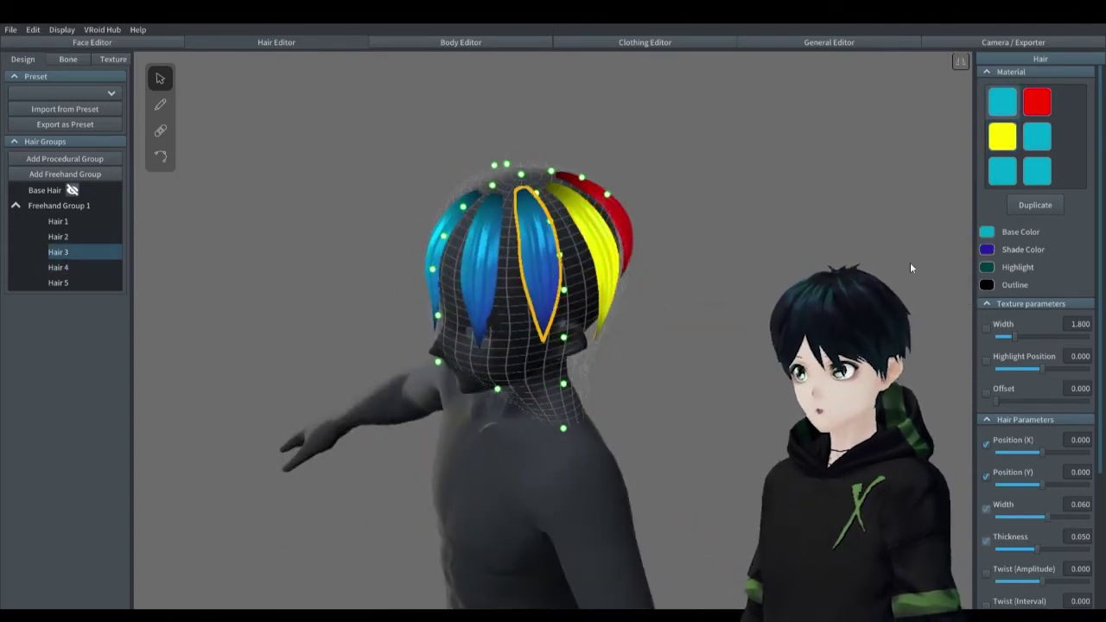
{"action": "left_click", "coordinate": [1050, 138]}
{"action": "left_click", "coordinate": [987, 231]}
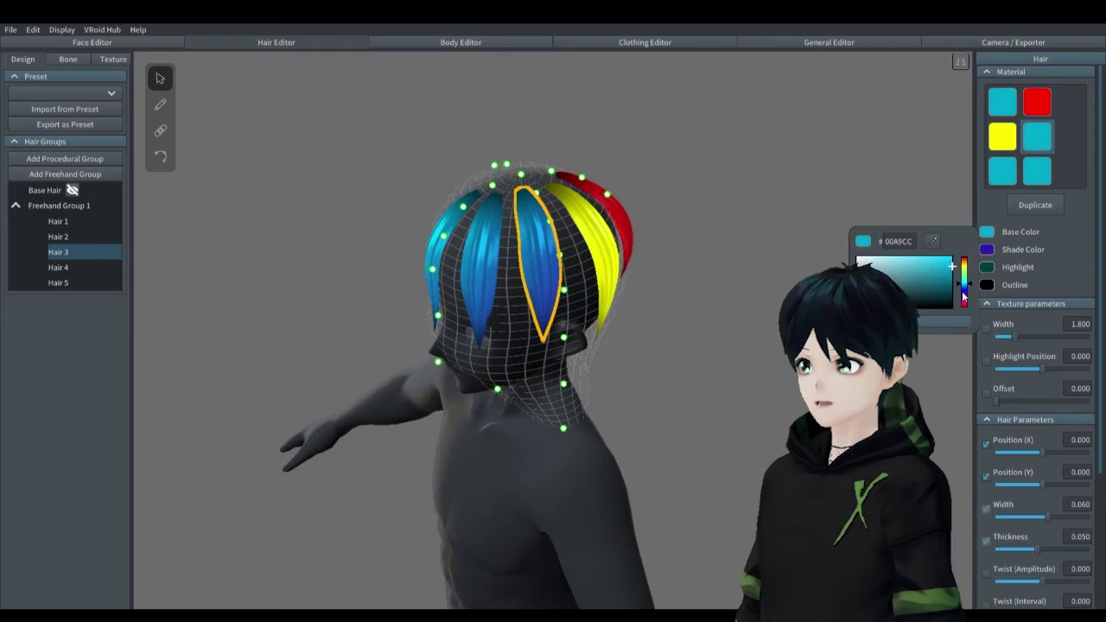
{"action": "left_click", "coordinate": [858, 257]}
{"action": "left_click", "coordinate": [987, 249]}
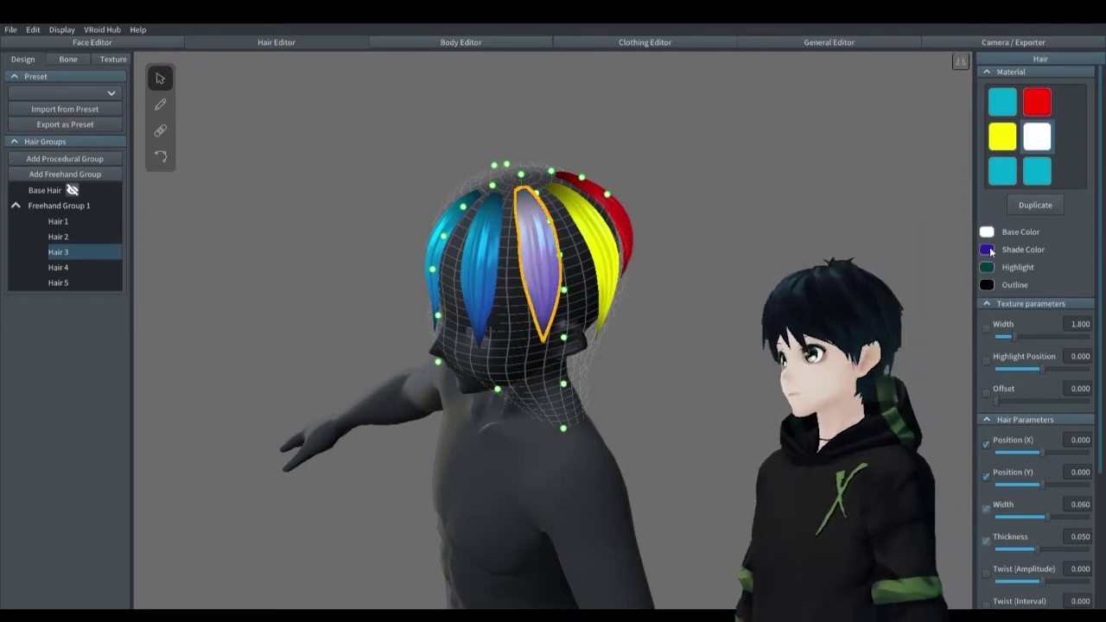
{"action": "left_click", "coordinate": [858, 257]}
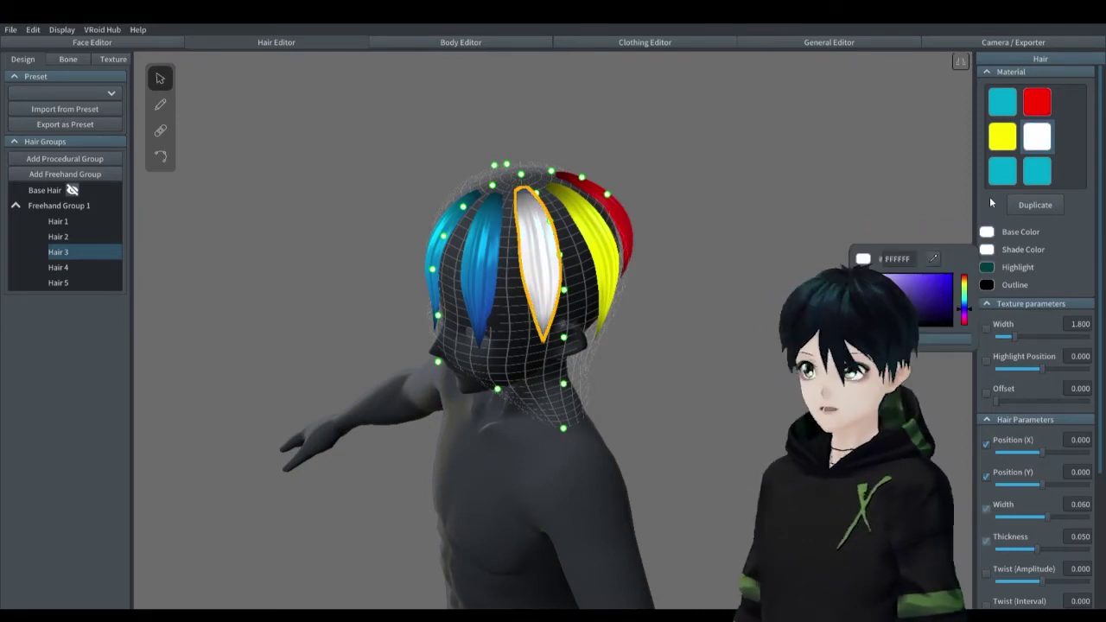
{"action": "left_click", "coordinate": [957, 211]}
Colour Hair 2 with a green #00FF47 base and a dark green #0C9351 shade
{"action": "left_click", "coordinate": [475, 266]}
{"action": "right_click_drag", "start_coordinate": [637, 305], "coordinate": [681, 327]}
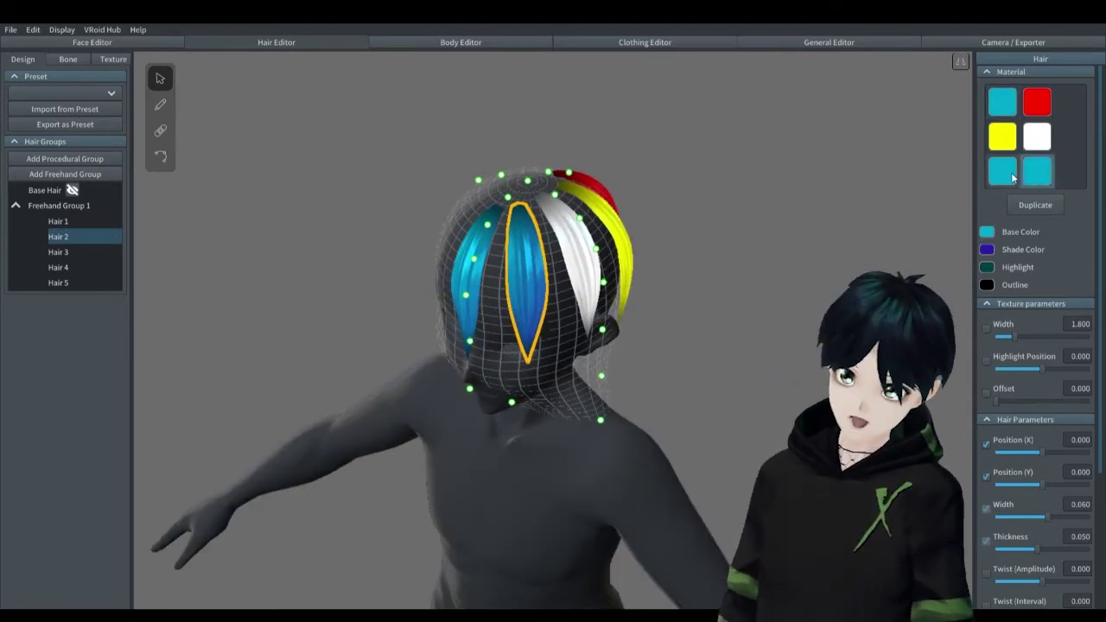
{"action": "left_click", "coordinate": [989, 233]}
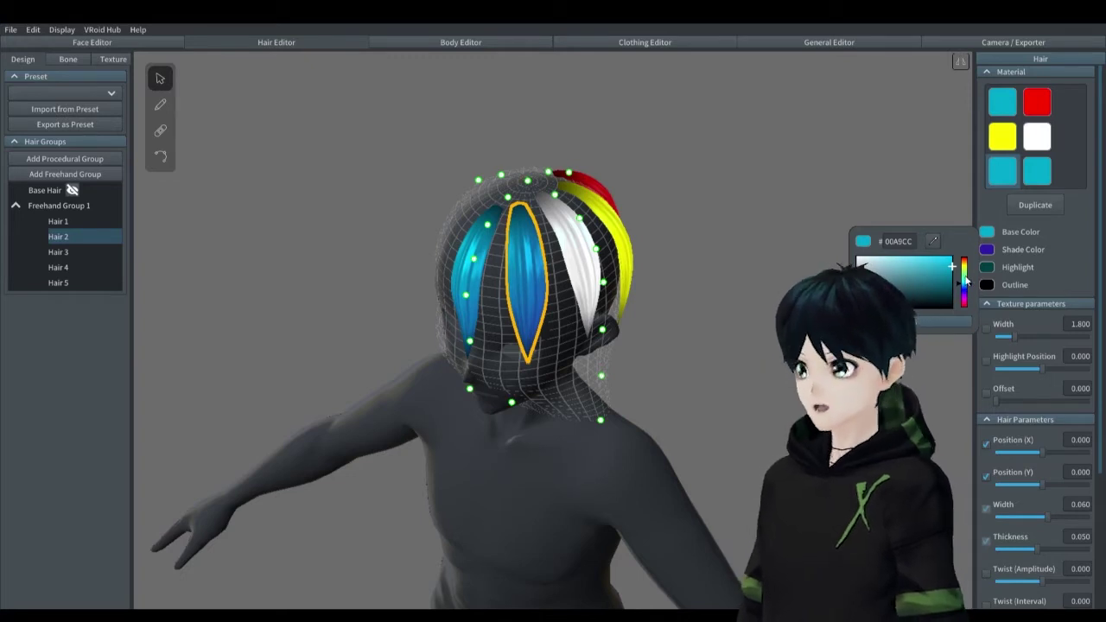
{"action": "left_click_drag", "start_coordinate": [965, 294], "coordinate": [966, 278]}
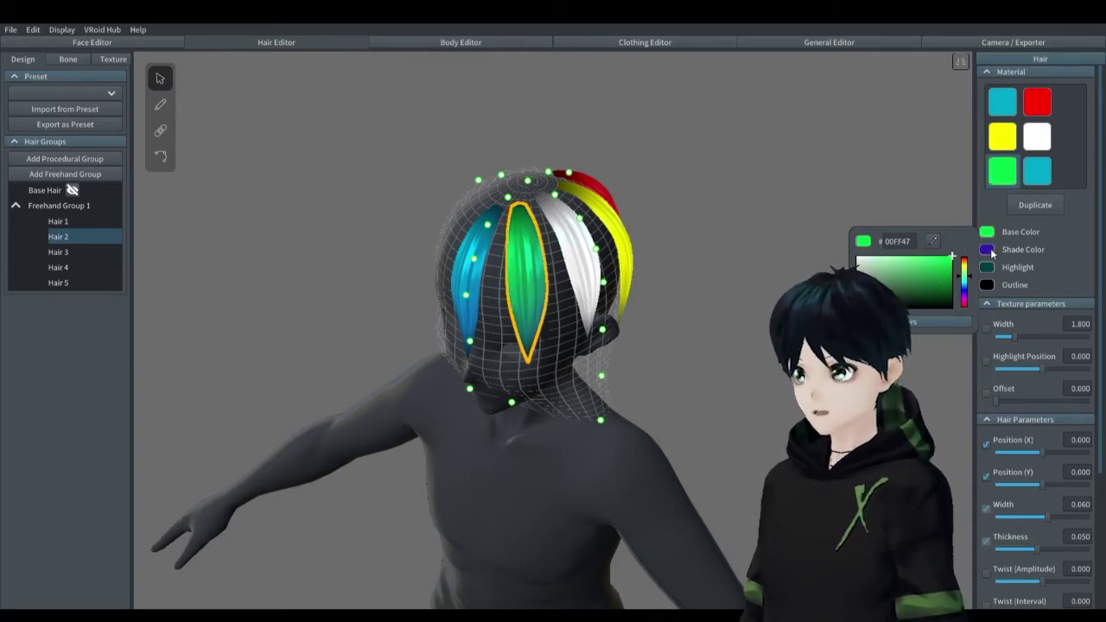
{"action": "left_click", "coordinate": [988, 251]}
{"action": "left_click", "coordinate": [989, 251]}
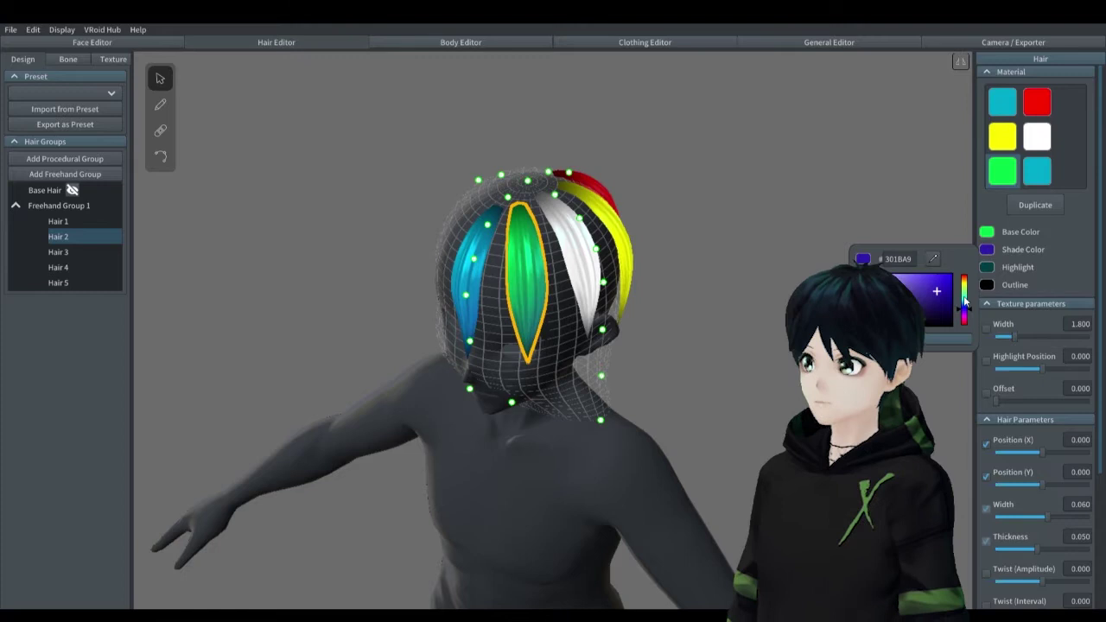
{"action": "left_click", "coordinate": [966, 297]}
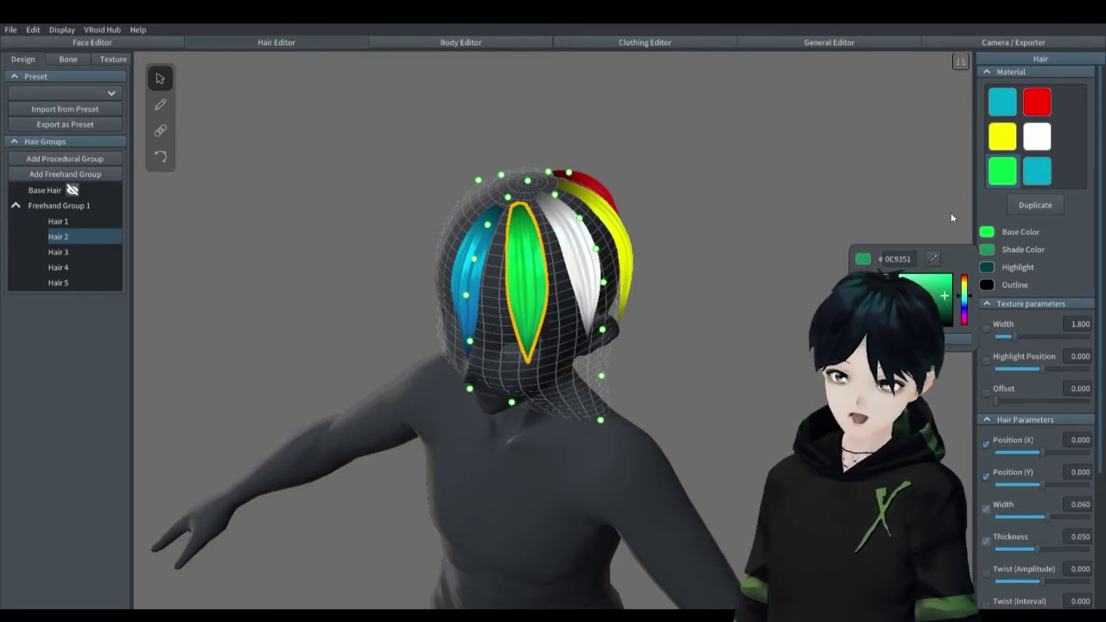
{"action": "left_click", "coordinate": [986, 217]}
Inspect the recoloured strands from above and behind, then reselect the green strand in profile
{"action": "right_click_drag", "start_coordinate": [773, 198], "coordinate": [645, 343]}
{"action": "left_click", "coordinate": [767, 282]}
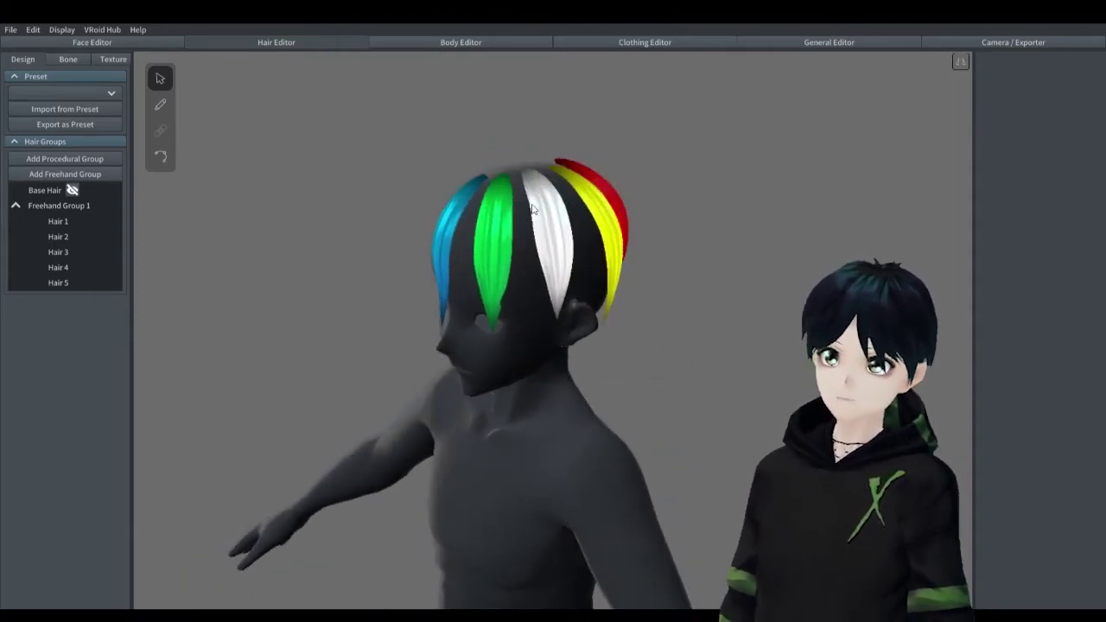
{"action": "right_click_drag", "start_coordinate": [517, 180], "coordinate": [590, 354]}
{"action": "left_click", "coordinate": [493, 303]}
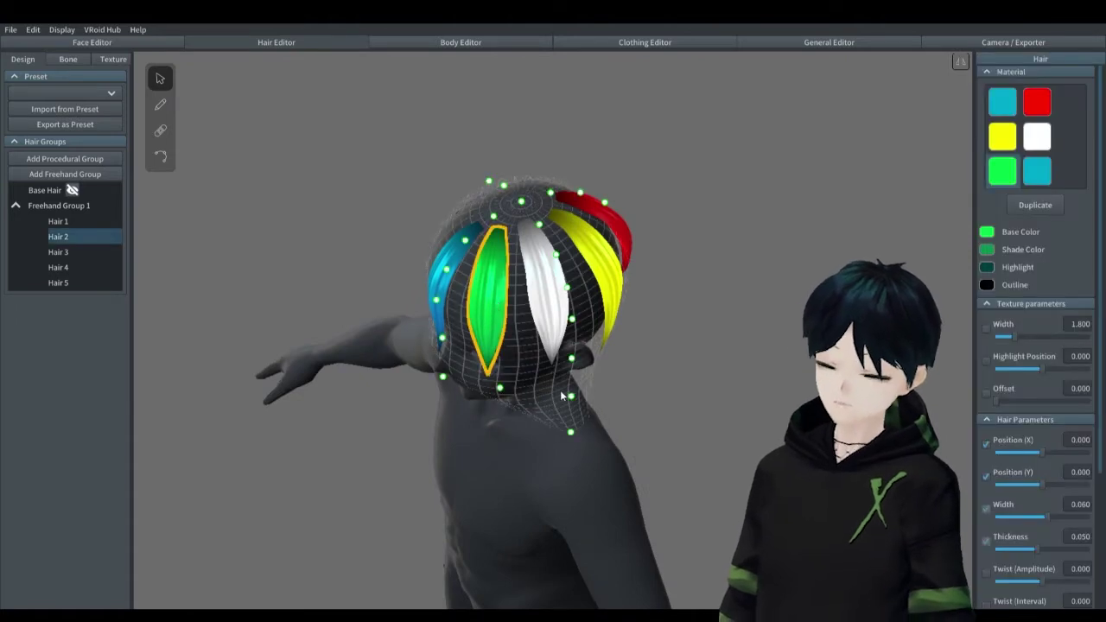
{"action": "right_click_drag", "start_coordinate": [494, 303], "coordinate": [435, 287]}
Pull the green strand's lower control points outward so its end sweeps away from the head
{"action": "left_click_drag", "start_coordinate": [432, 282], "coordinate": [418, 283]}
{"action": "right_click_drag", "start_coordinate": [417, 283], "coordinate": [622, 280]}
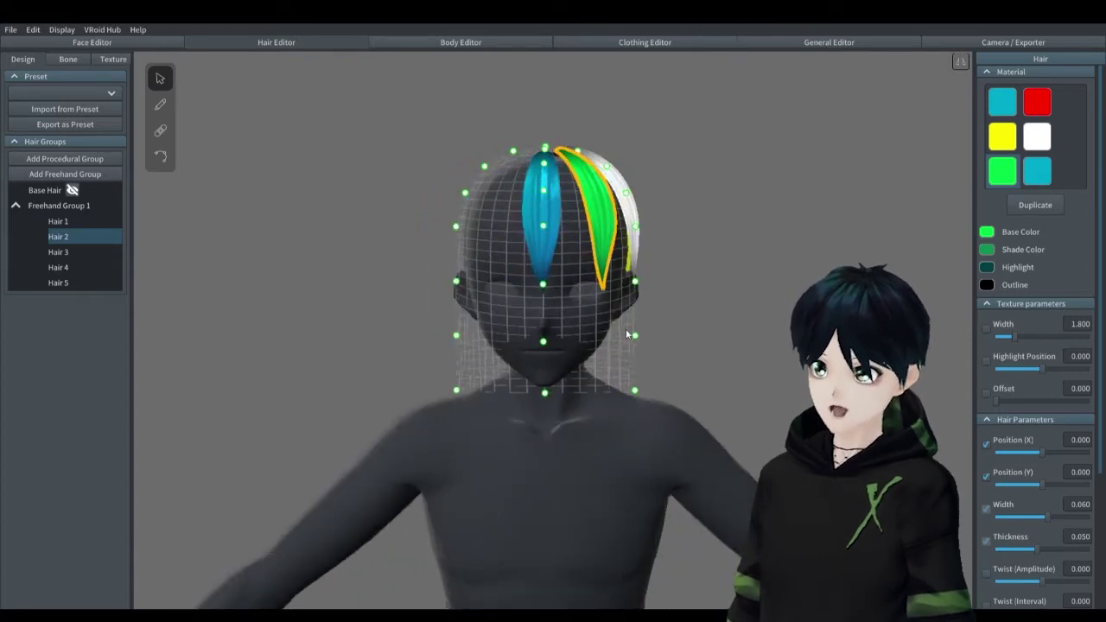
{"action": "left_click_drag", "start_coordinate": [649, 285], "coordinate": [661, 283]}
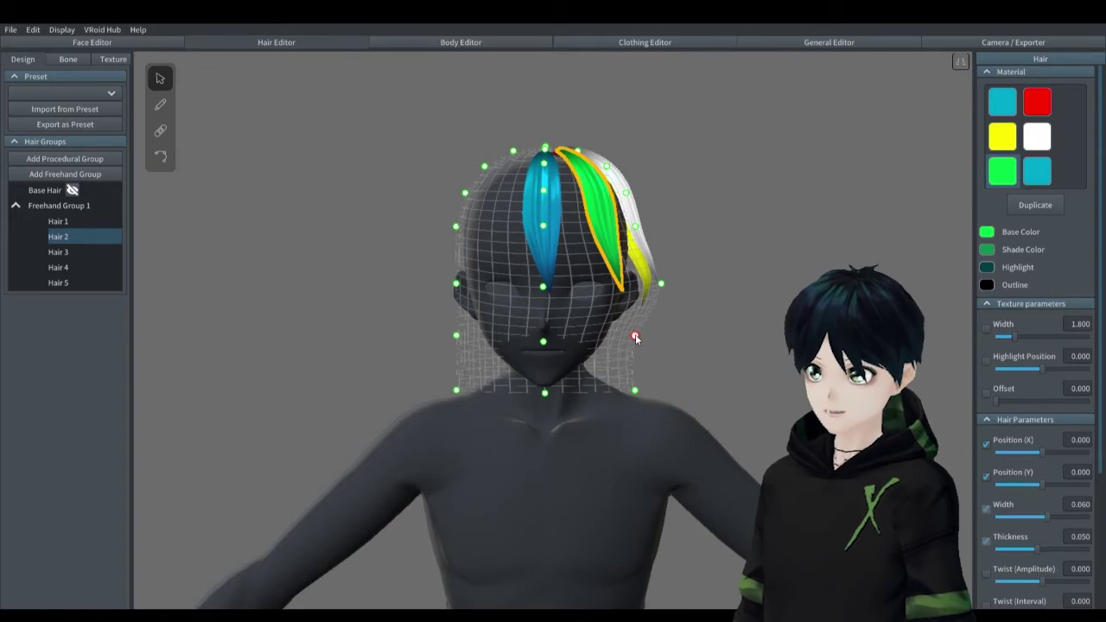
{"action": "left_click_drag", "start_coordinate": [637, 336], "coordinate": [660, 338]}
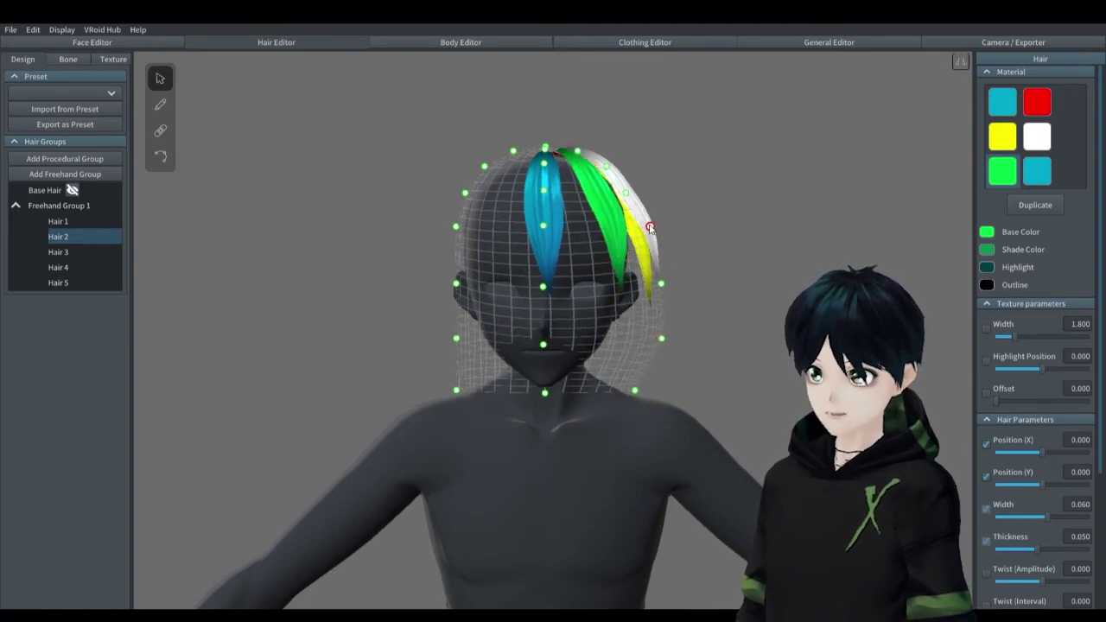
{"action": "right_click_drag", "start_coordinate": [630, 195], "coordinate": [624, 231]}
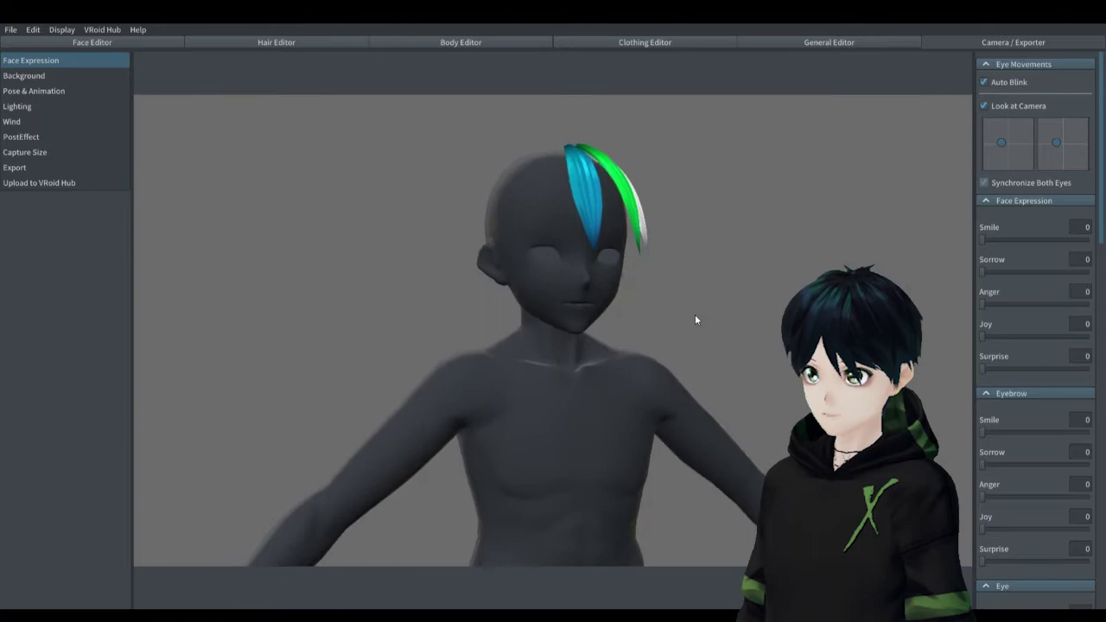
Leave the preview for the Hair Editor and show the Bone settings listing Freehand Group 1
{"action": "right_click_drag", "start_coordinate": [780, 238], "coordinate": [675, 122]}
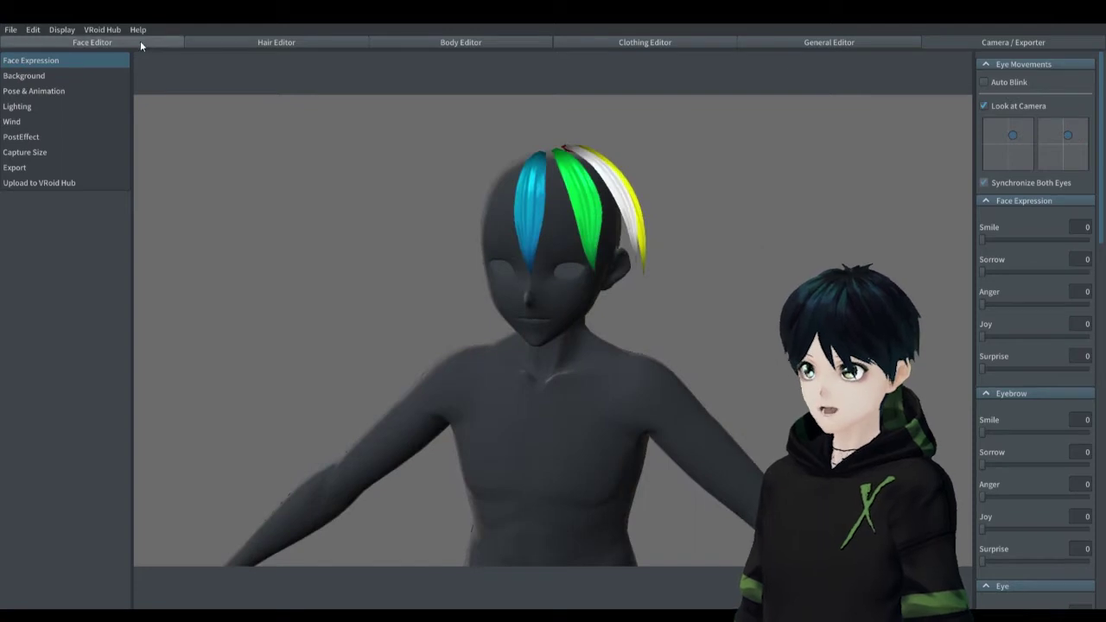
{"action": "left_click", "coordinate": [352, 42]}
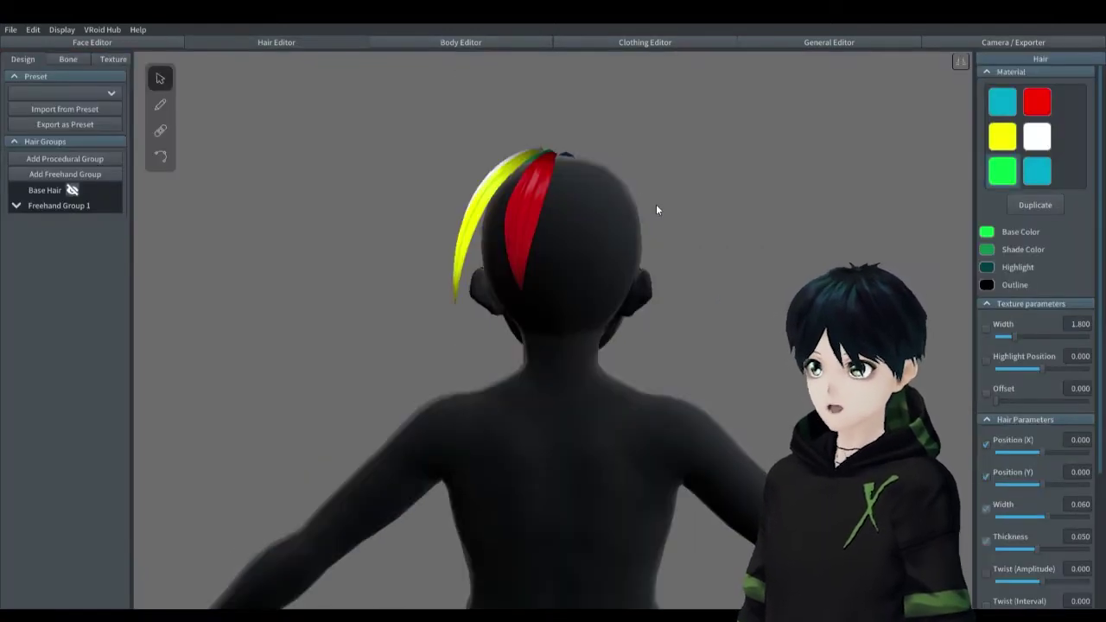
{"action": "right_click_drag", "start_coordinate": [654, 210], "coordinate": [666, 310]}
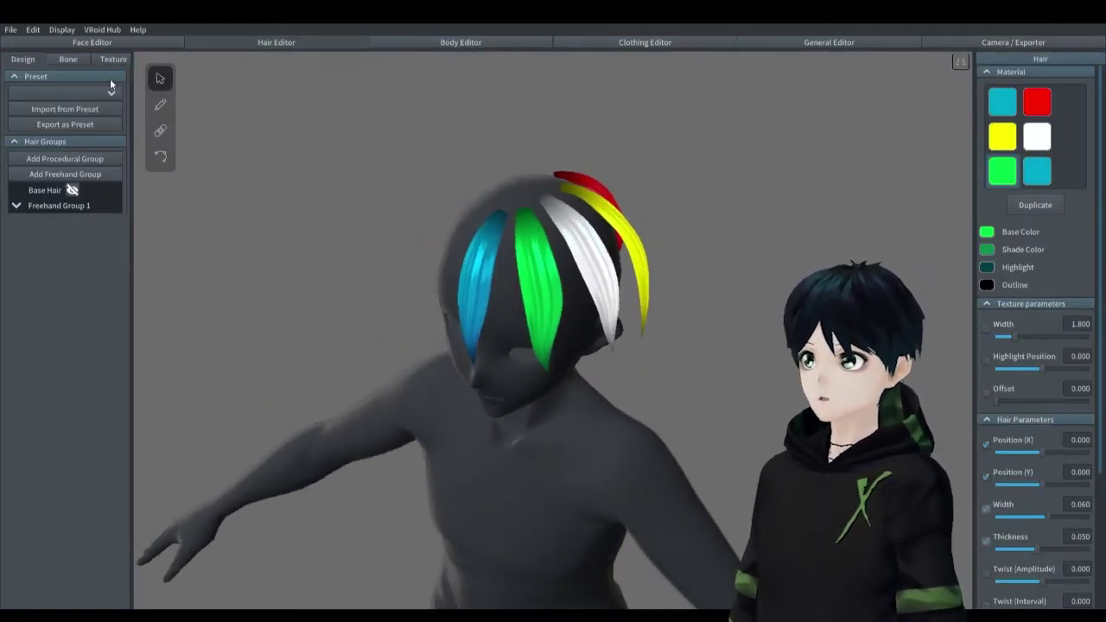
{"action": "left_click", "coordinate": [69, 60]}
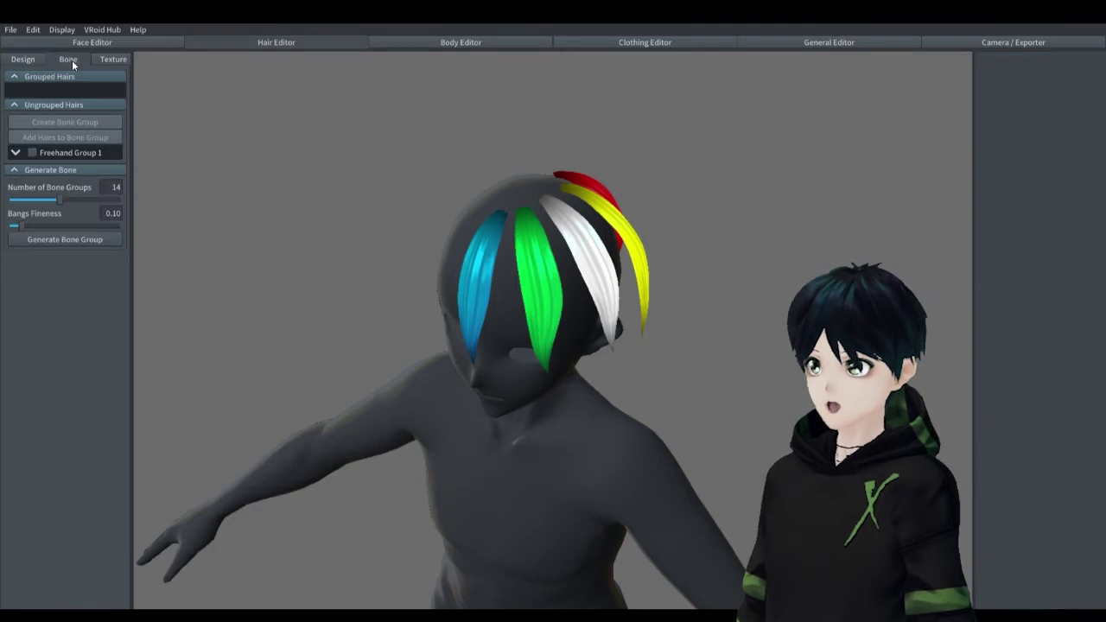
Create a bone group from the green strand and name it Green
{"action": "left_click", "coordinate": [542, 288]}
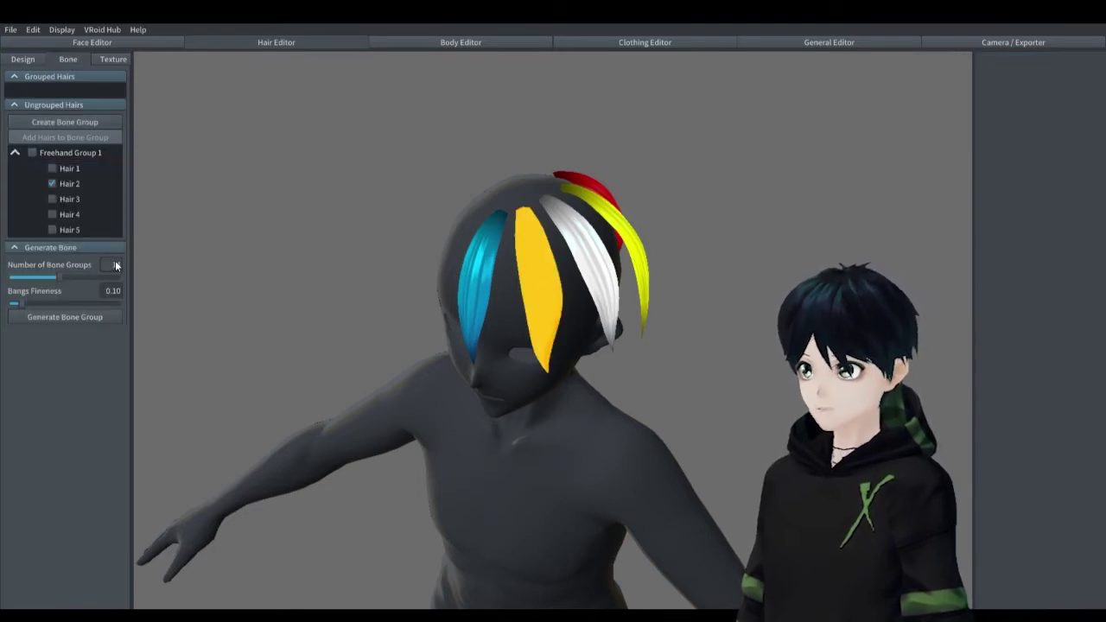
{"action": "left_click", "coordinate": [77, 122]}
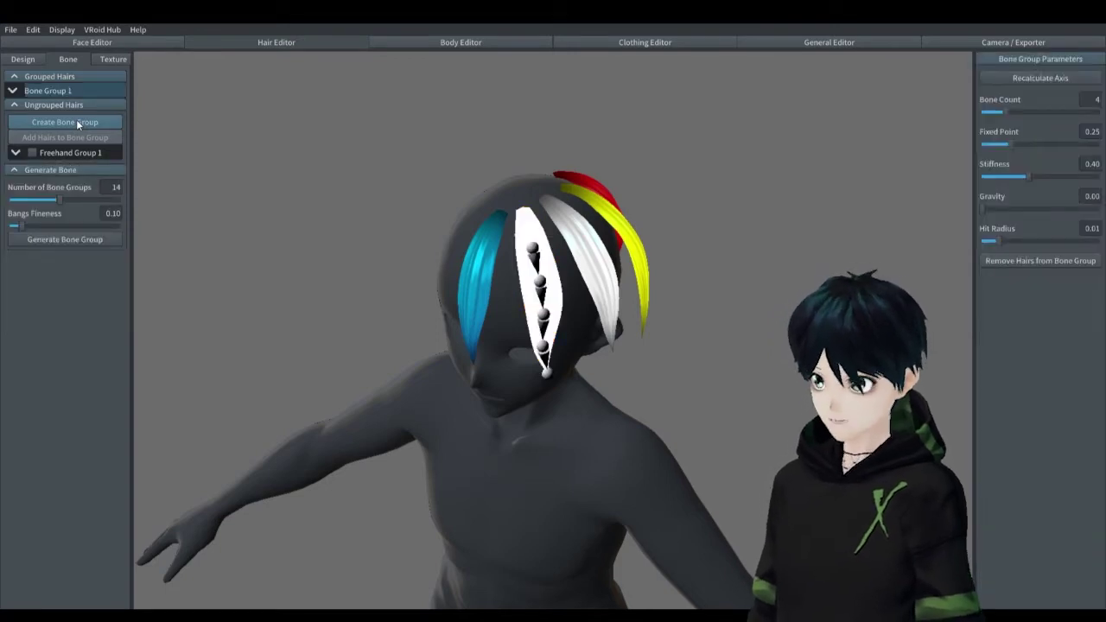
{"action": "right_click", "coordinate": [56, 90]}
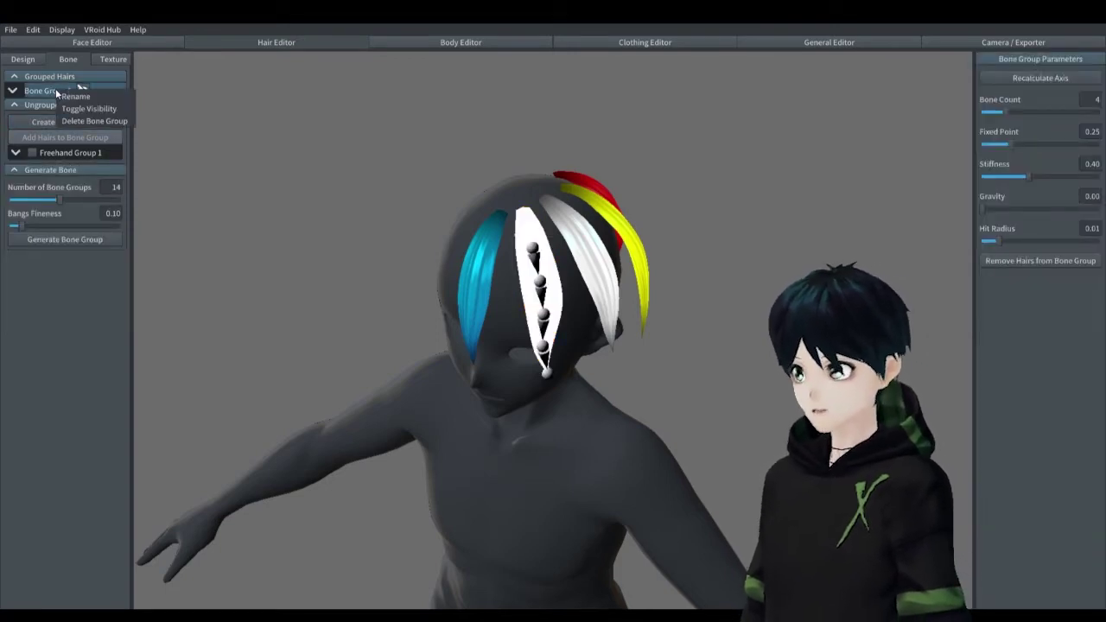
{"action": "left_click", "coordinate": [87, 97]}
{"action": "left_click", "coordinate": [568, 321]}
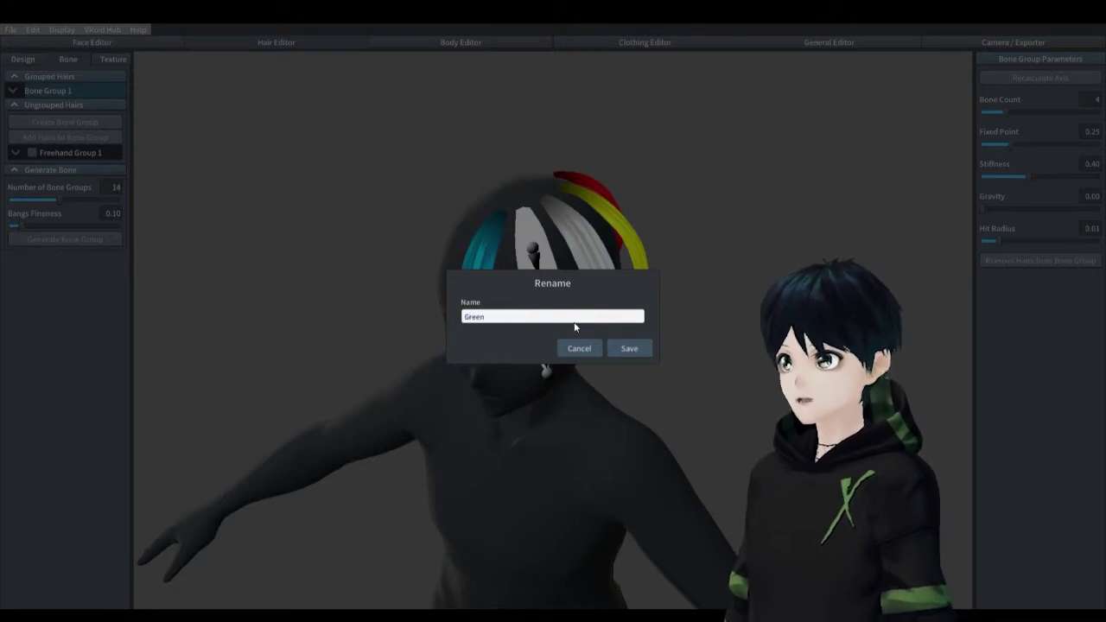
{"action": "left_click", "coordinate": [629, 350]}
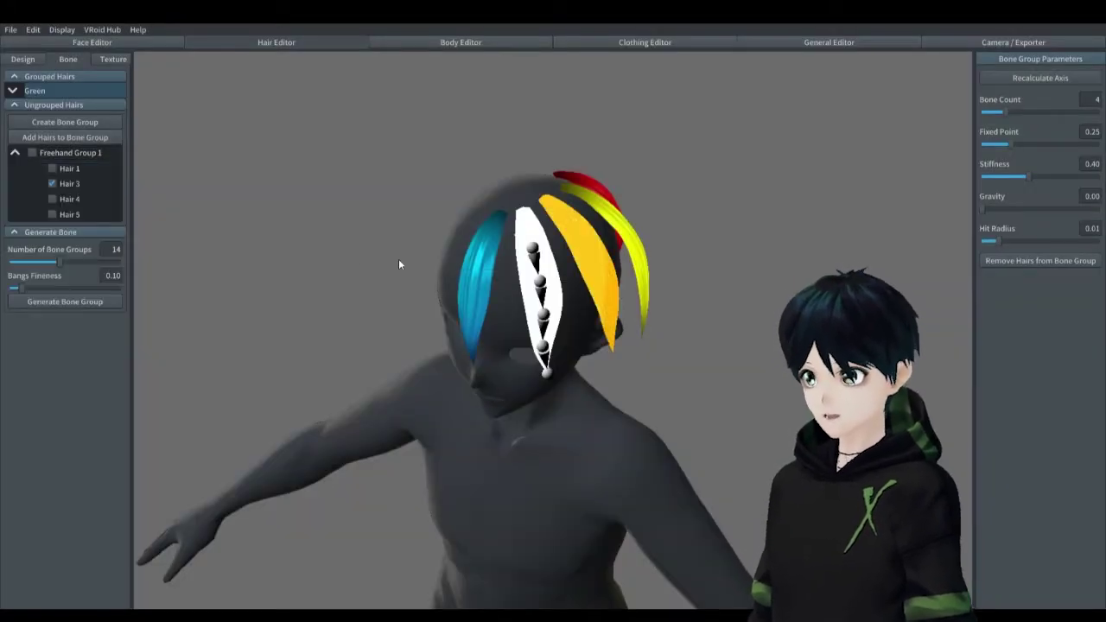
Create a bone group from the white strand and name it White
{"action": "left_click", "coordinate": [92, 124]}
{"action": "right_click", "coordinate": [60, 104]}
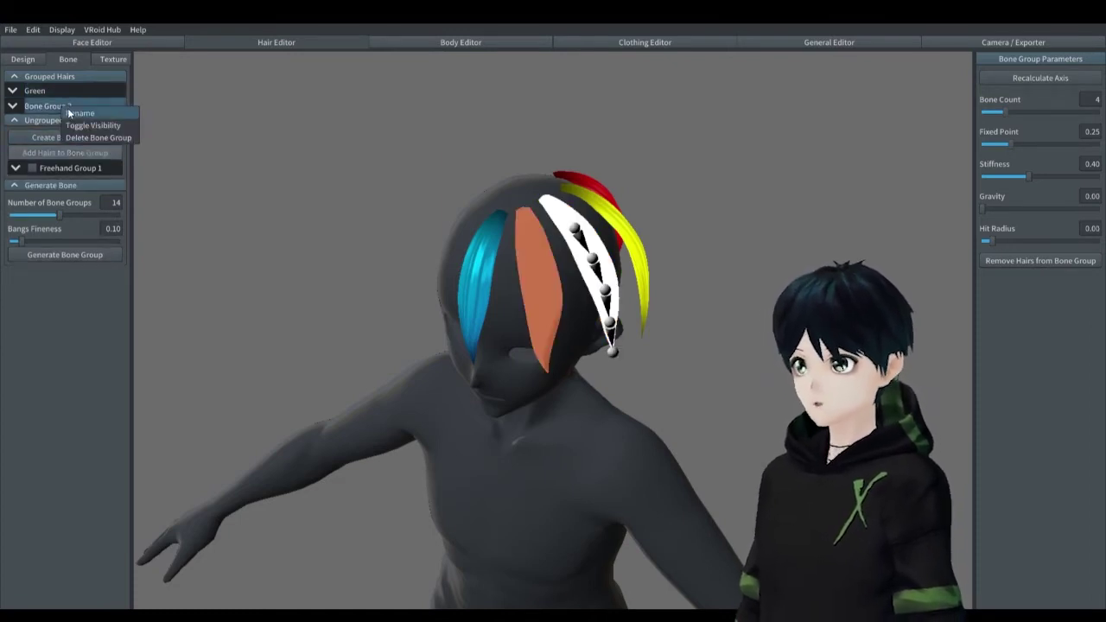
{"action": "left_click", "coordinate": [69, 110]}
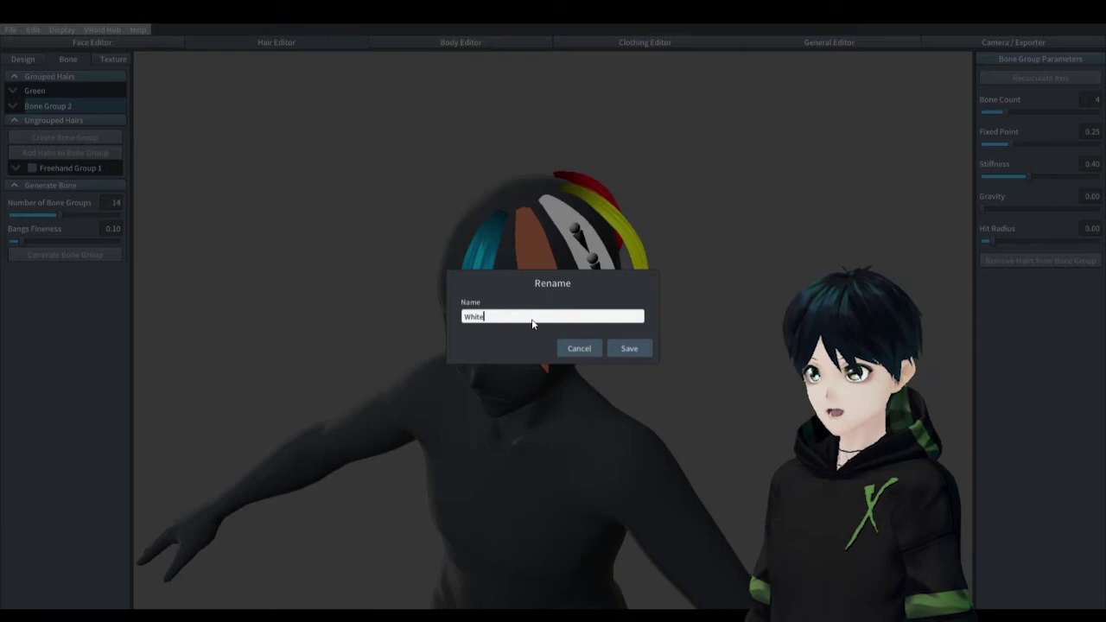
{"action": "left_click", "coordinate": [637, 349]}
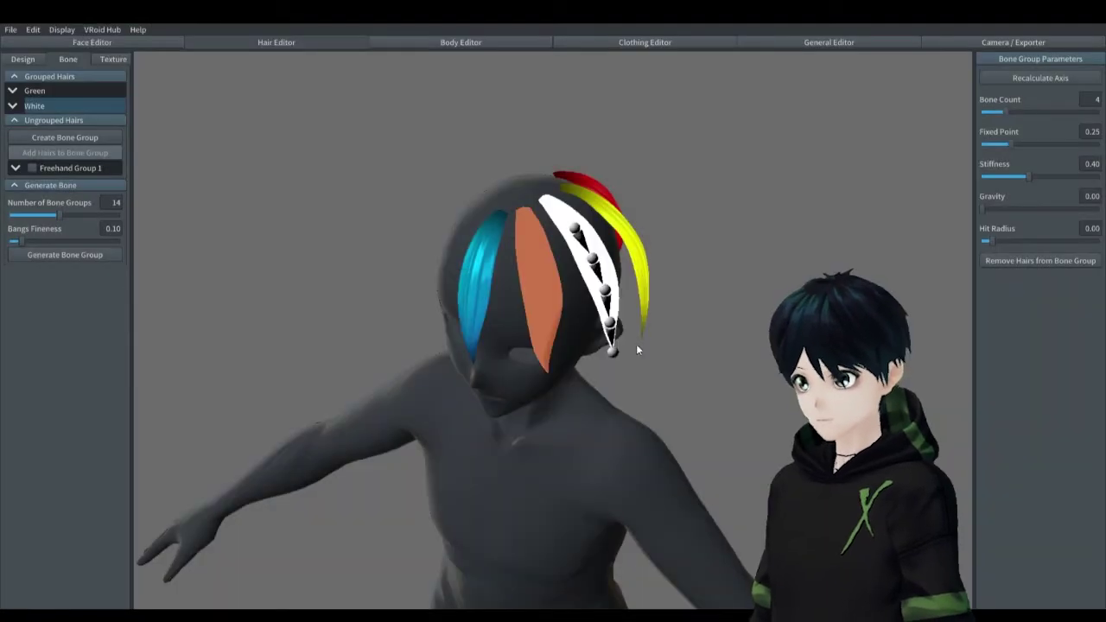
Create a bone group from the yellow strand and name it Yellow
{"action": "left_click", "coordinate": [640, 269]}
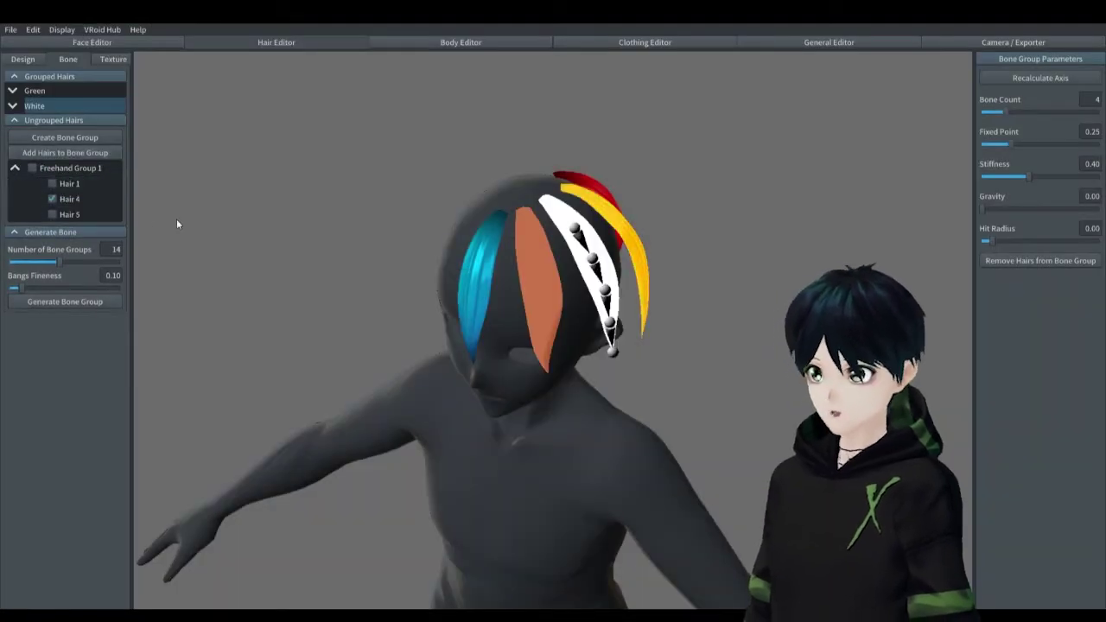
{"action": "left_click", "coordinate": [77, 136]}
{"action": "right_click", "coordinate": [67, 121]}
{"action": "left_click", "coordinate": [76, 127]}
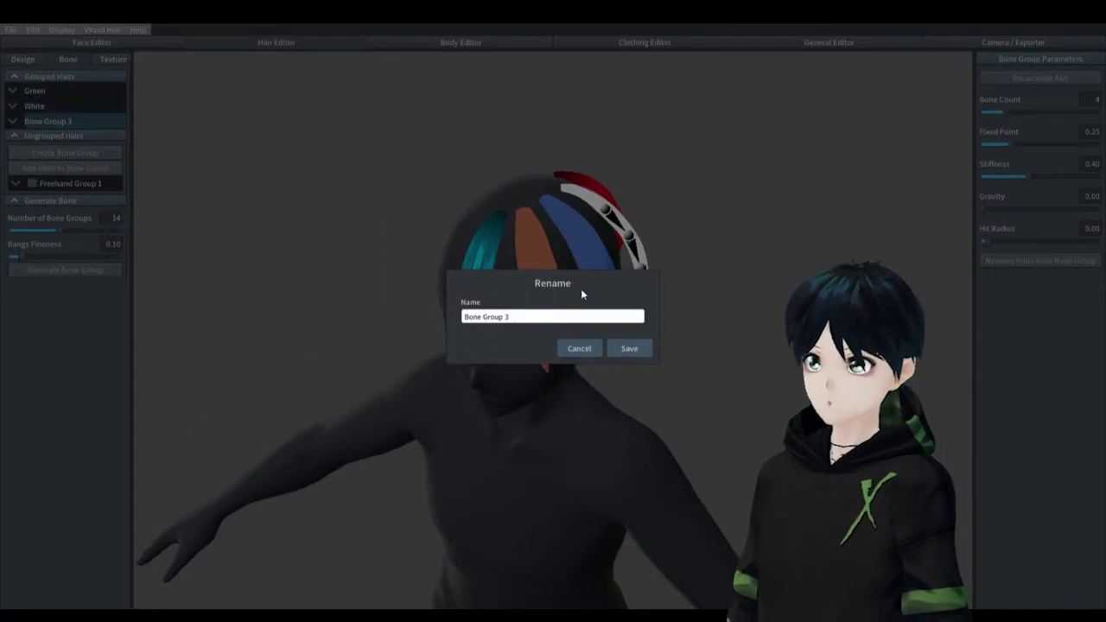
{"action": "double_click", "coordinate": [577, 320]}
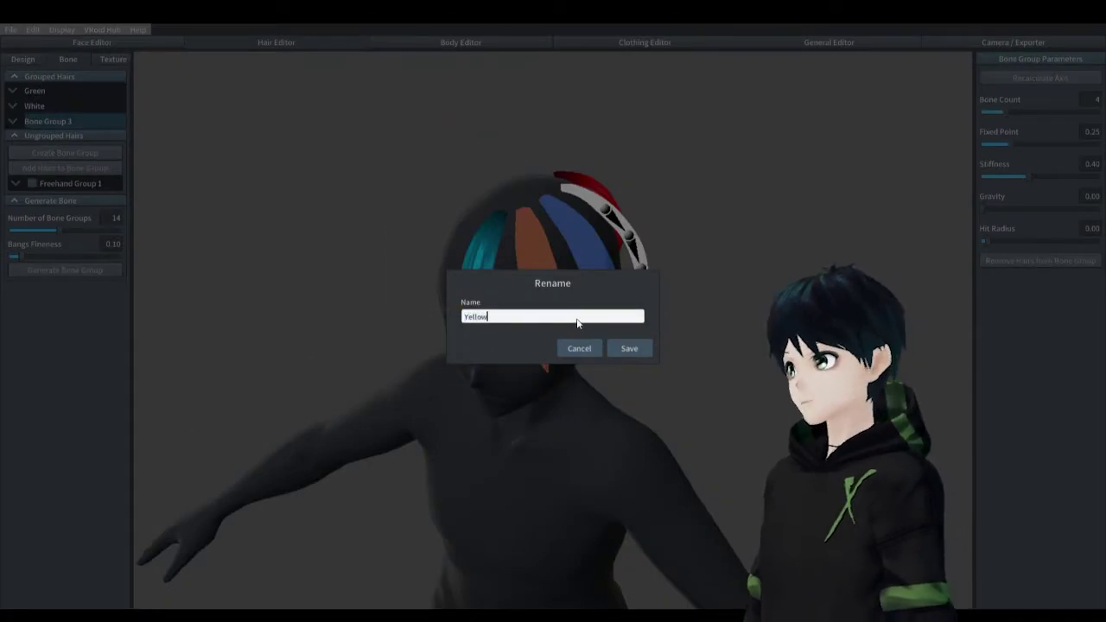
{"action": "type", "text": "Yellow"}
{"action": "left_click", "coordinate": [635, 350]}
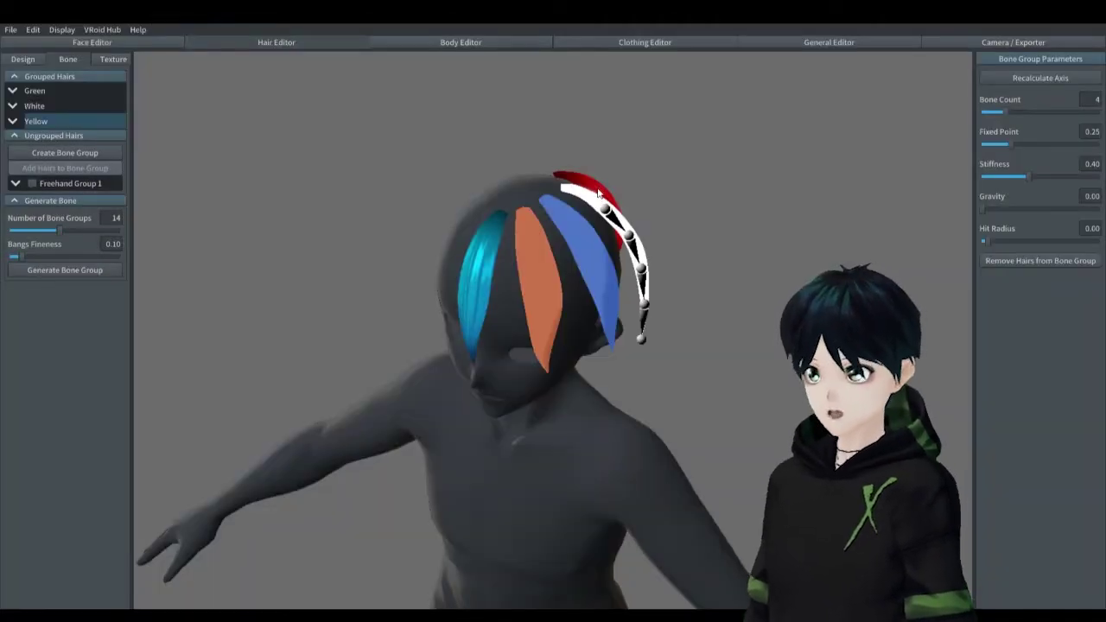
Create a bone group from the red strand and name it Red
{"action": "left_click", "coordinate": [598, 192]}
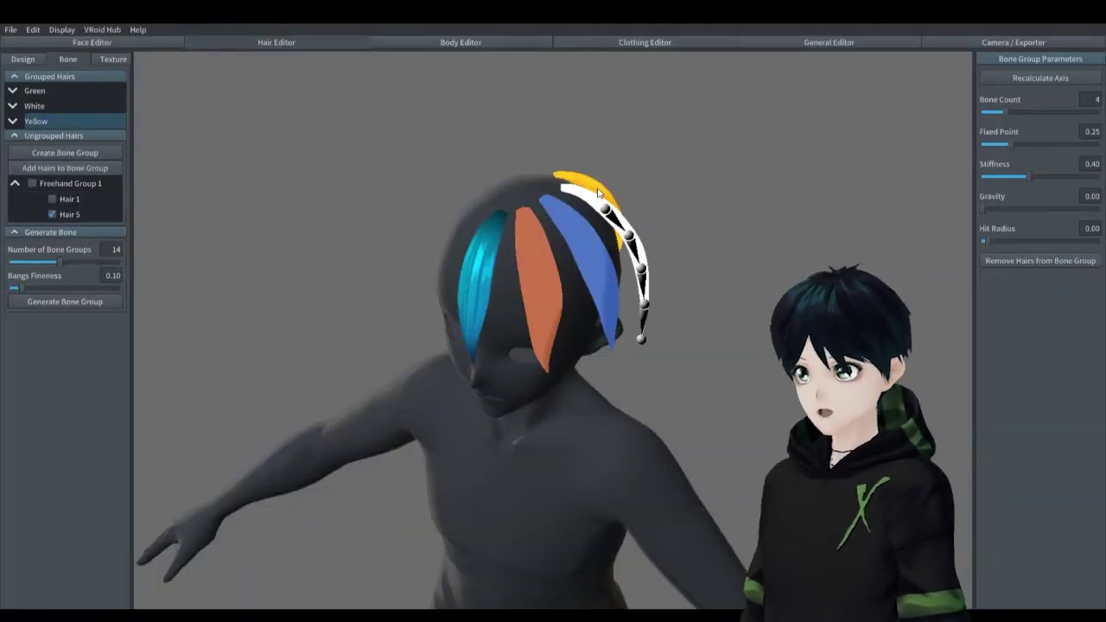
{"action": "left_click", "coordinate": [68, 152]}
{"action": "right_click", "coordinate": [48, 137]}
{"action": "left_click", "coordinate": [65, 144]}
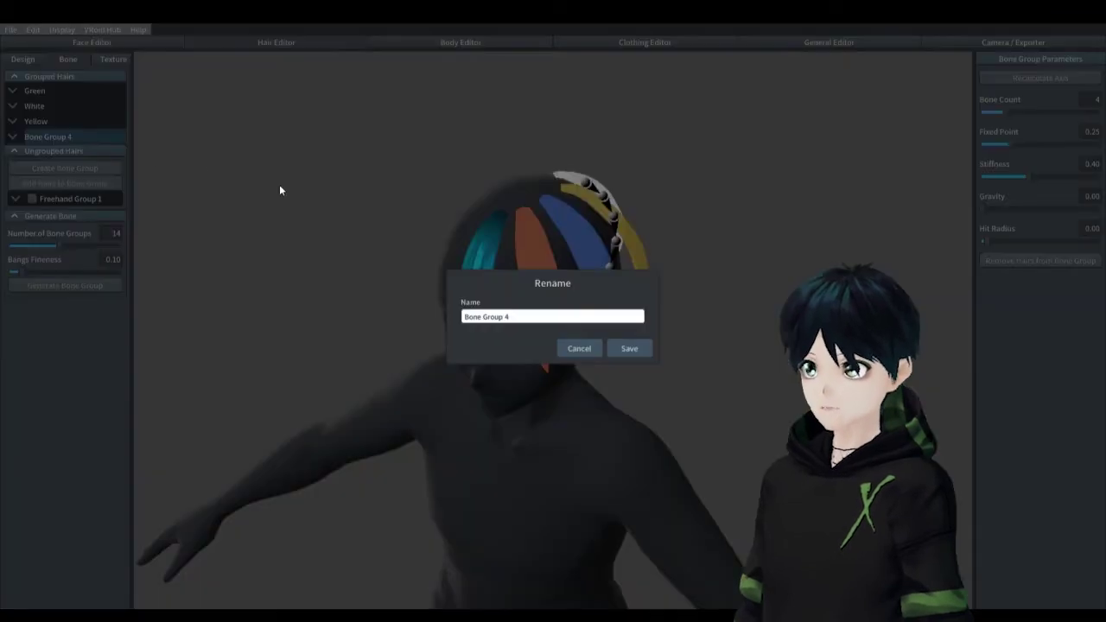
{"action": "left_click", "coordinate": [545, 323]}
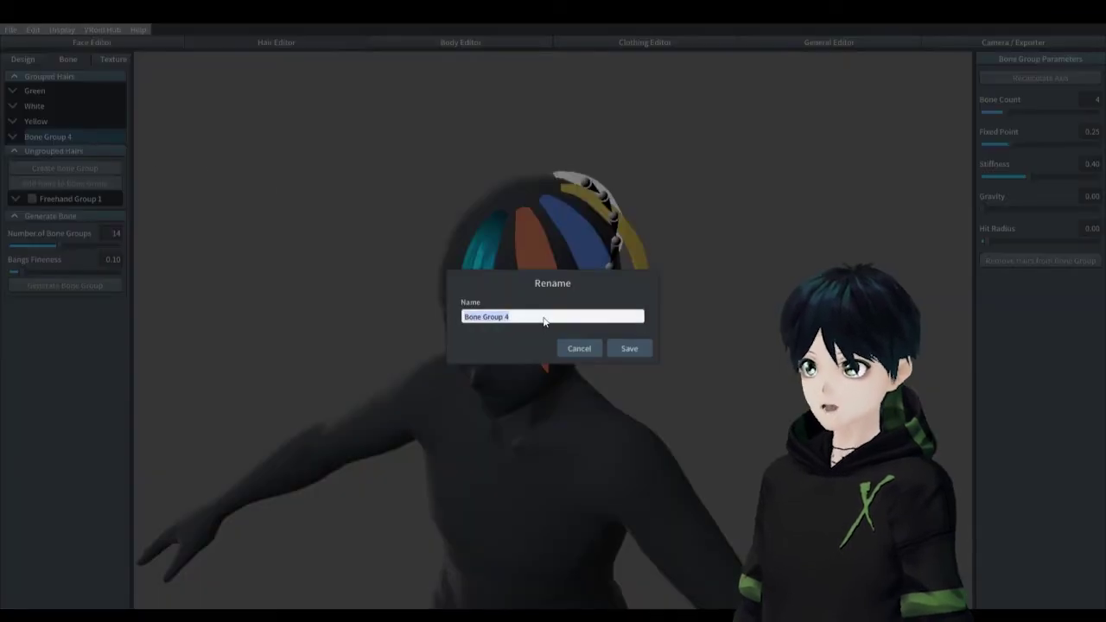
{"action": "left_click", "coordinate": [627, 349]}
{"action": "left_click", "coordinate": [486, 266]}
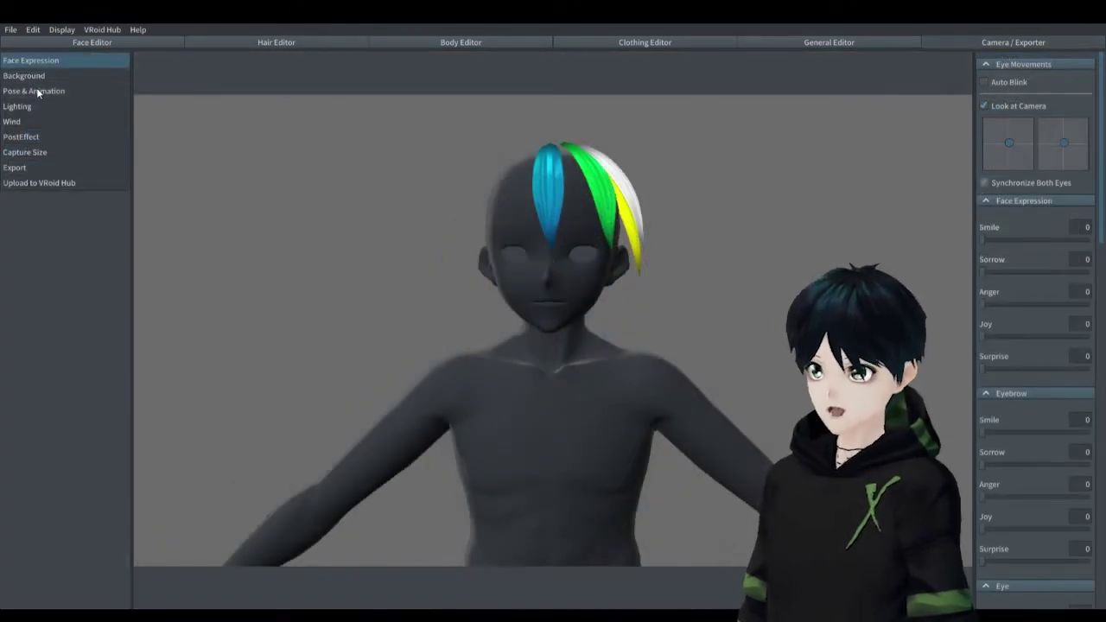
Play the male Walking animation to preview the hair, then go back to the Hair Editor
{"action": "left_click", "coordinate": [36, 91]}
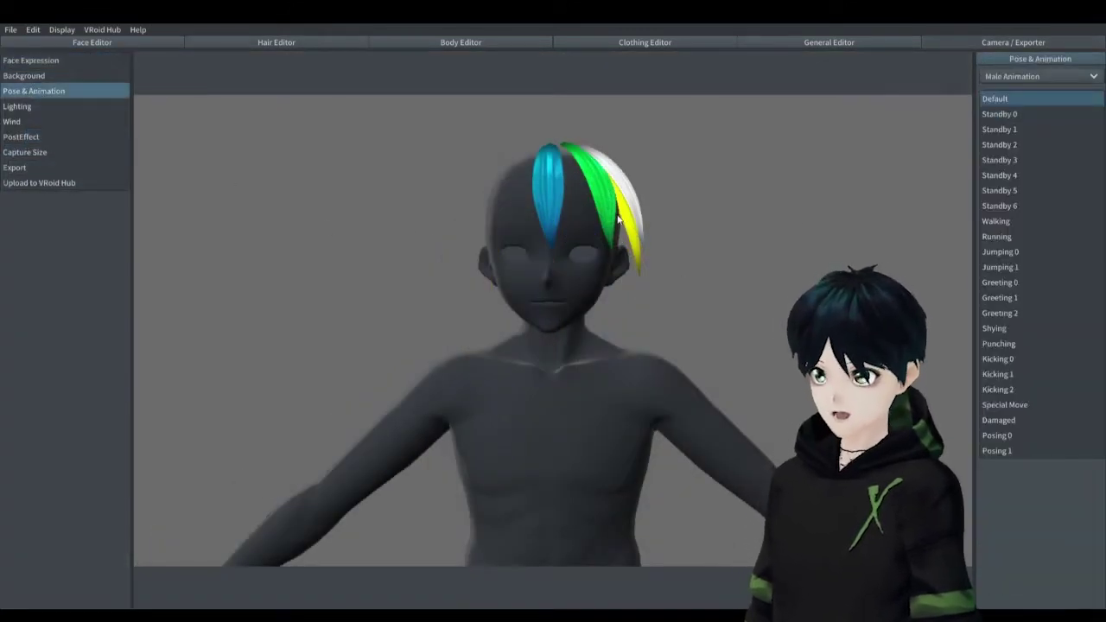
{"action": "left_click", "coordinate": [1057, 221]}
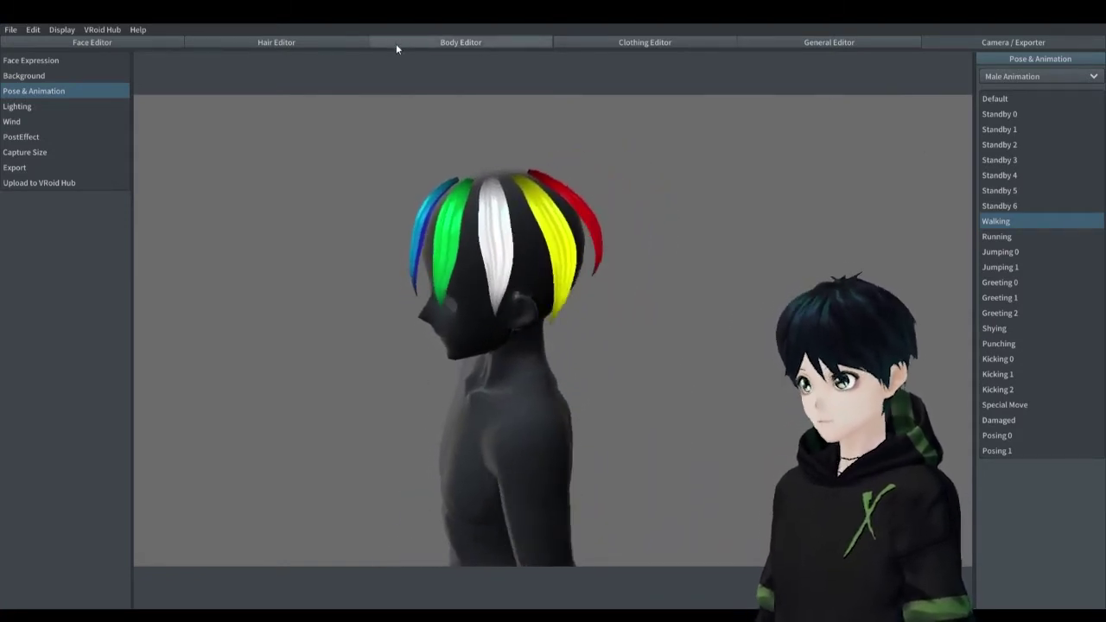
{"action": "left_click", "coordinate": [301, 44]}
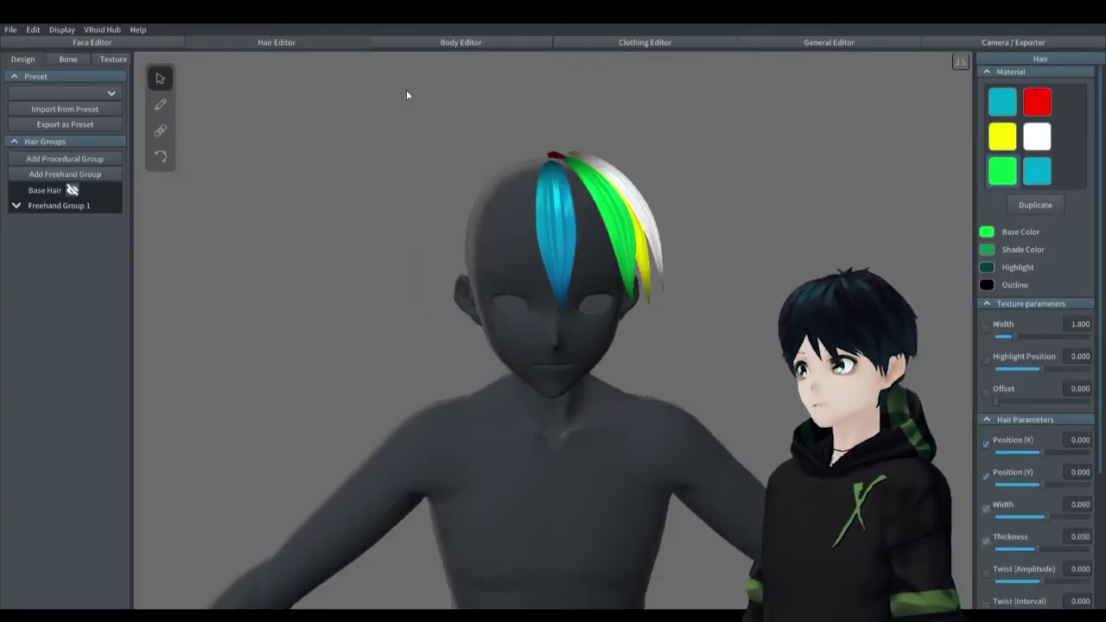
Set the Green group's Bone Count to 16 and replay the Walking animation preview
{"action": "left_click", "coordinate": [69, 60]}
{"action": "left_click", "coordinate": [12, 92]}
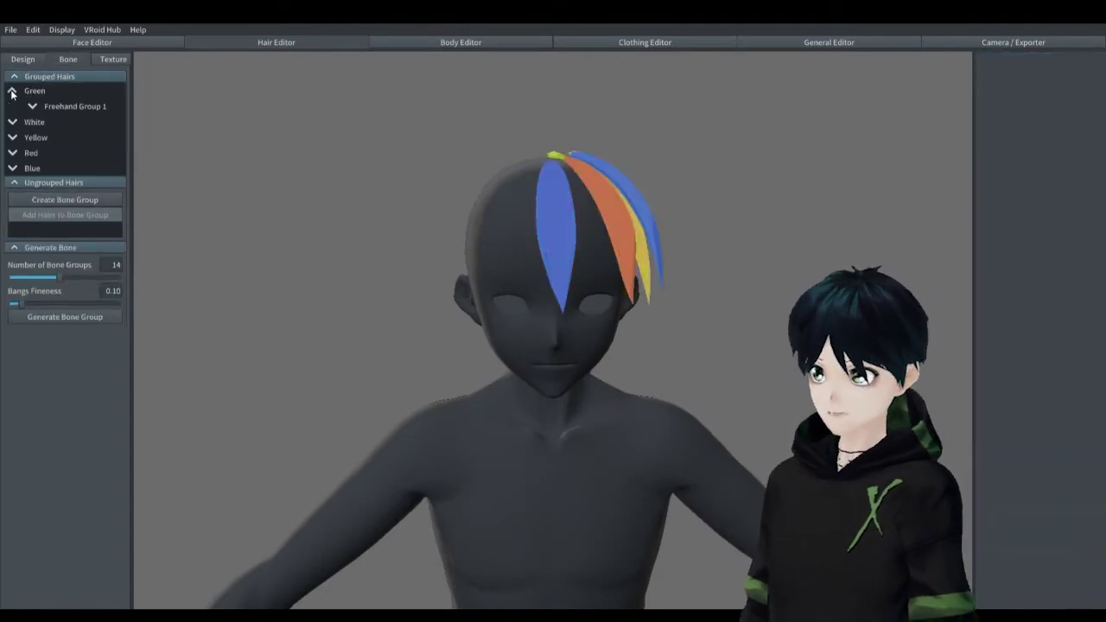
{"action": "left_click", "coordinate": [83, 106]}
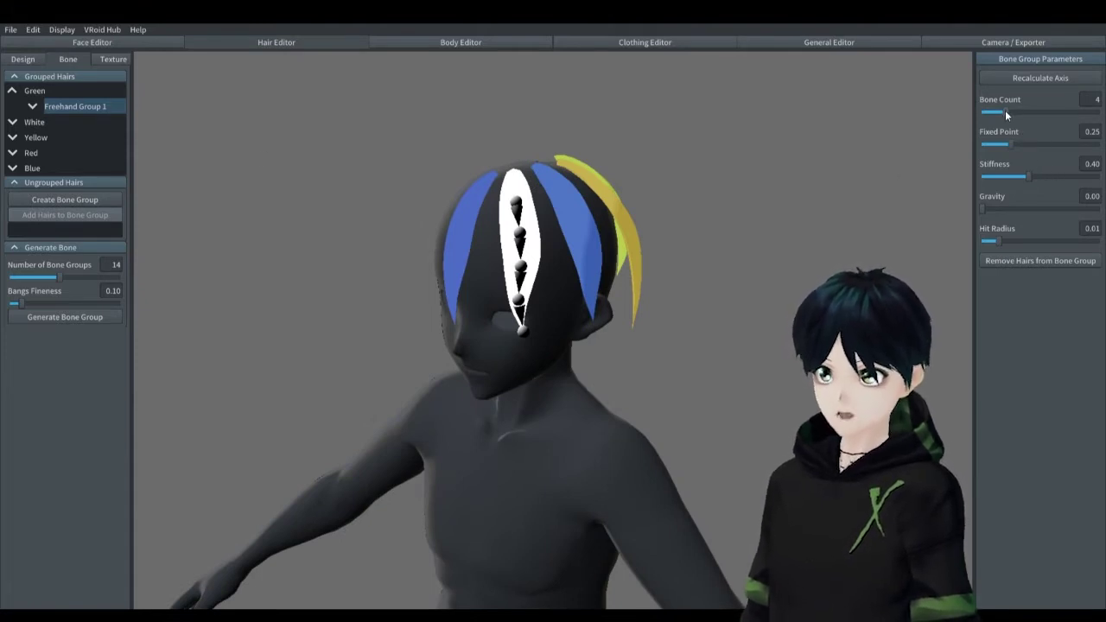
{"action": "left_click_drag", "start_coordinate": [1005, 112], "coordinate": [1100, 114]}
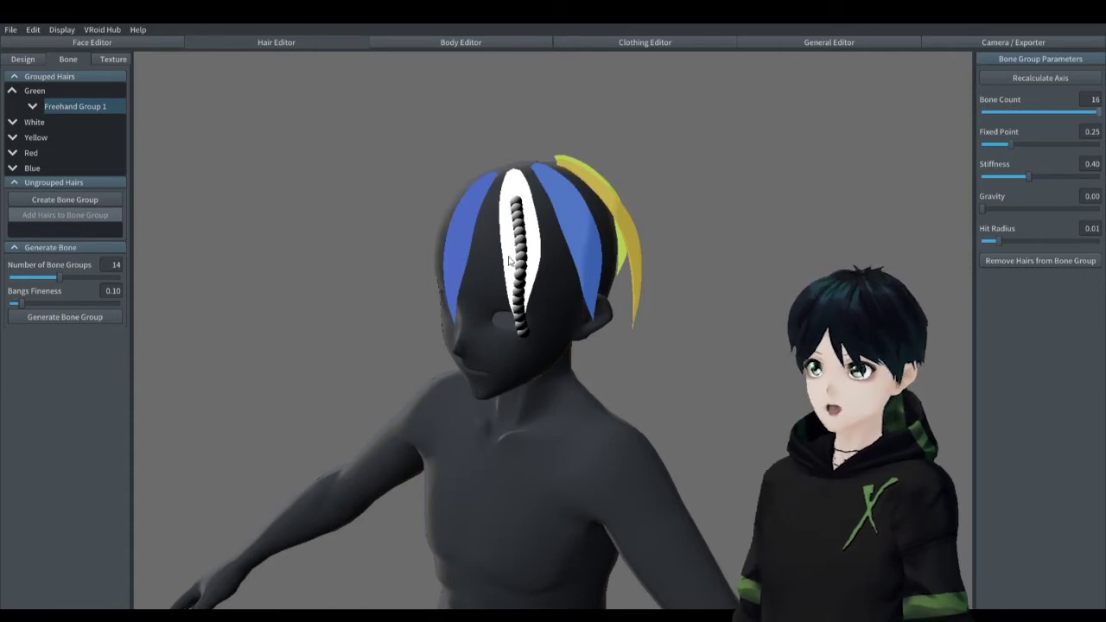
{"action": "left_click", "coordinate": [462, 227]}
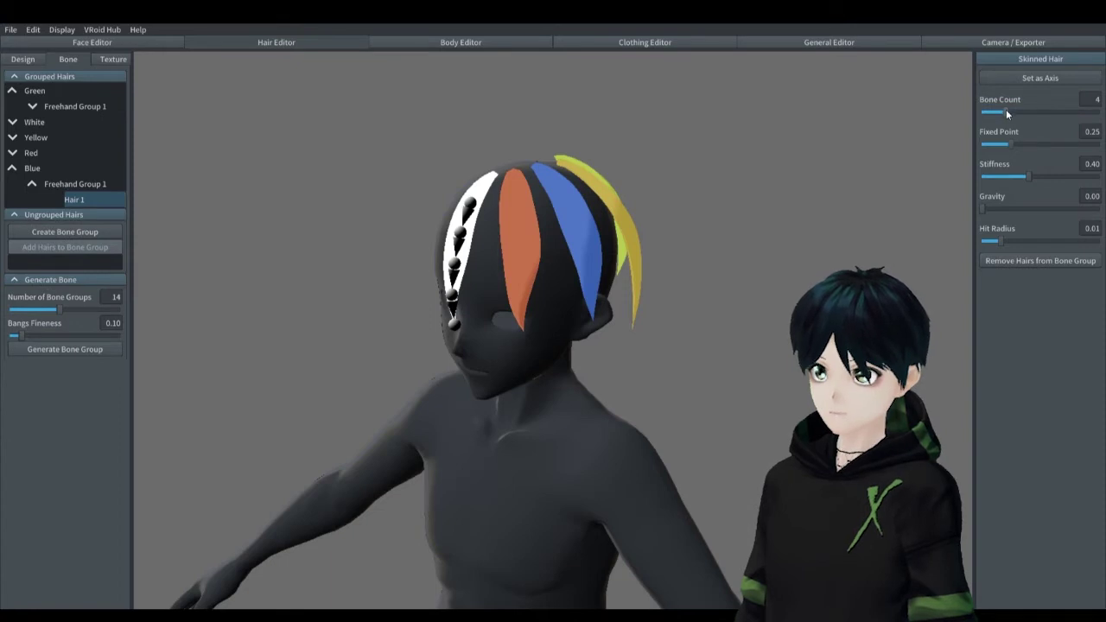
{"action": "left_click", "coordinate": [1034, 41]}
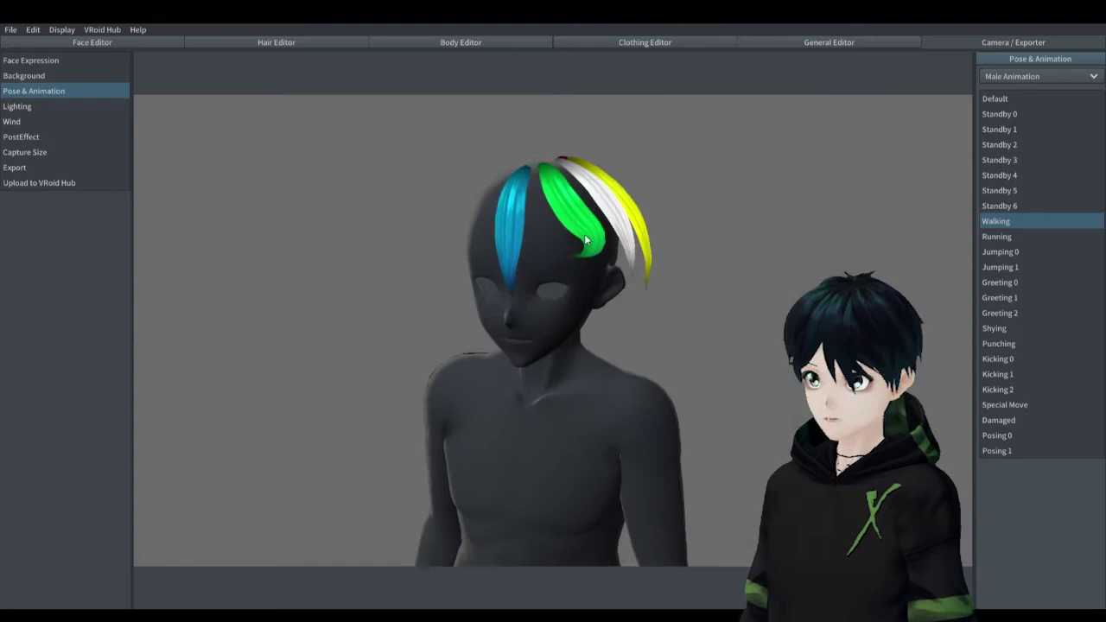
Set the Green bone group's Fixed Point to 0.01 and watch the Walking preview
{"action": "left_click", "coordinate": [303, 42]}
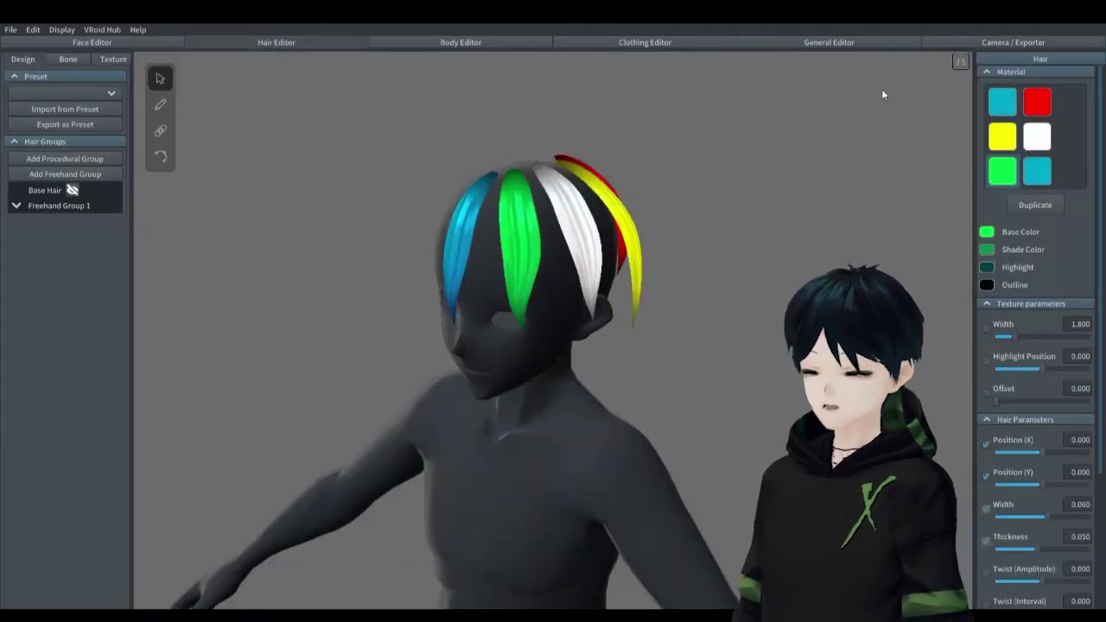
{"action": "left_click", "coordinate": [68, 59]}
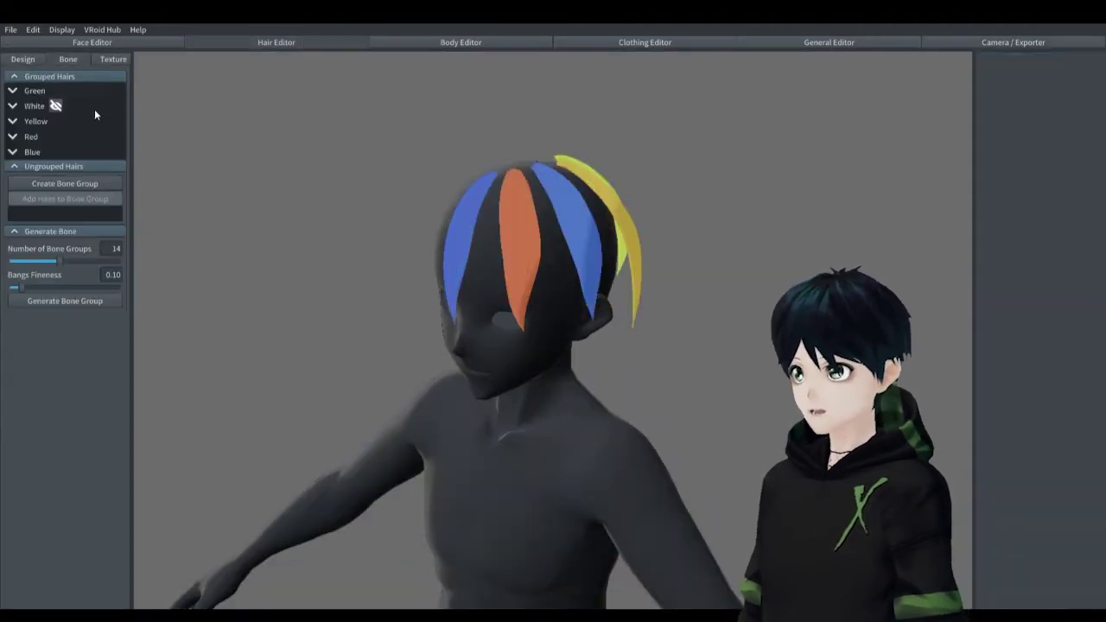
{"action": "left_click", "coordinate": [47, 93]}
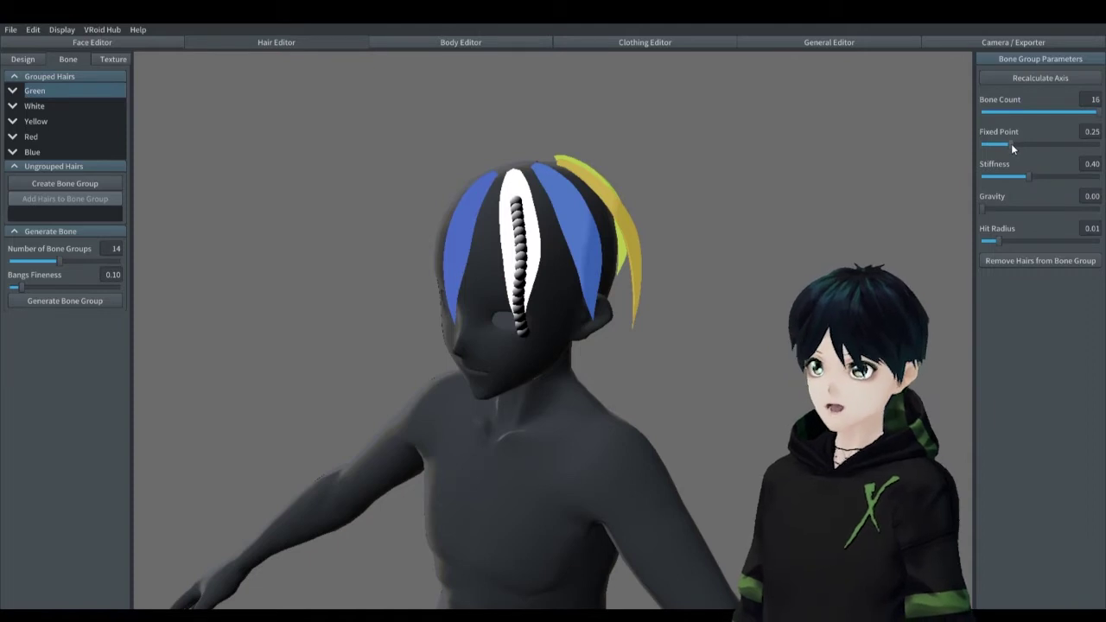
{"action": "left_click_drag", "start_coordinate": [1011, 144], "coordinate": [970, 136]}
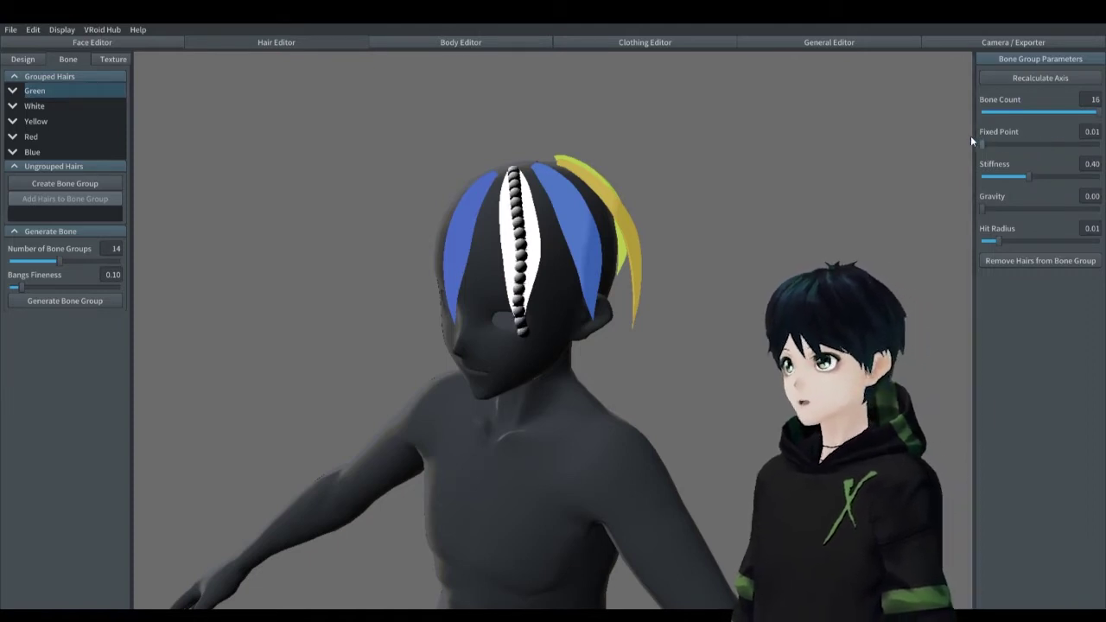
{"action": "left_click", "coordinate": [1020, 44]}
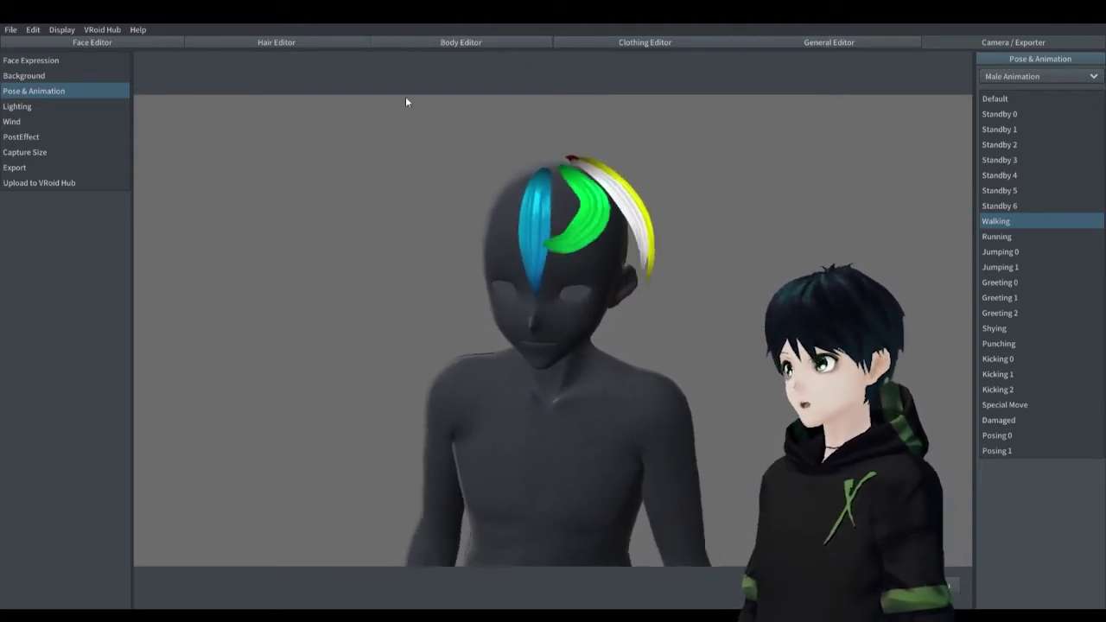
Set the White strand's (Hair 3) bone Stiffness to 1.60
{"action": "left_click", "coordinate": [282, 39]}
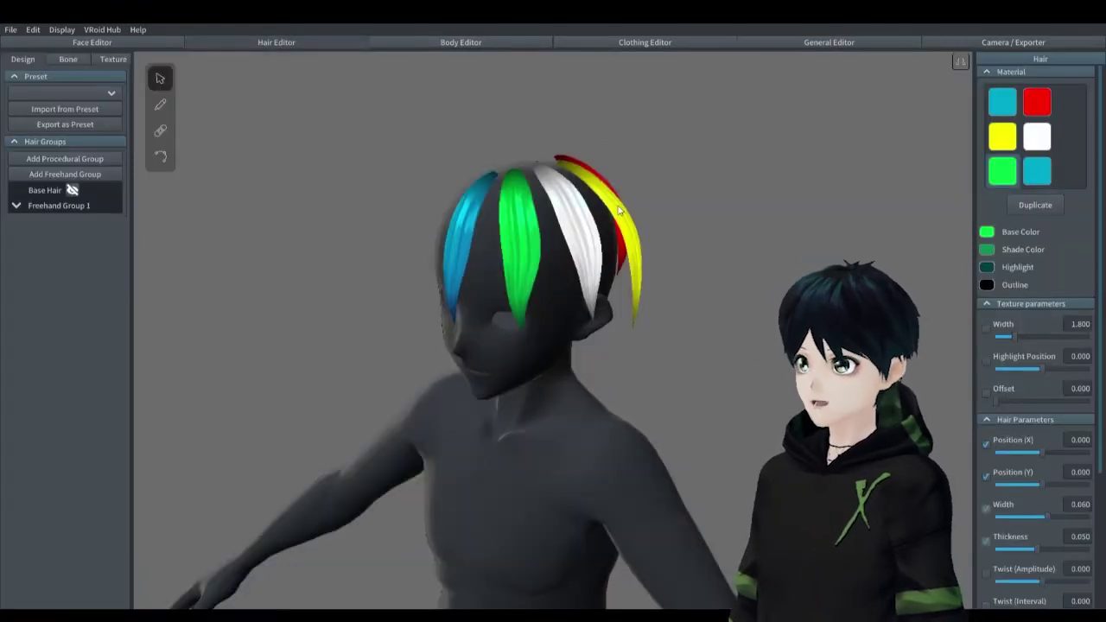
{"action": "left_click", "coordinate": [73, 59]}
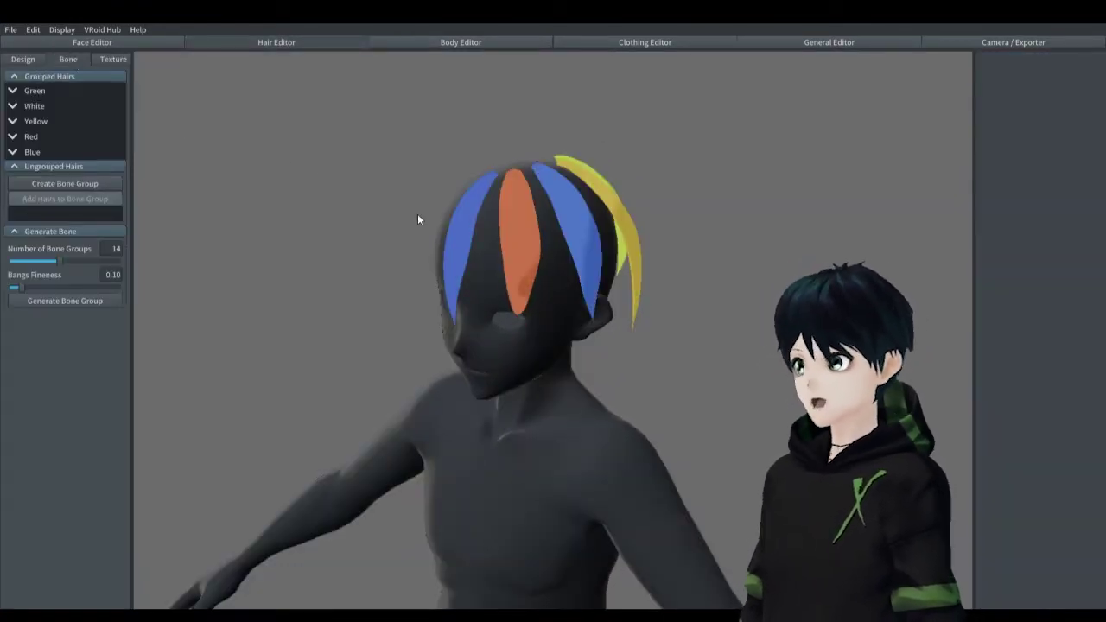
{"action": "left_click", "coordinate": [591, 222]}
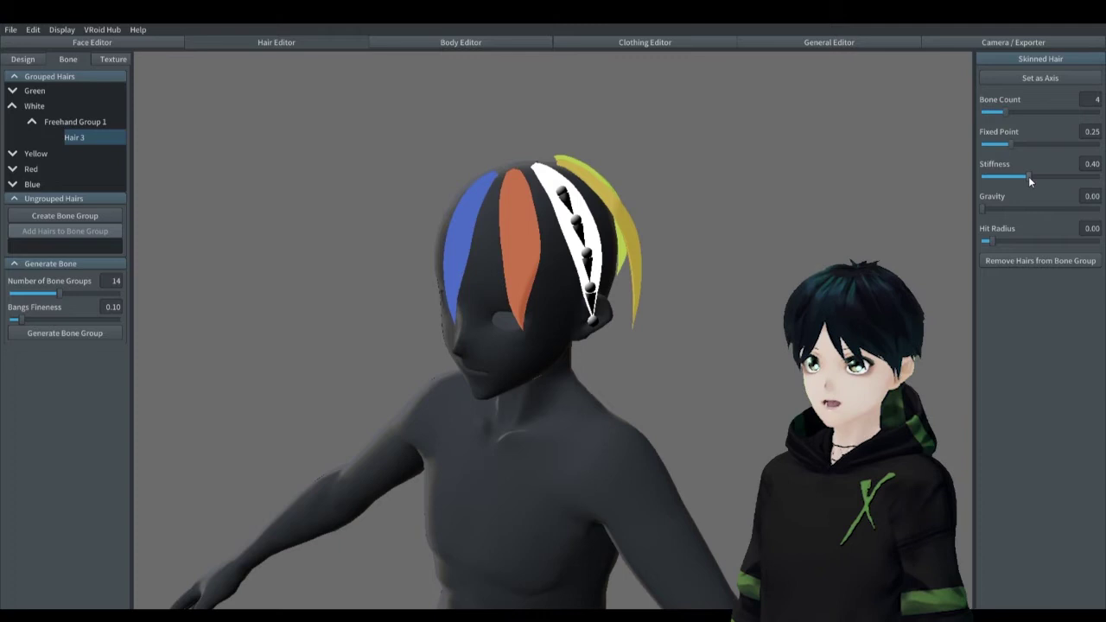
{"action": "left_click_drag", "start_coordinate": [1028, 176], "coordinate": [1099, 177]}
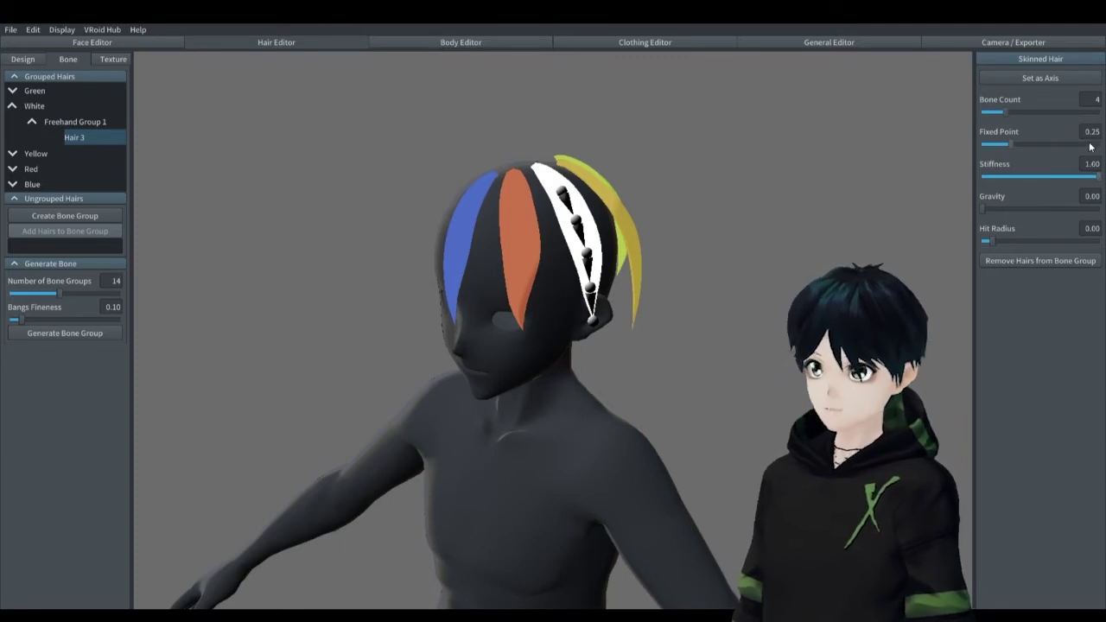
Preview the stiffened White strand in the male Walking animation
{"action": "left_click", "coordinate": [1027, 42]}
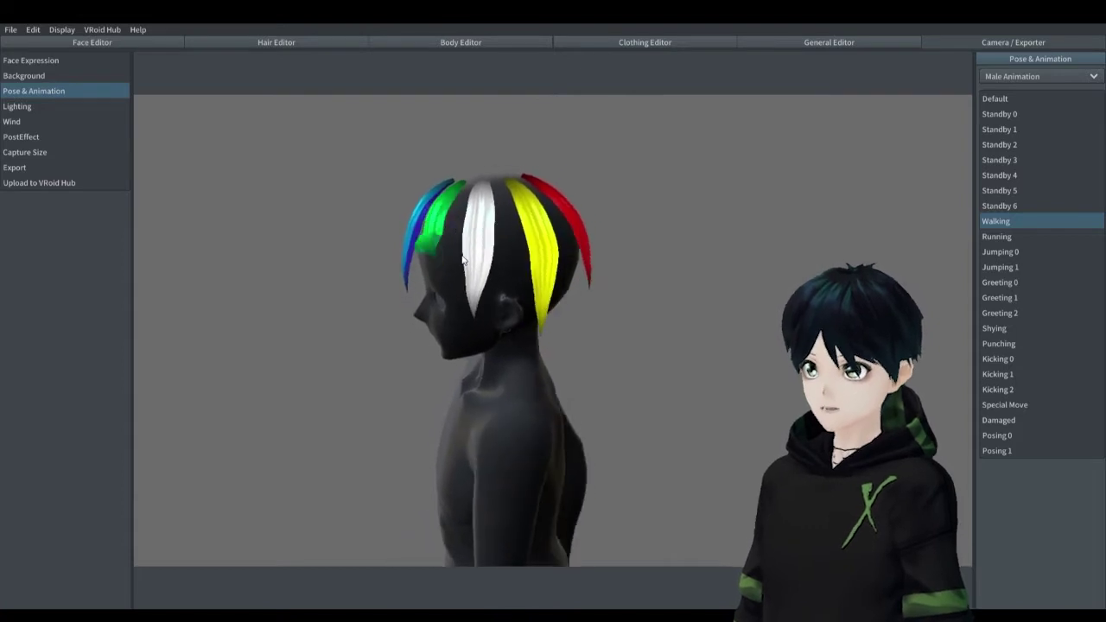
Drop the Yellow bone group's Stiffness to 0.00 and watch it in the Walking preview
{"action": "left_click", "coordinate": [317, 46]}
{"action": "left_click", "coordinate": [67, 59]}
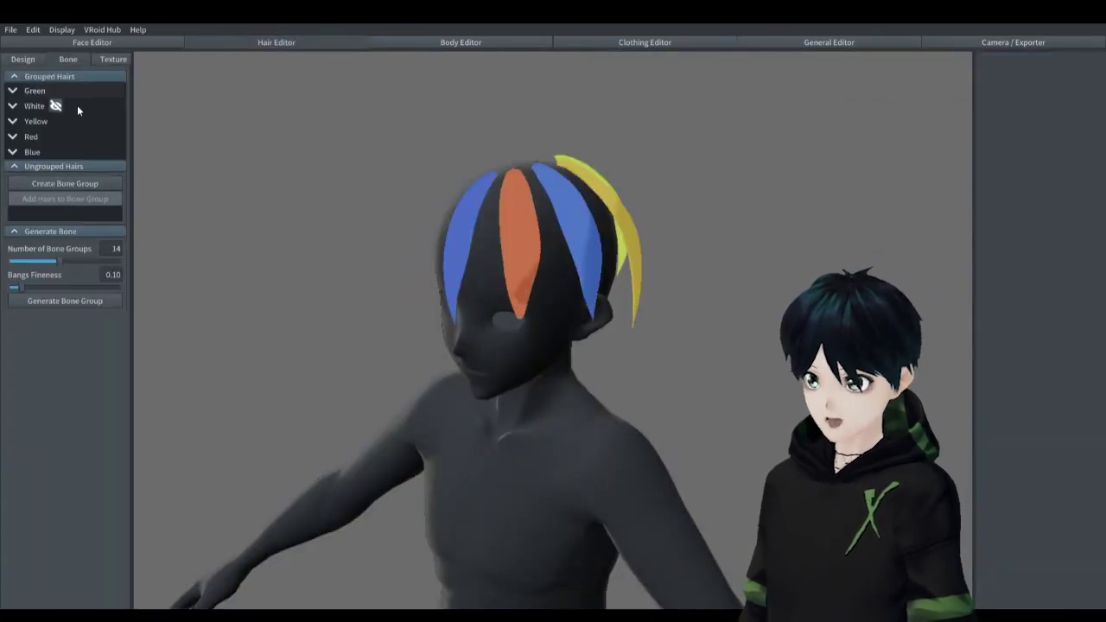
{"action": "left_click", "coordinate": [50, 120]}
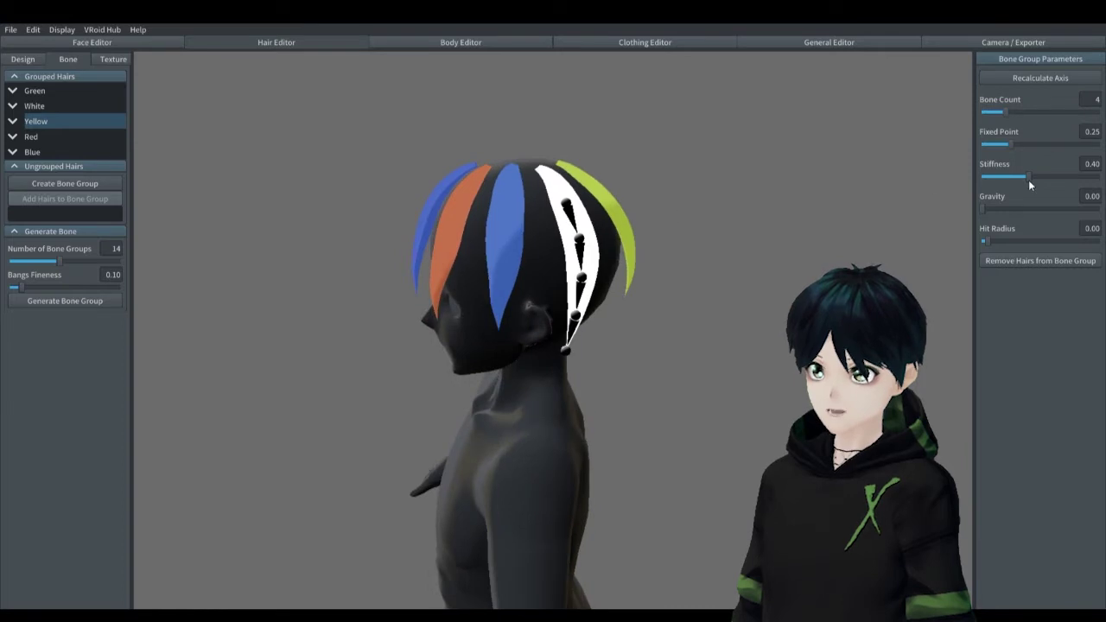
{"action": "left_click_drag", "start_coordinate": [1028, 176], "coordinate": [959, 177]}
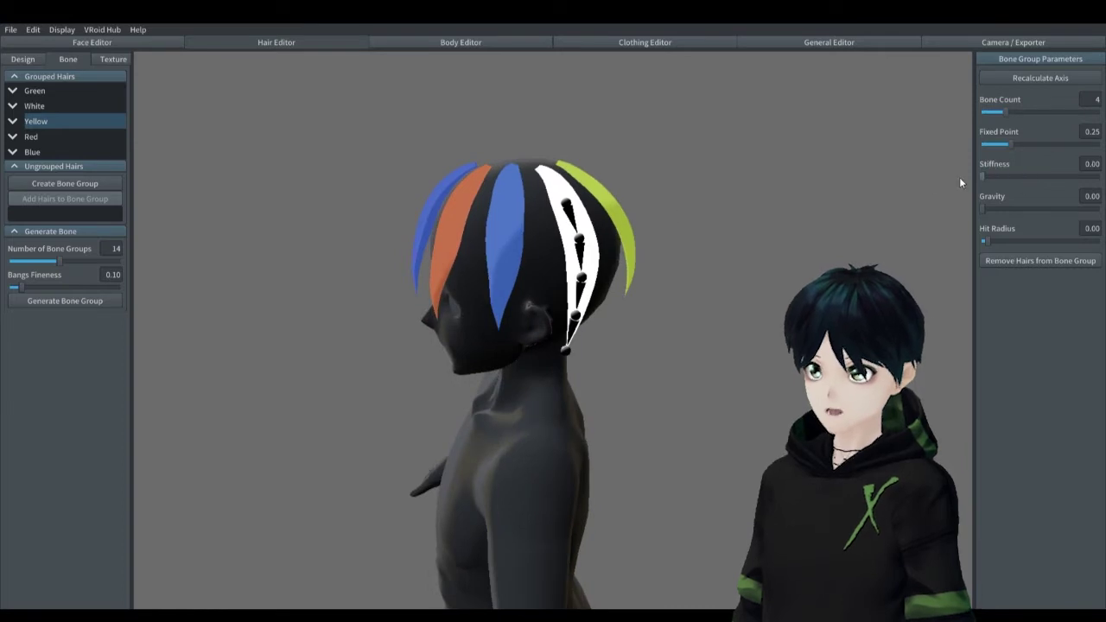
{"action": "left_click", "coordinate": [1033, 42]}
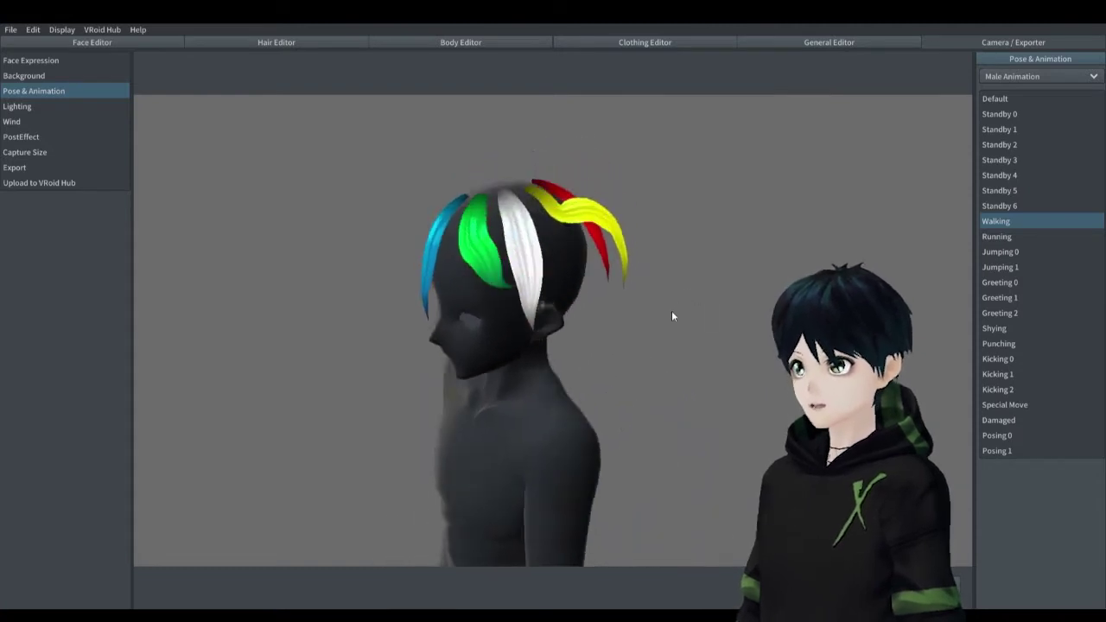
{"action": "left_click_drag", "start_coordinate": [672, 317], "coordinate": [625, 284]}
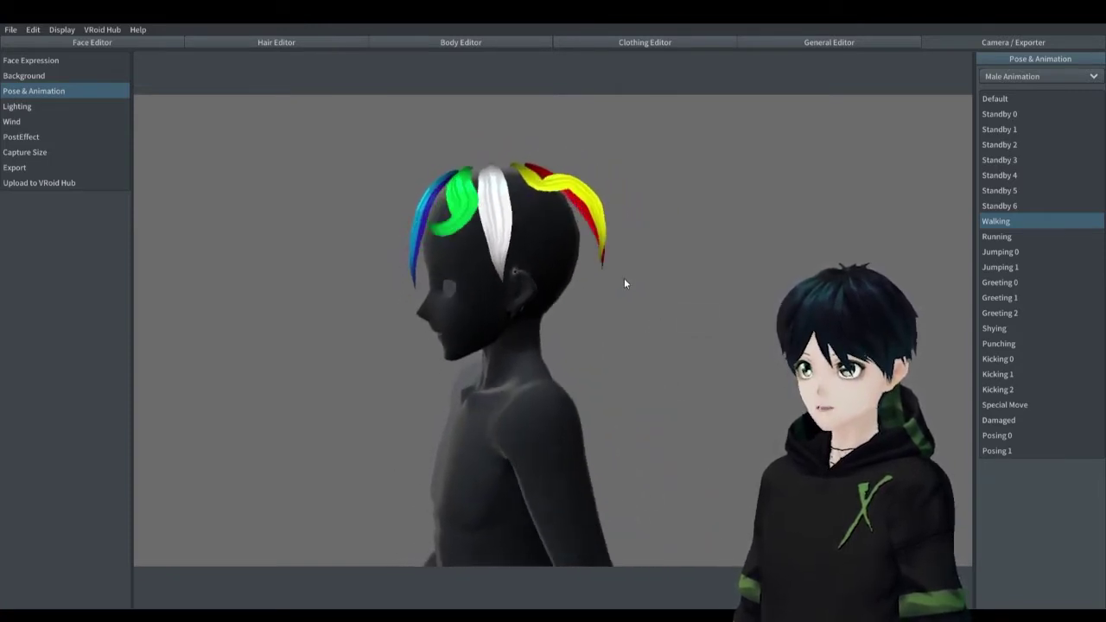
Set the Yellow group's Stiffness to 0.50, check it walking, and return to hair editing
{"action": "left_click", "coordinate": [266, 38]}
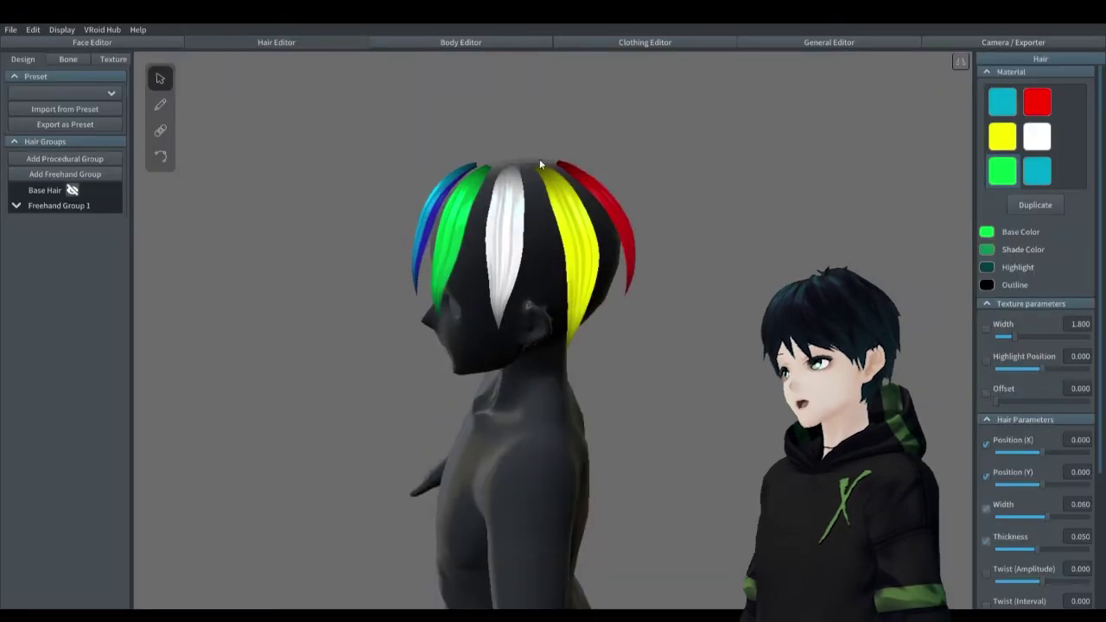
{"action": "left_click", "coordinate": [73, 59]}
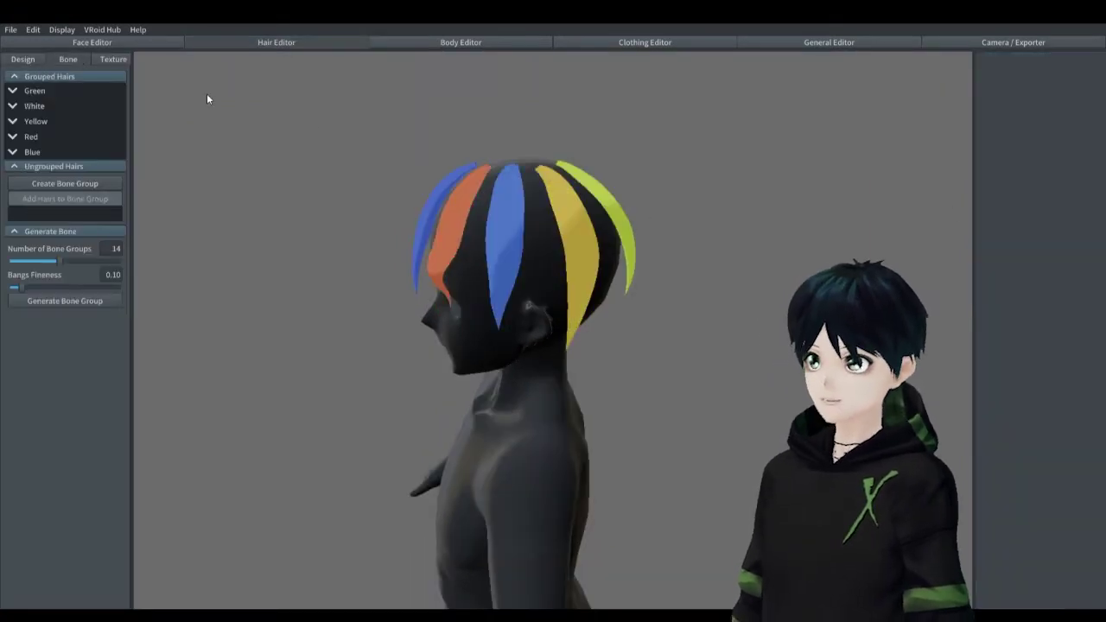
{"action": "left_click", "coordinate": [43, 121]}
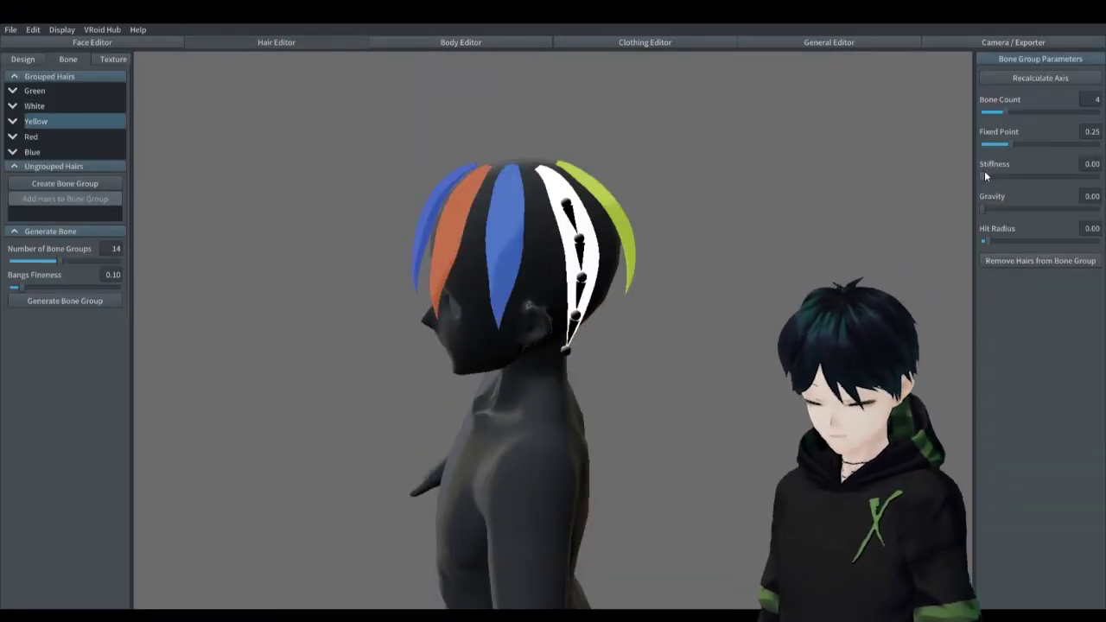
{"action": "left_click_drag", "start_coordinate": [985, 176], "coordinate": [1040, 177]}
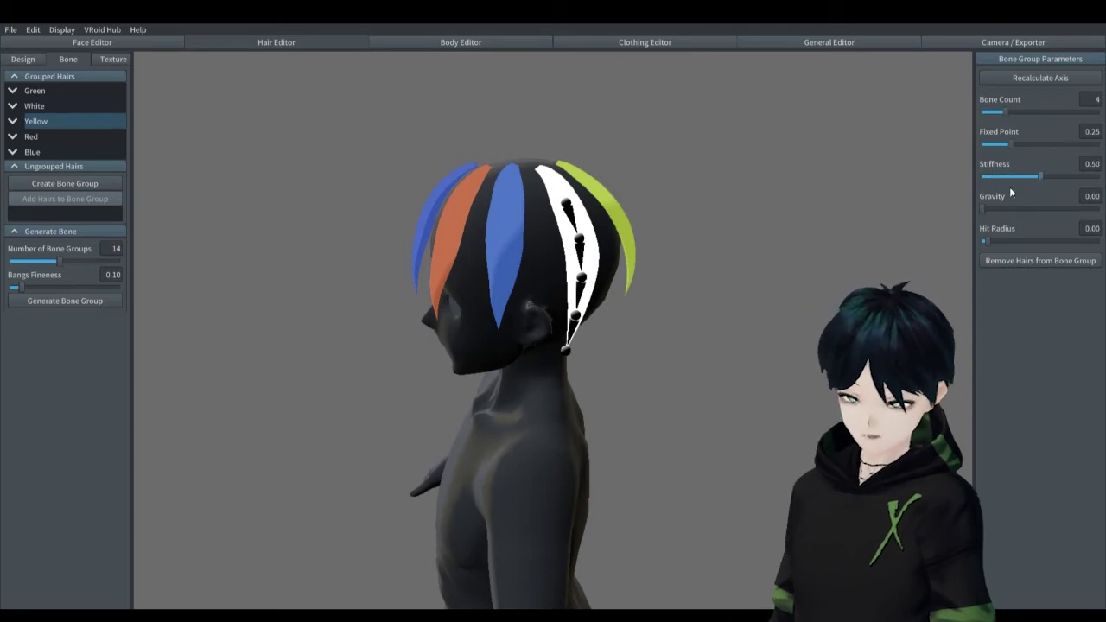
{"action": "left_click", "coordinate": [1047, 40]}
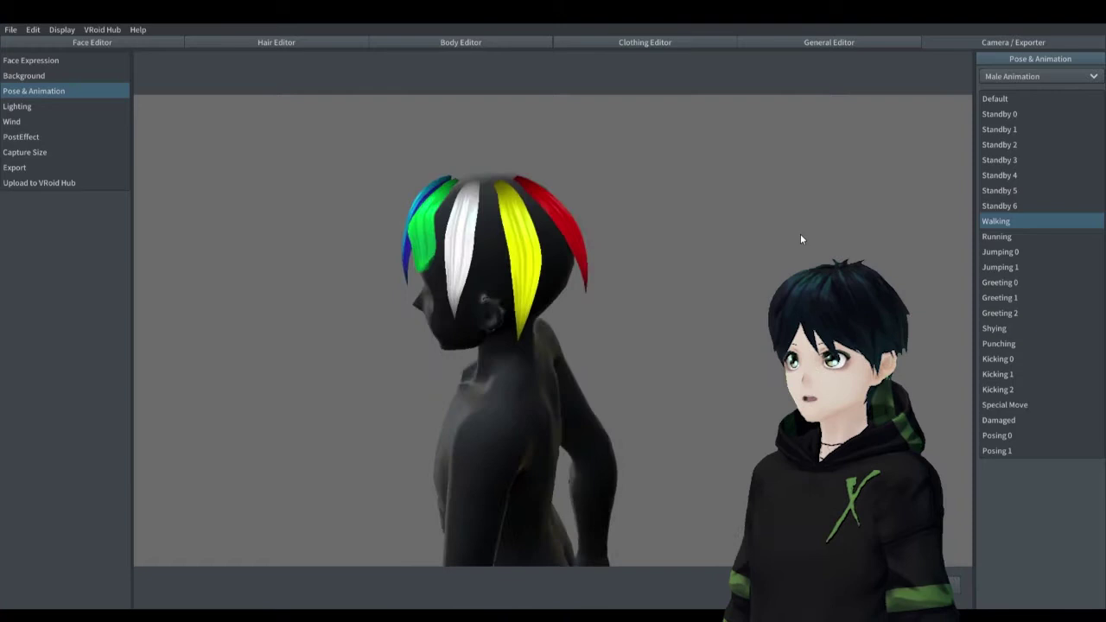
{"action": "left_click", "coordinate": [256, 44]}
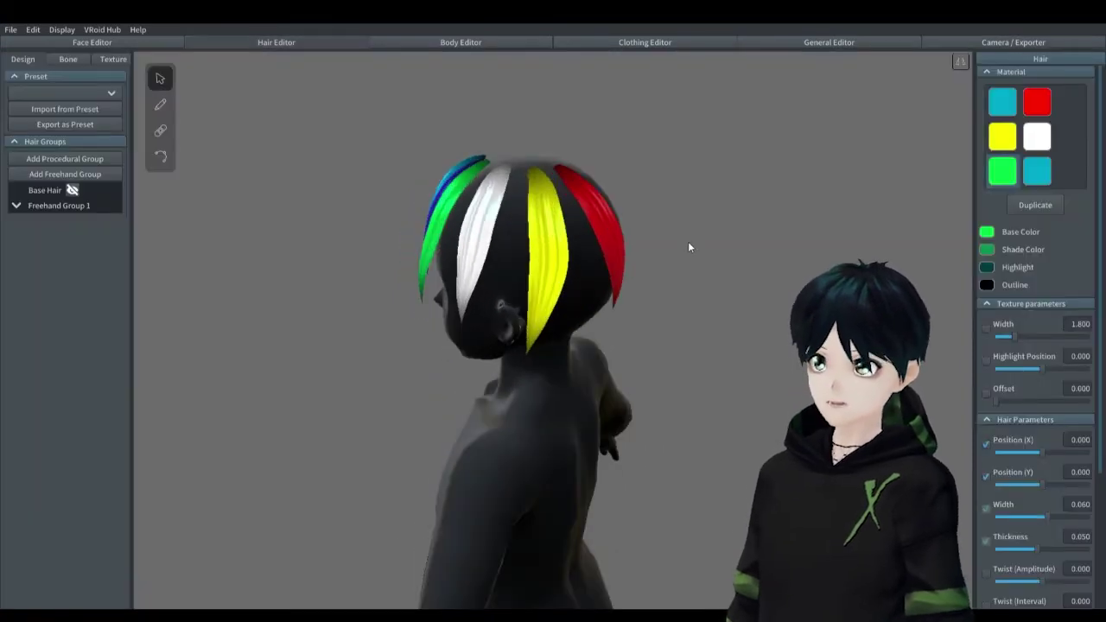
Raise the Yellow group's Gravity to 1.00 and play the male Running animation
{"action": "left_click", "coordinate": [78, 60]}
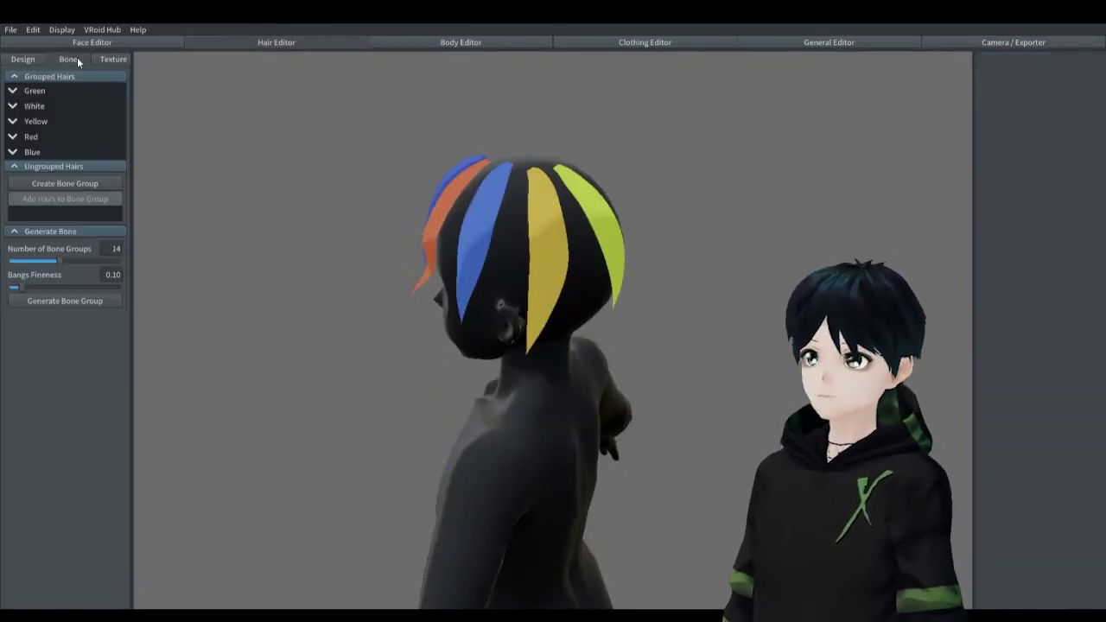
{"action": "left_click", "coordinate": [34, 121]}
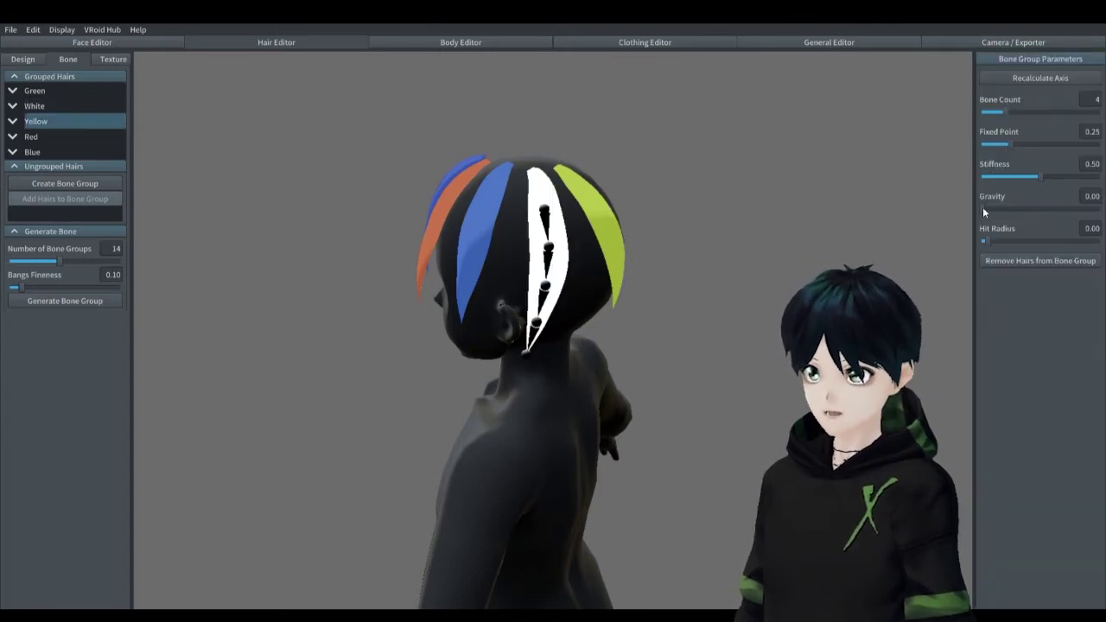
{"action": "left_click_drag", "start_coordinate": [1002, 209], "coordinate": [1102, 209]}
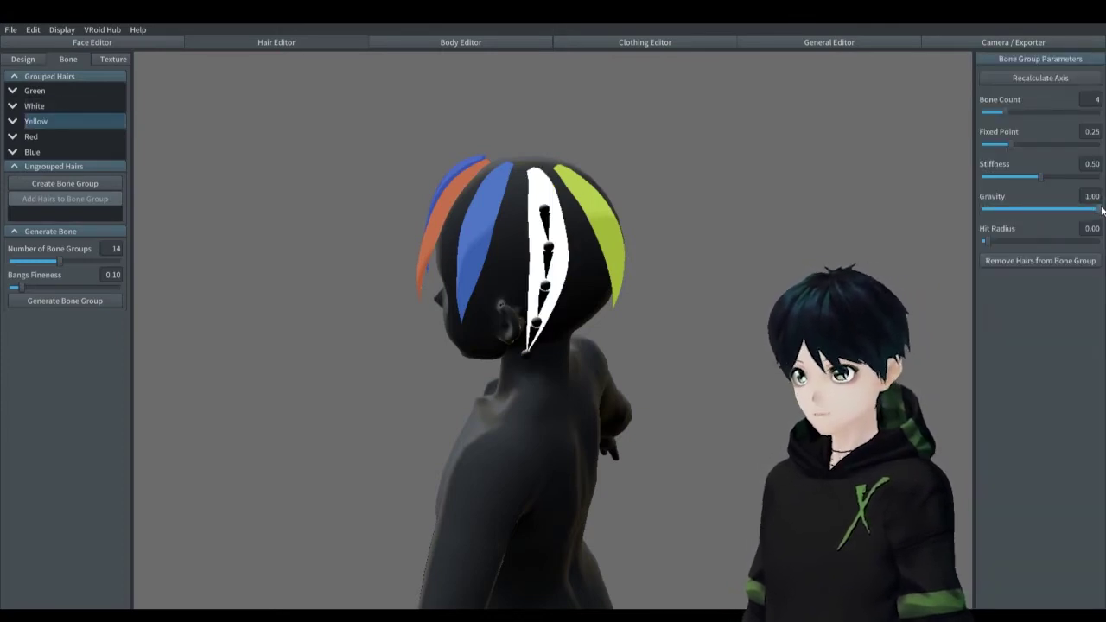
{"action": "left_click", "coordinate": [1001, 42]}
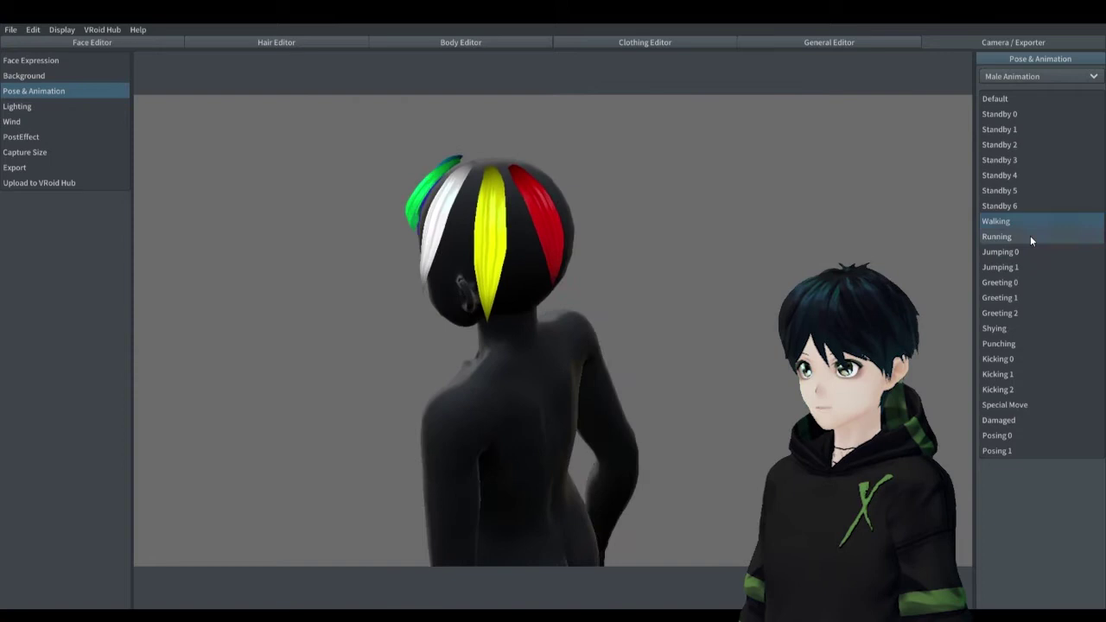
{"action": "left_click", "coordinate": [1030, 236]}
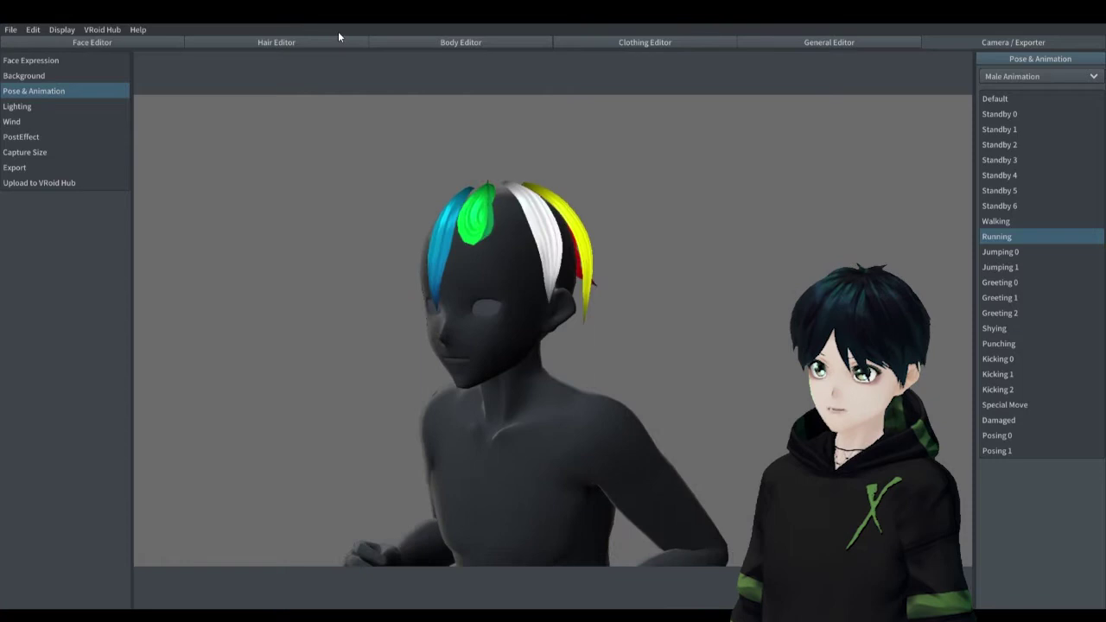
Raise the white strand Hair 3's Gravity to 1.00
{"action": "left_click", "coordinate": [281, 41]}
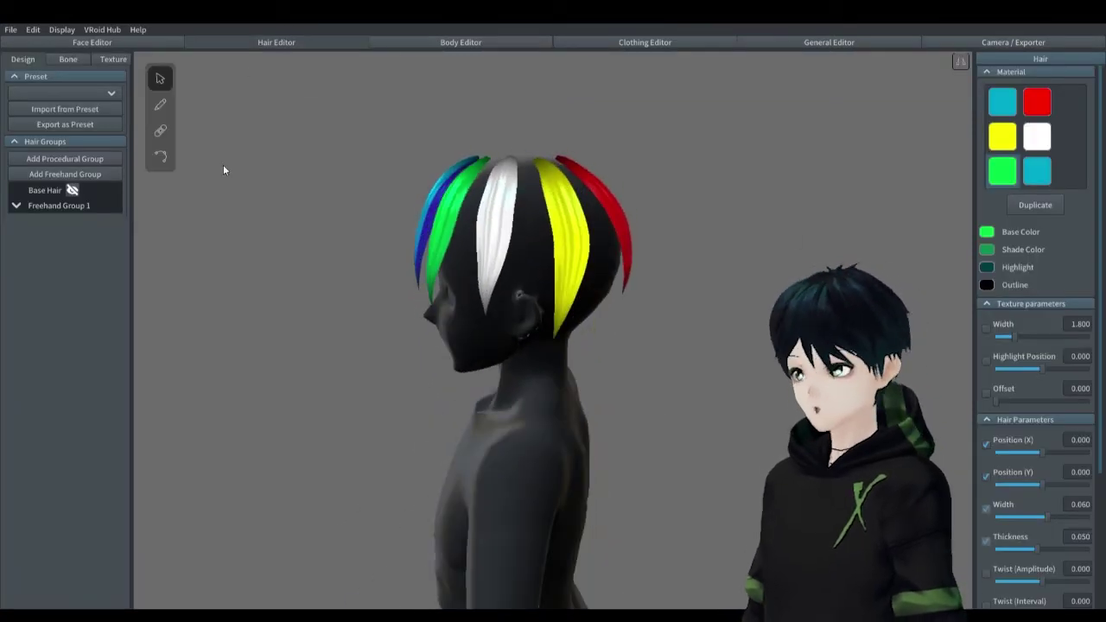
{"action": "left_click", "coordinate": [68, 59]}
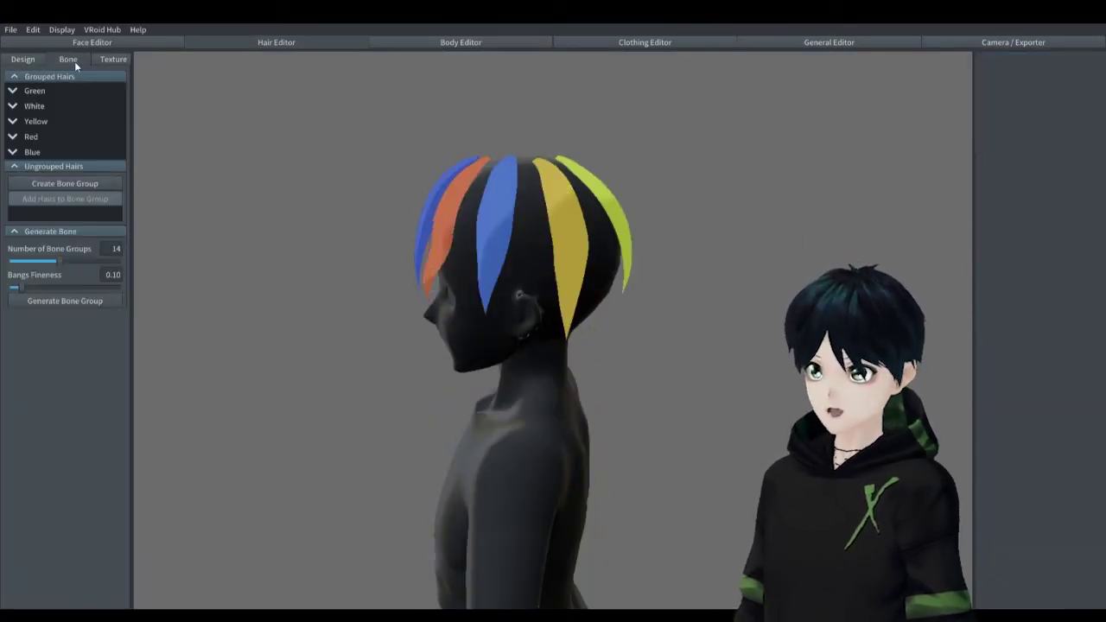
{"action": "left_click", "coordinate": [34, 121]}
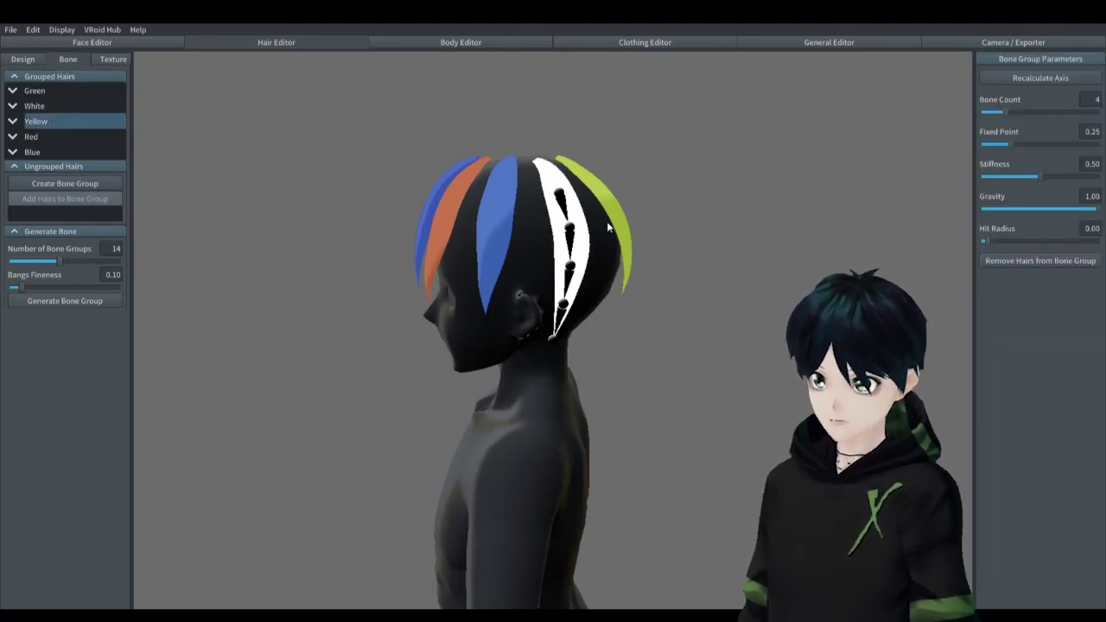
{"action": "left_click", "coordinate": [506, 215]}
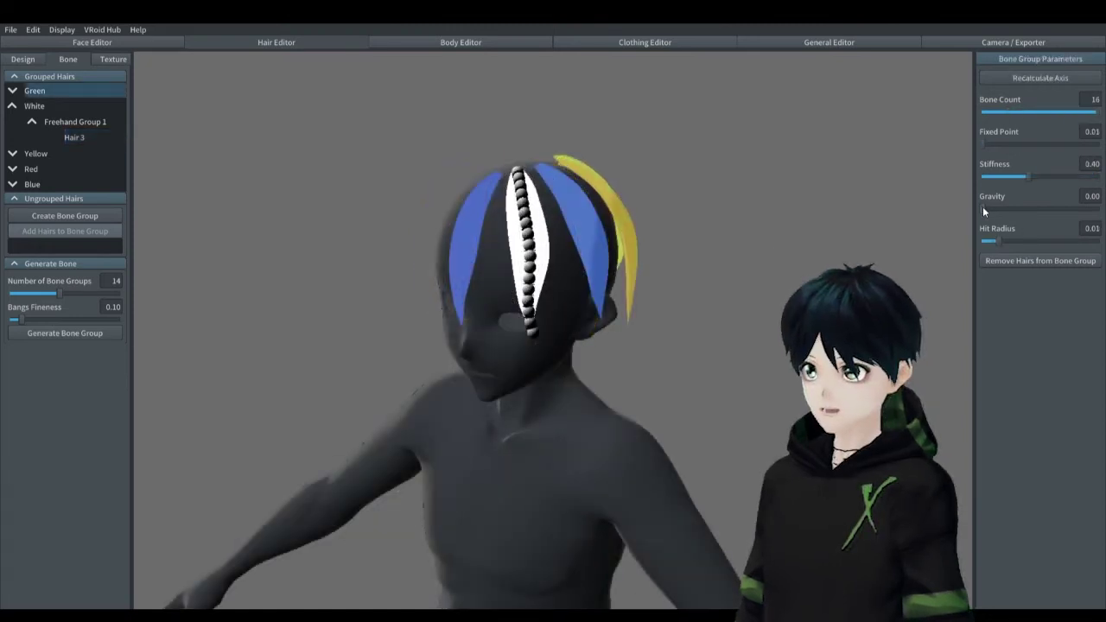
{"action": "left_click_drag", "start_coordinate": [983, 208], "coordinate": [1100, 208]}
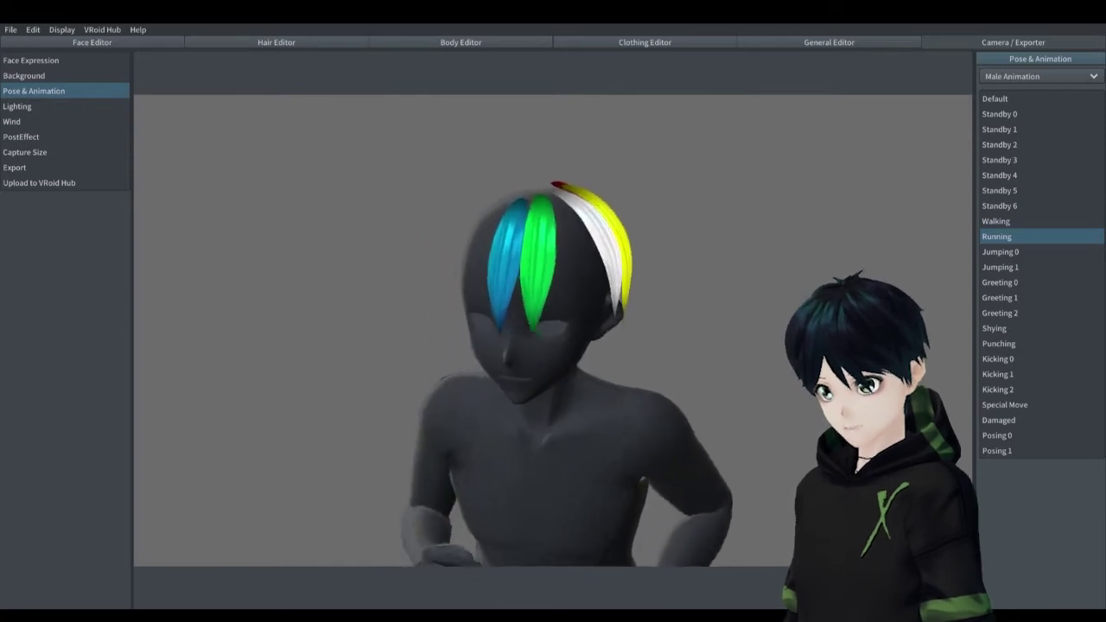
Give the Green bone group Gravity 0.73 and Stiffness 0.83
{"action": "left_click", "coordinate": [295, 41]}
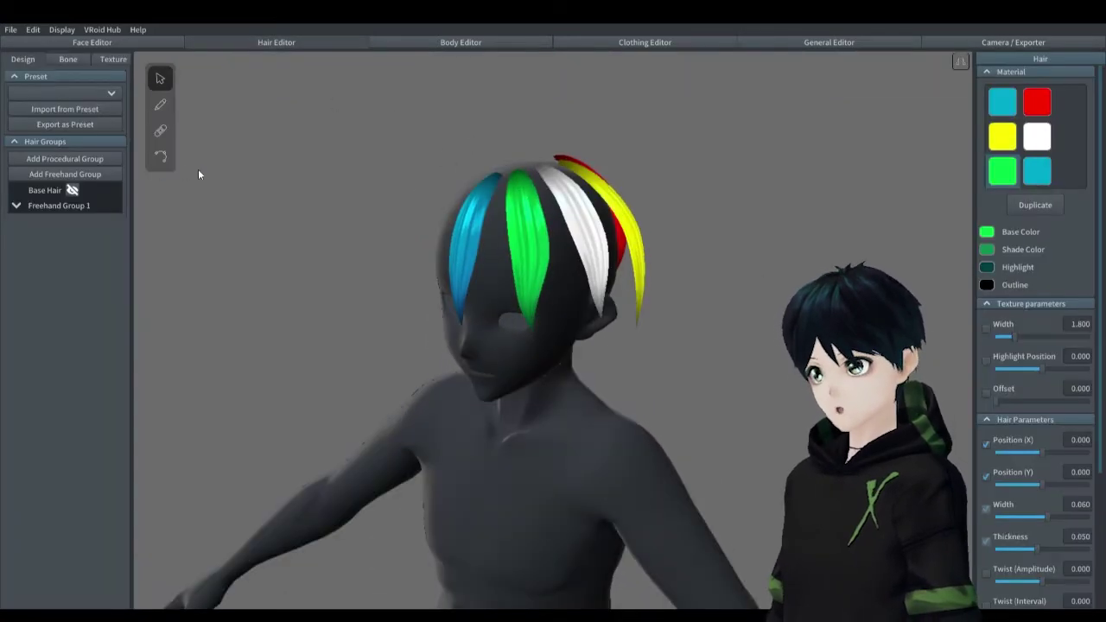
{"action": "left_click", "coordinate": [67, 59]}
{"action": "left_click", "coordinate": [52, 90]}
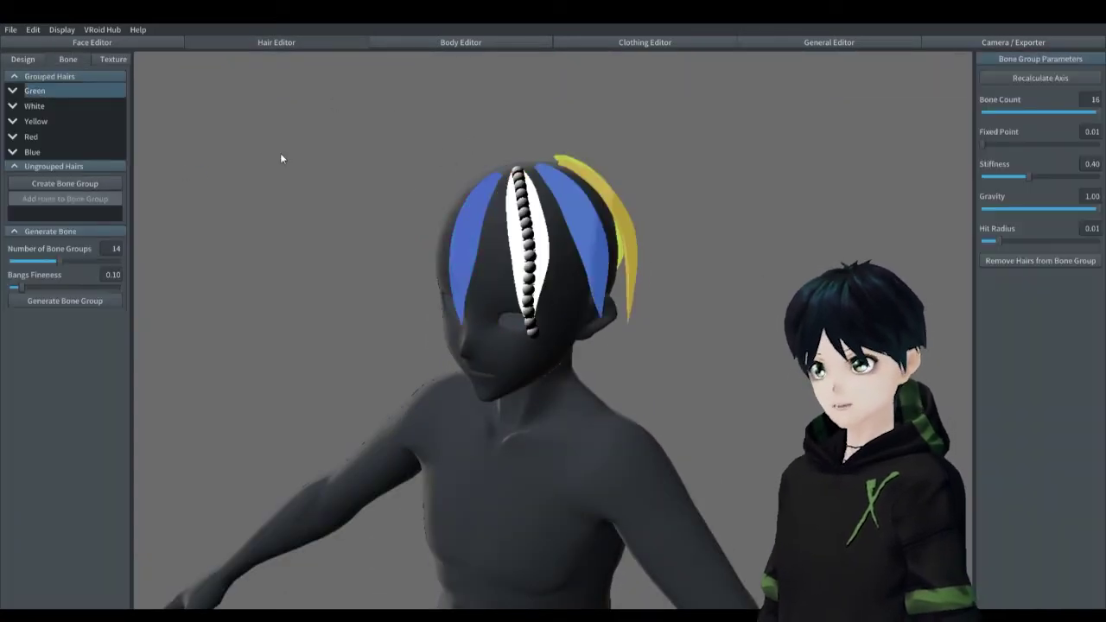
{"action": "left_click_drag", "start_coordinate": [1094, 208], "coordinate": [1068, 209]}
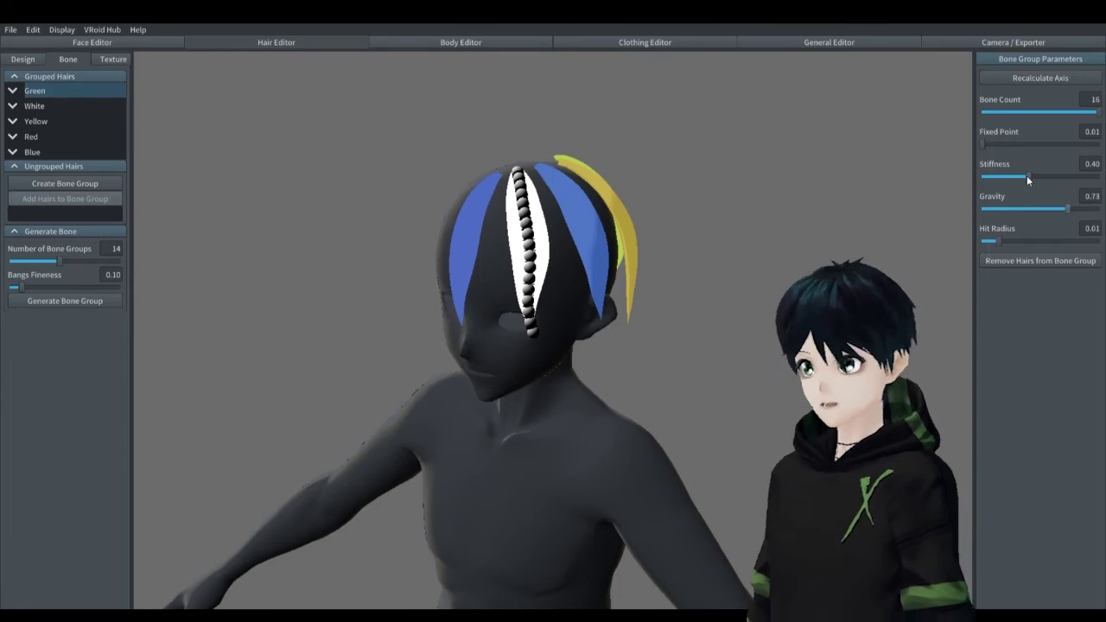
{"action": "left_click_drag", "start_coordinate": [1027, 175], "coordinate": [1078, 176]}
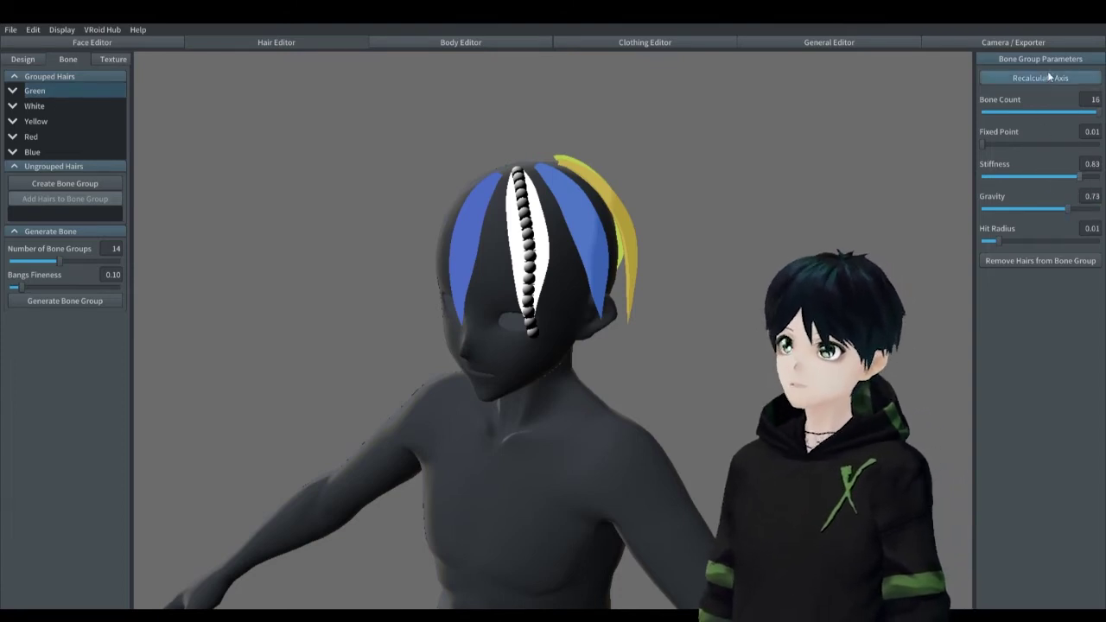
Play the Walking animation and orbit around the walking model
{"action": "left_click", "coordinate": [1019, 42]}
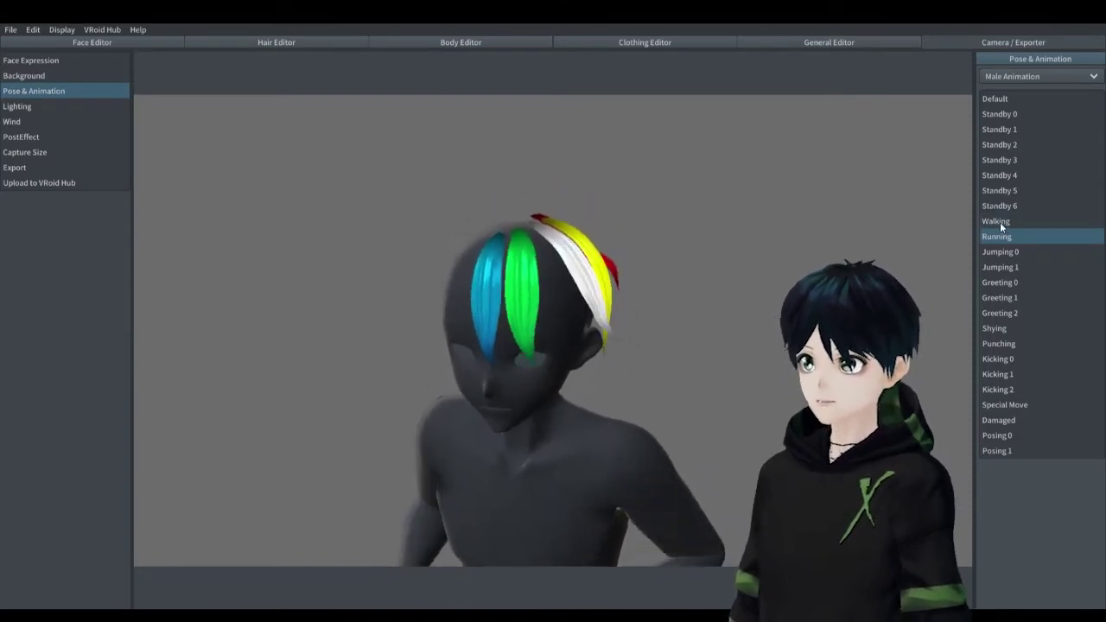
{"action": "left_click", "coordinate": [1000, 222]}
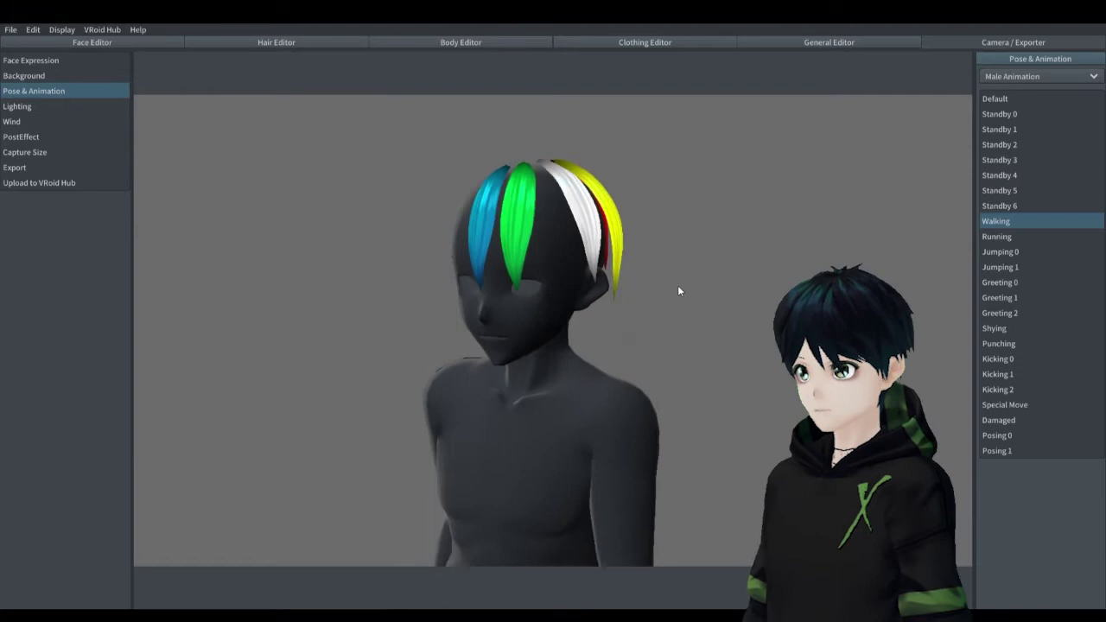
{"action": "right_click_drag", "start_coordinate": [679, 291], "coordinate": [655, 285]}
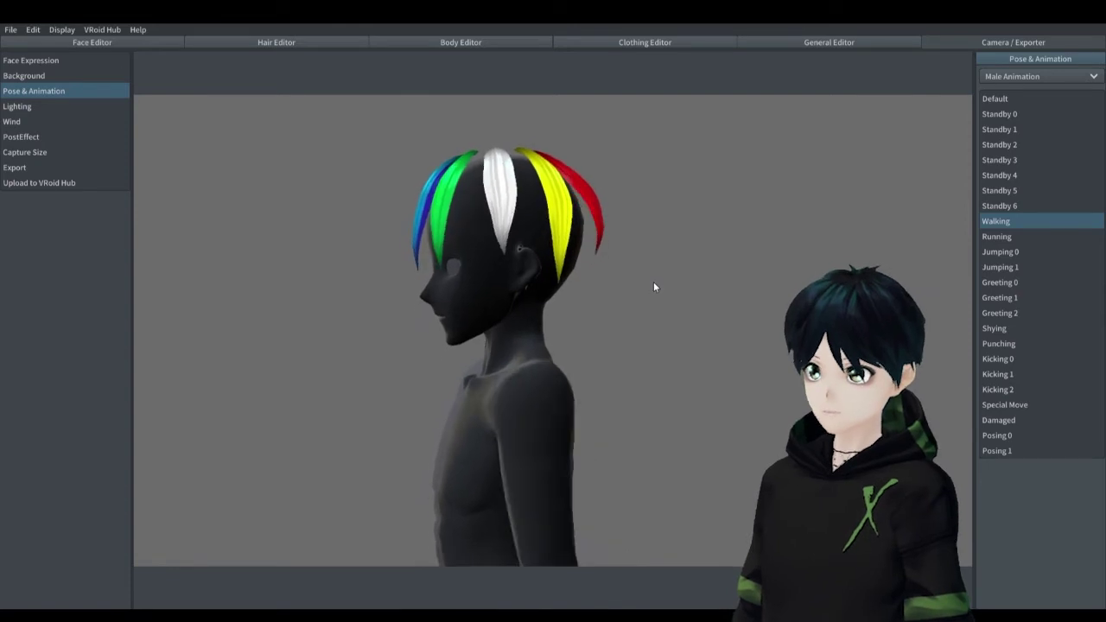
Increase the Blue group's Hair 1 Bone Count from 1 to 4 and preview it walking
{"action": "left_click", "coordinate": [277, 41]}
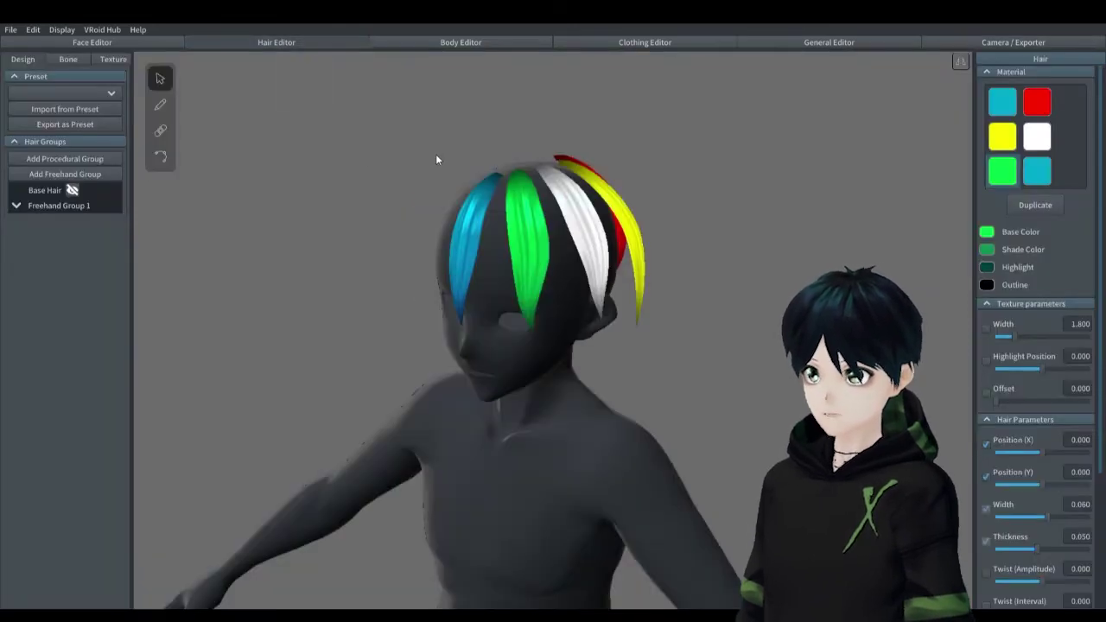
{"action": "left_click", "coordinate": [69, 59]}
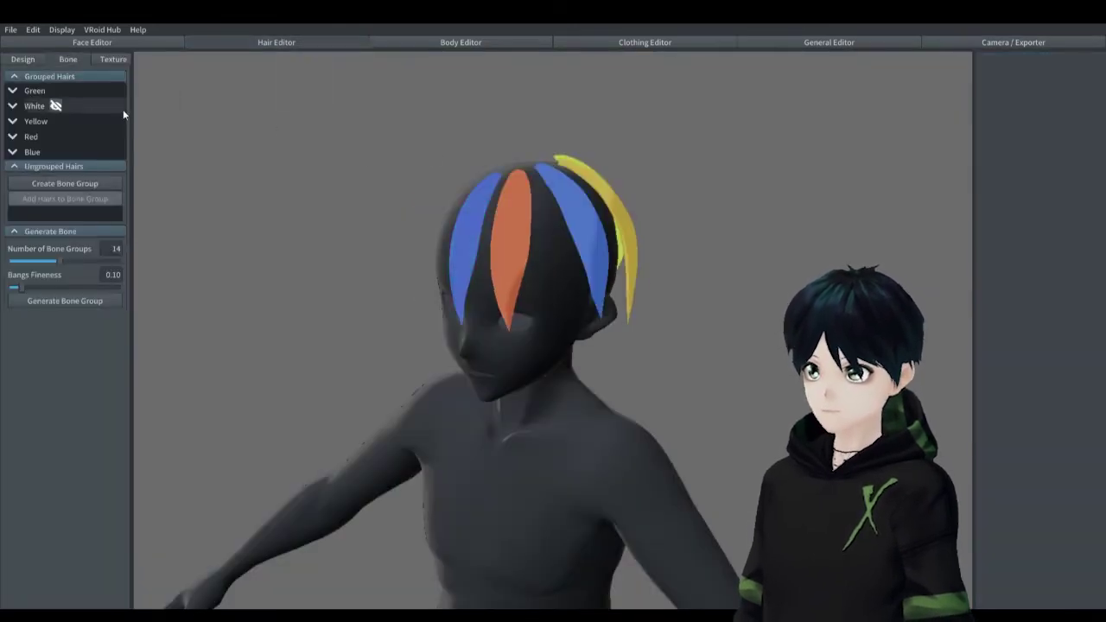
{"action": "left_click", "coordinate": [34, 90]}
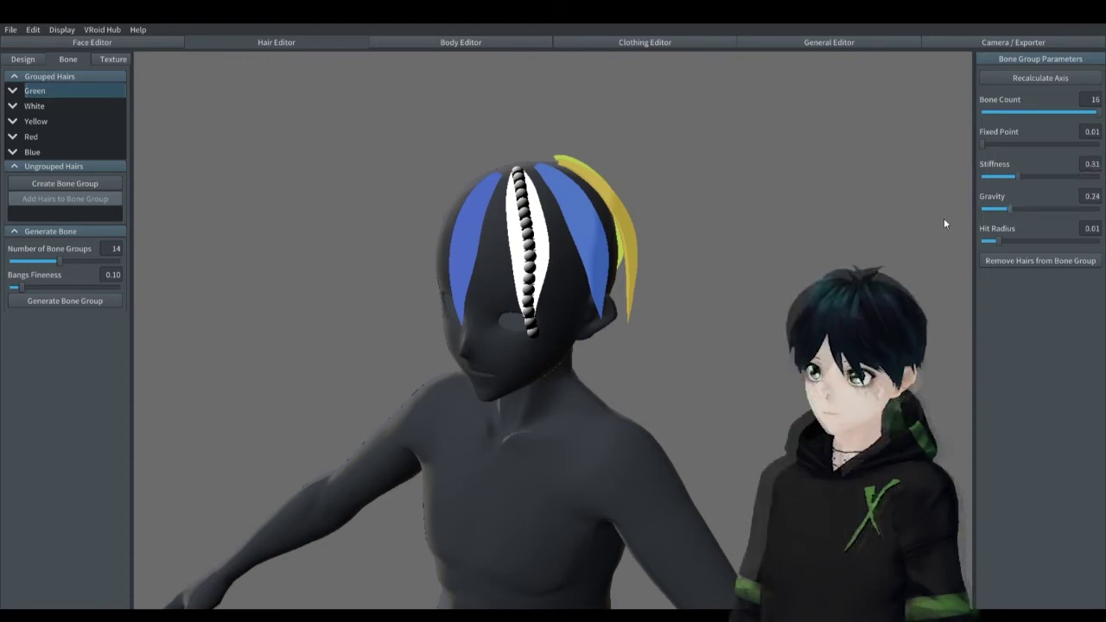
{"action": "left_click", "coordinate": [478, 226]}
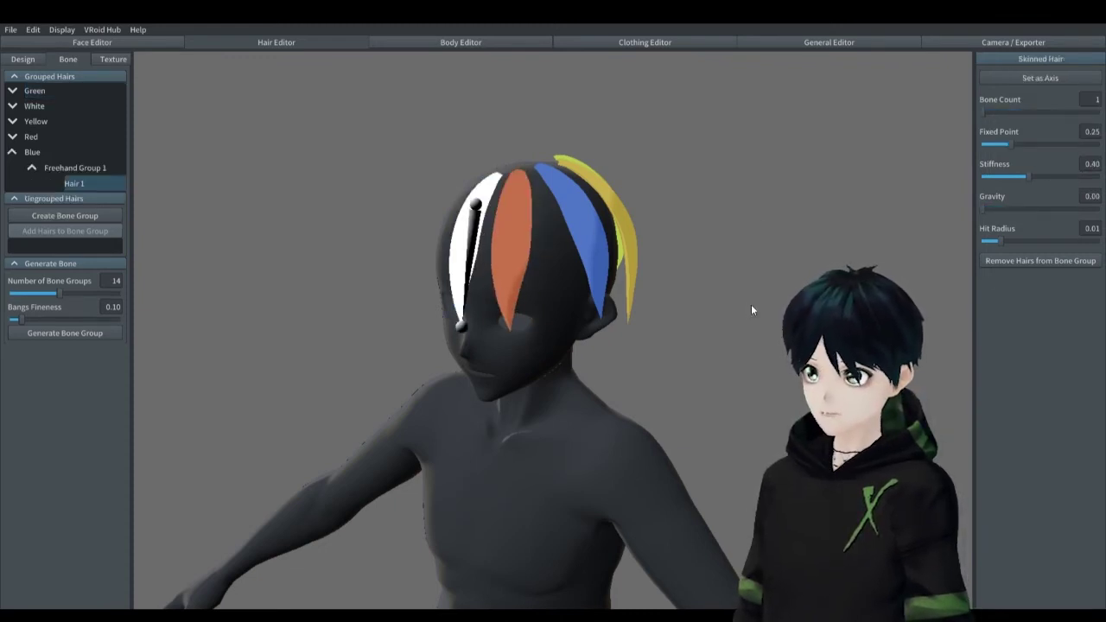
{"action": "right_click_drag", "start_coordinate": [752, 309], "coordinate": [431, 227]}
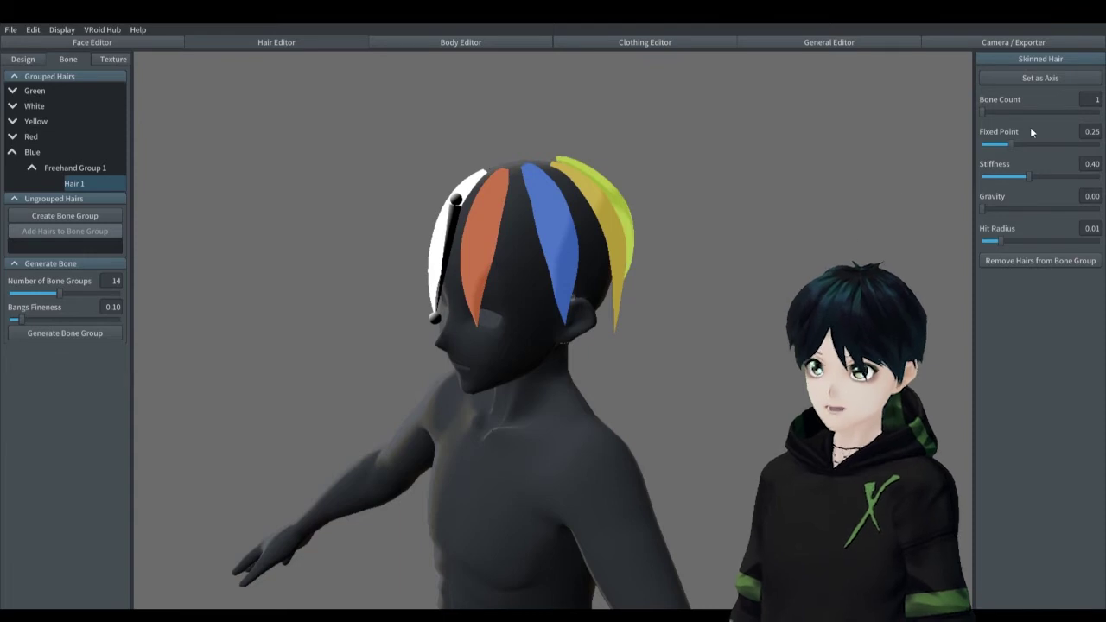
{"action": "left_click_drag", "start_coordinate": [981, 112], "coordinate": [1010, 113]}
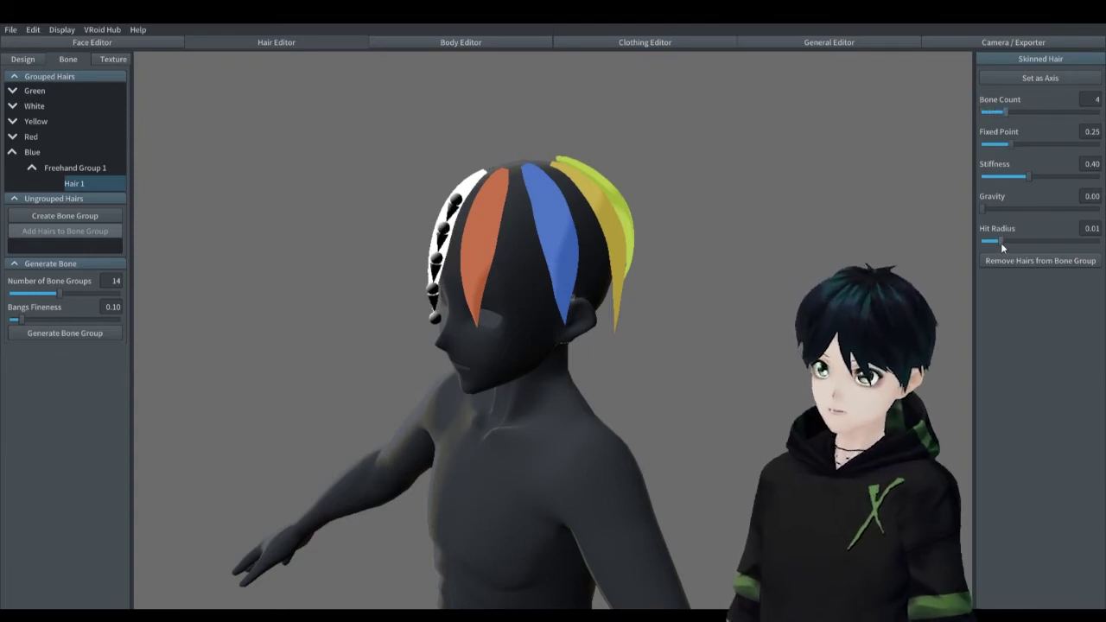
{"action": "left_click", "coordinate": [978, 45]}
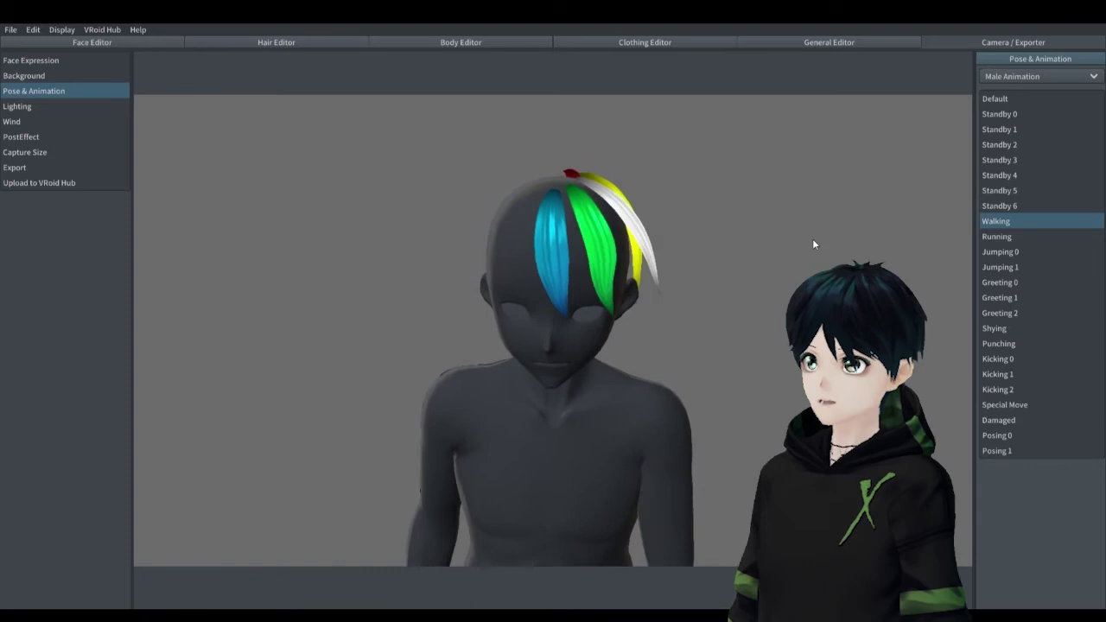
{"action": "mouse_move", "coordinate": [812, 244]}
{"action": "left_mouse_down"}
{"action": "mouse_move", "coordinate": [745, 244]}
{"action": "mouse_move", "coordinate": [803, 242]}
{"action": "left_mouse_up"}
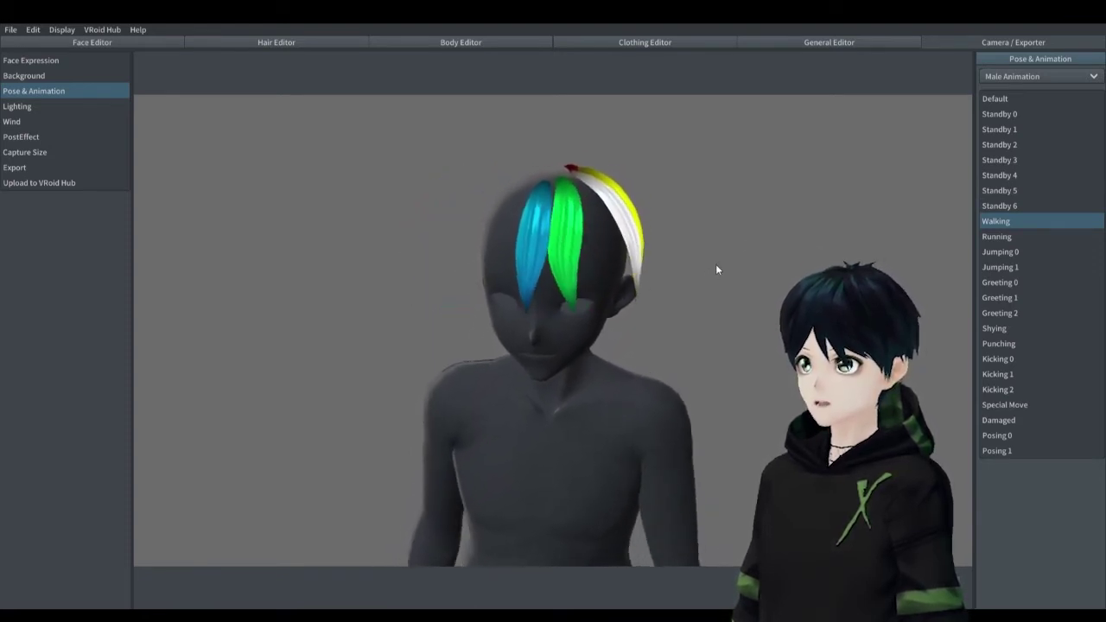
{"action": "left_click_drag", "start_coordinate": [474, 67], "coordinate": [593, 302]}
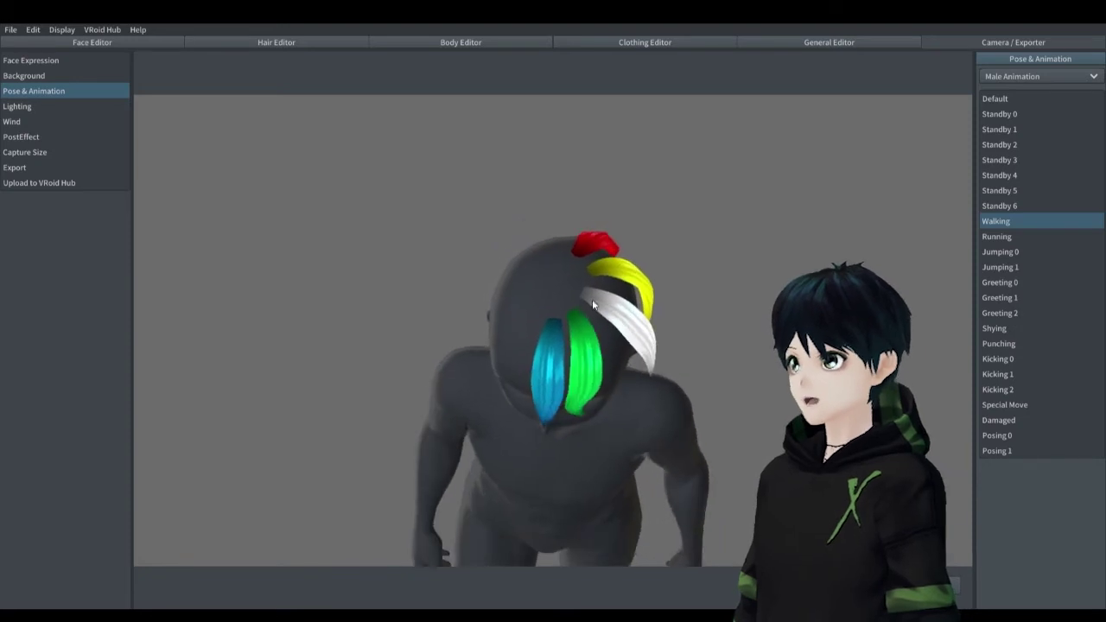
{"action": "left_click_drag", "start_coordinate": [679, 388], "coordinate": [637, 322]}
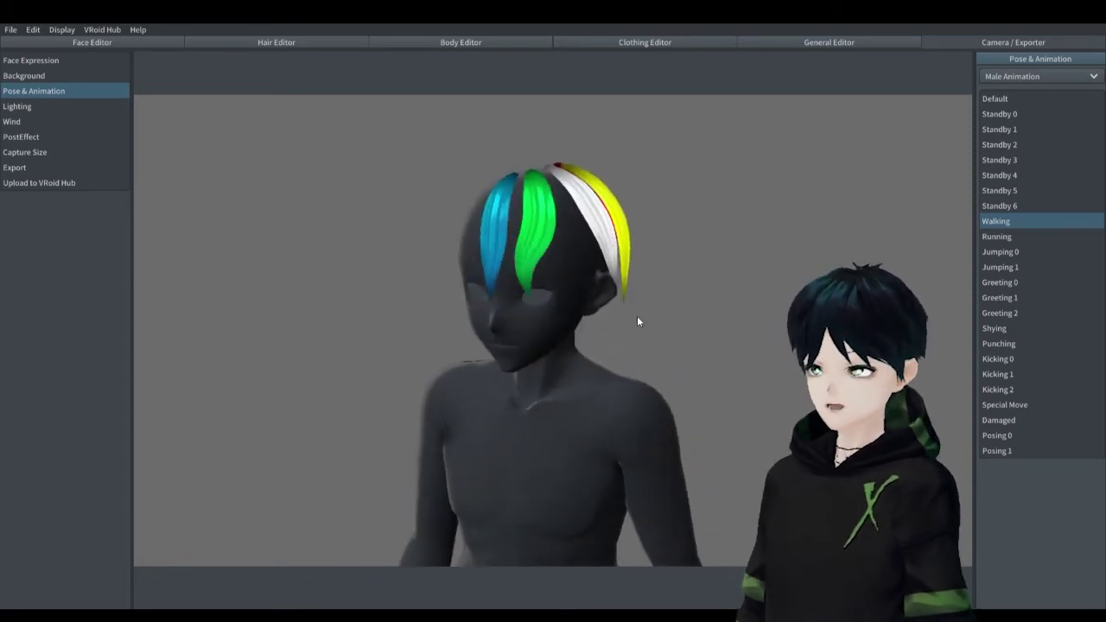
Enlarge the Blue group's Hit Radius and check its profile in the animation preview
{"action": "left_click", "coordinate": [305, 40]}
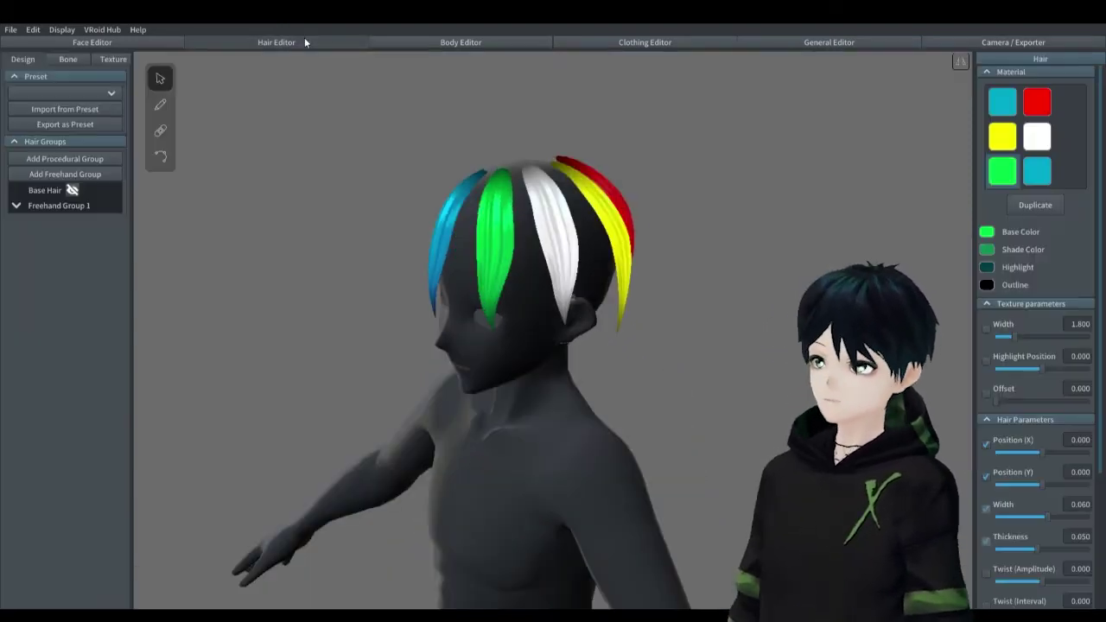
{"action": "left_click", "coordinate": [66, 59]}
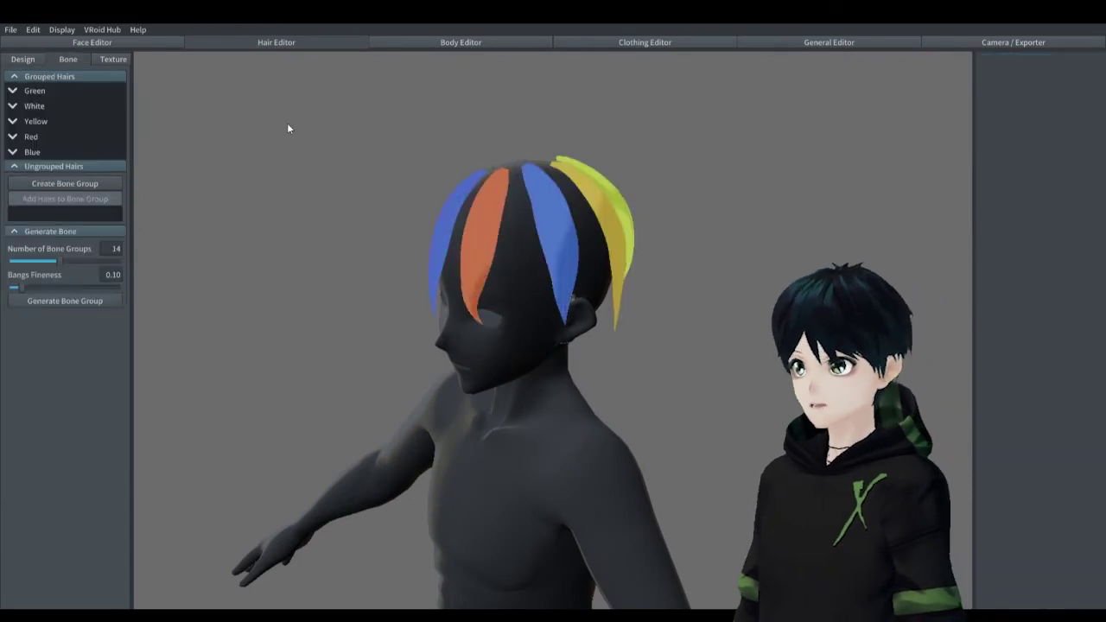
{"action": "left_click", "coordinate": [33, 151]}
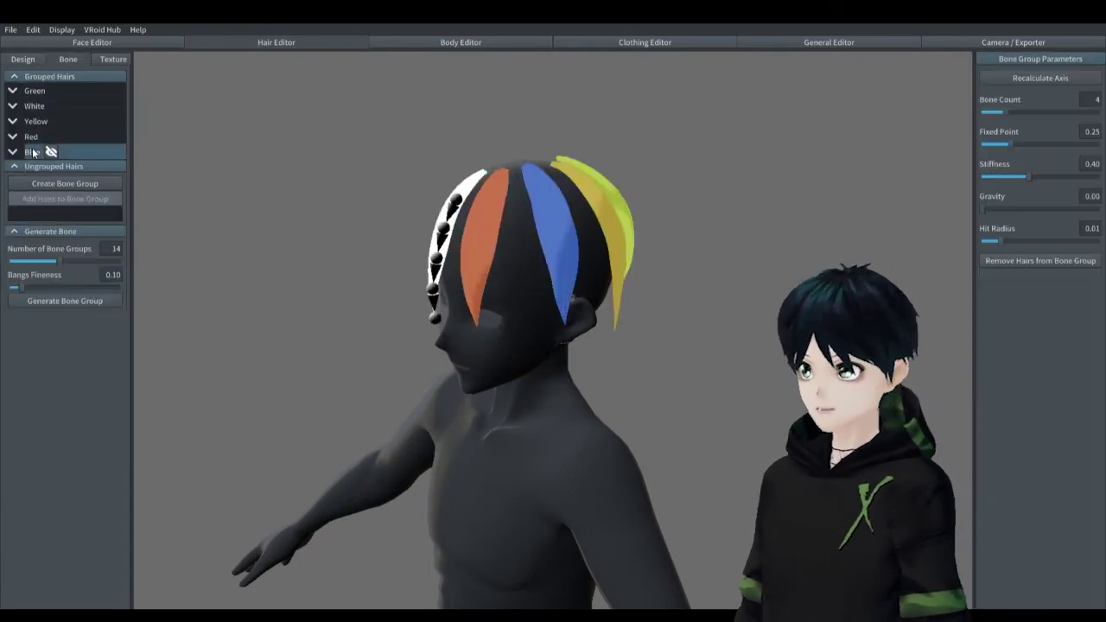
{"action": "right_click_drag", "start_coordinate": [879, 268], "coordinate": [795, 272]}
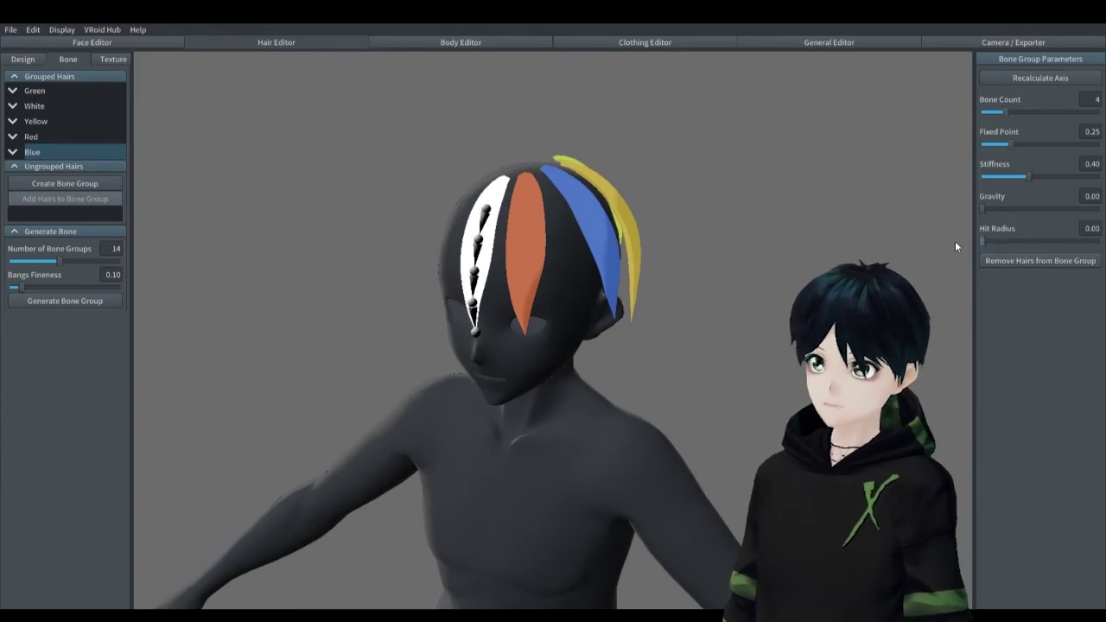
{"action": "left_click_drag", "start_coordinate": [983, 241], "coordinate": [1099, 242]}
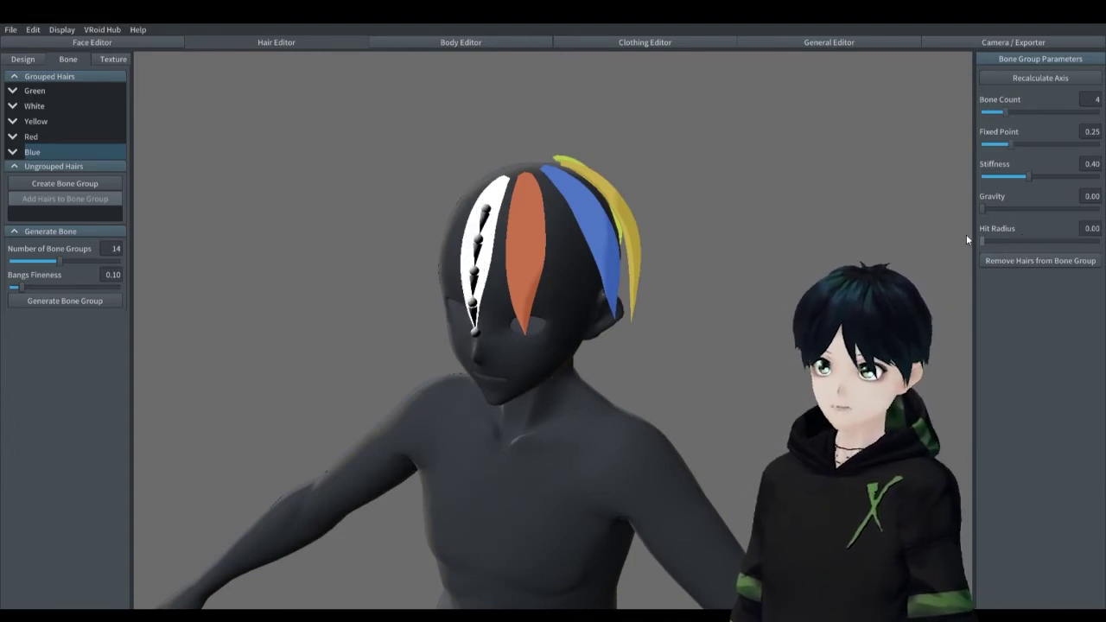
{"action": "left_click", "coordinate": [1000, 44]}
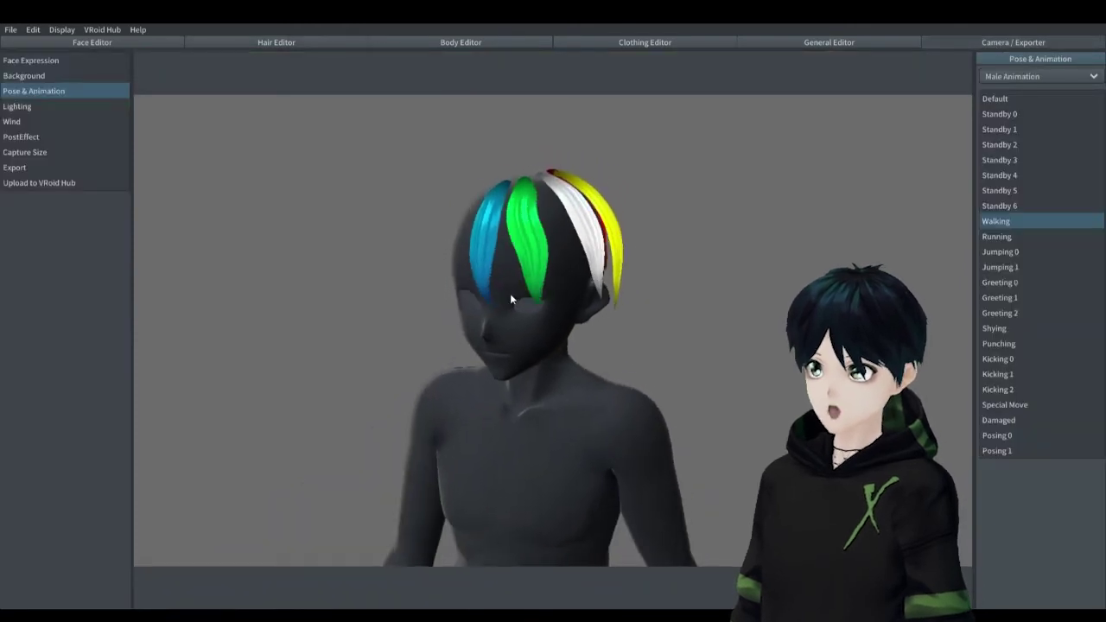
{"action": "right_click_drag", "start_coordinate": [510, 298], "coordinate": [536, 296]}
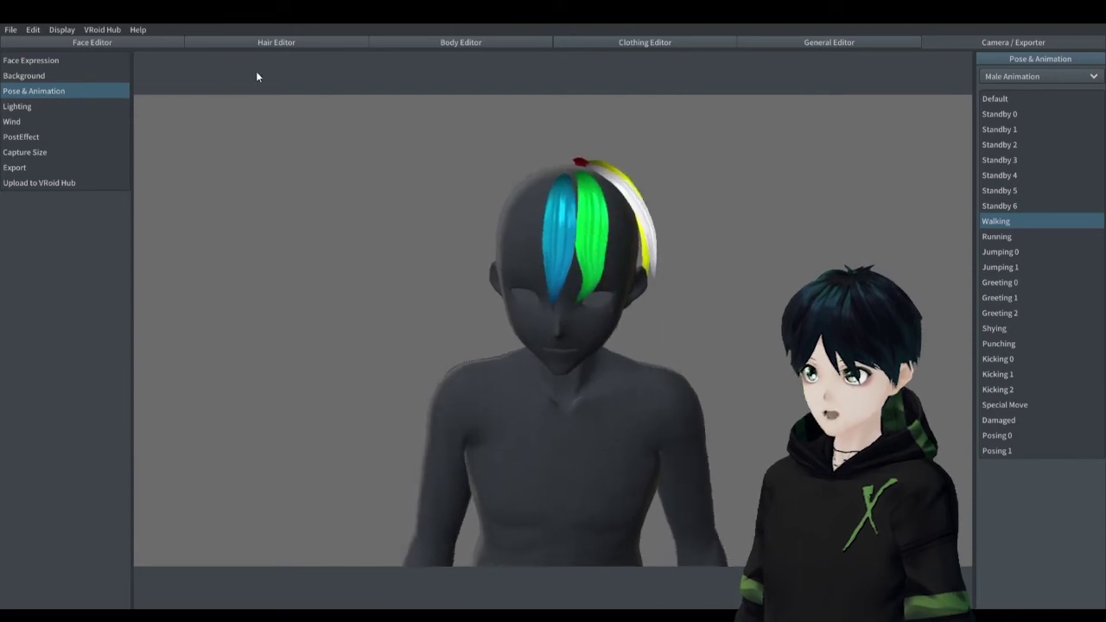
Raise the Blue group's Hit Radius to 0.09 and preview it walking
{"action": "left_click", "coordinate": [249, 39]}
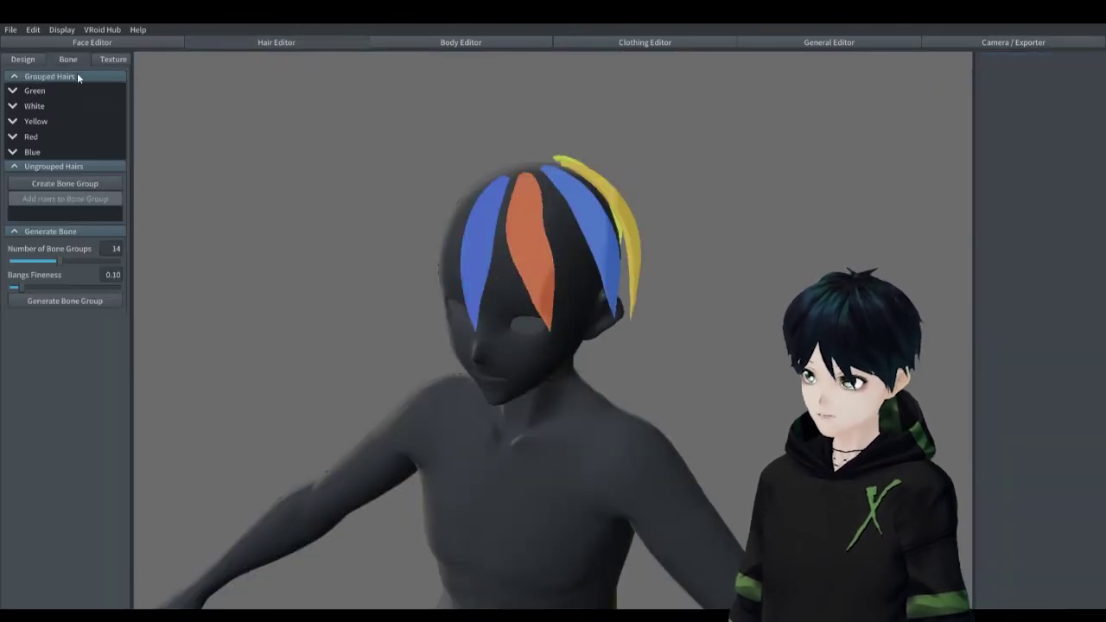
{"action": "left_click", "coordinate": [36, 153]}
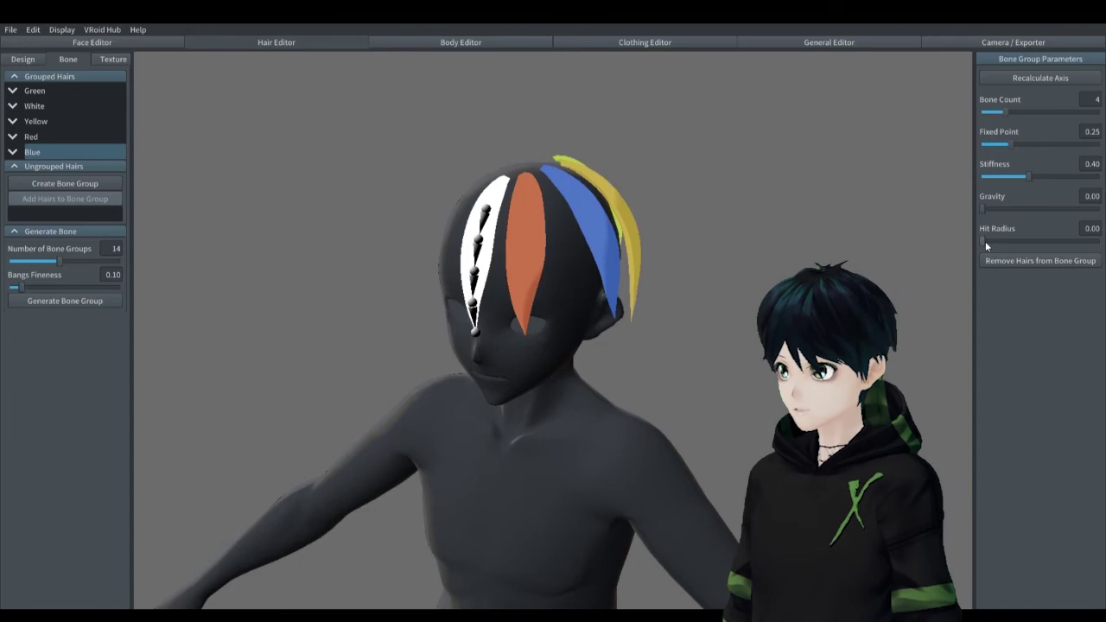
{"action": "left_click_drag", "start_coordinate": [985, 241], "coordinate": [1096, 241]}
{"action": "left_click", "coordinate": [1011, 42]}
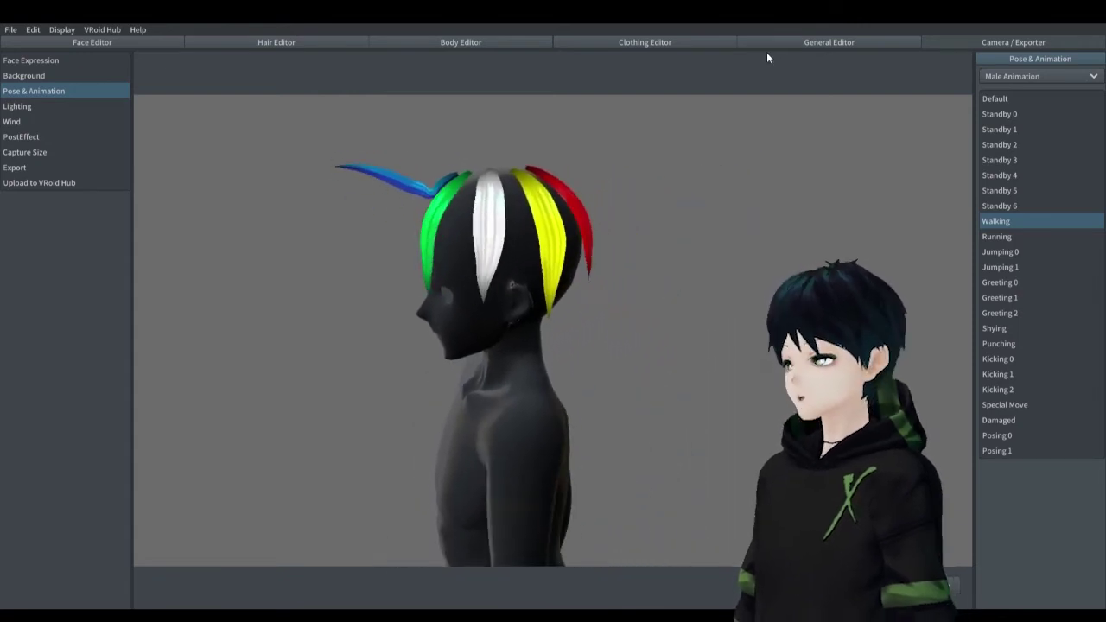
Select the Blue bone group and check it again in the Walking preview
{"action": "left_click", "coordinate": [313, 45]}
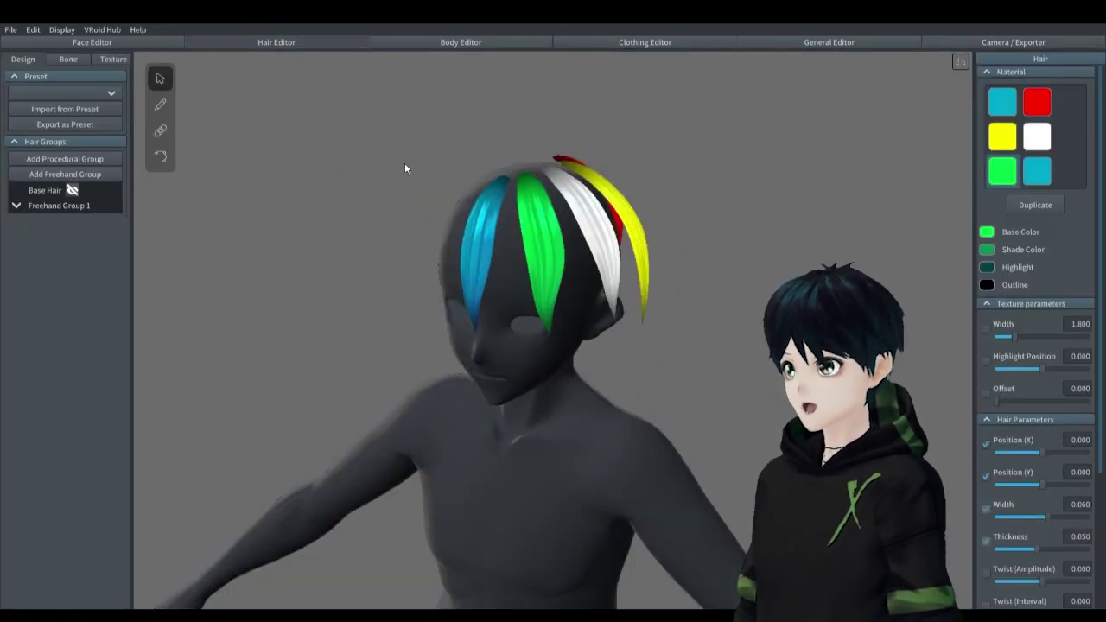
{"action": "left_click", "coordinate": [67, 59]}
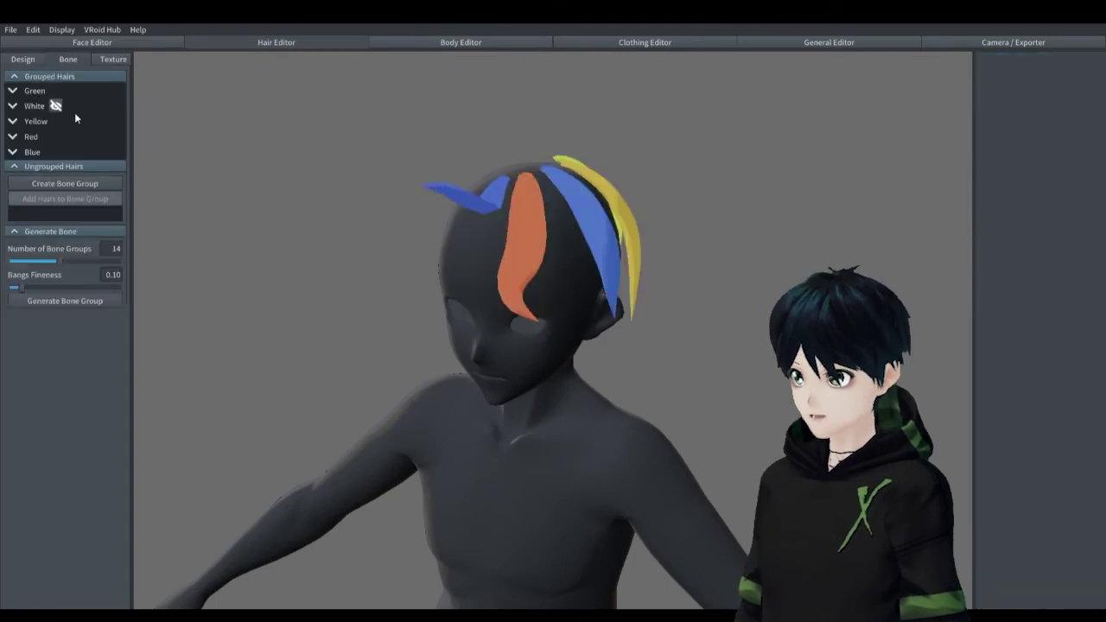
{"action": "left_click", "coordinate": [33, 153]}
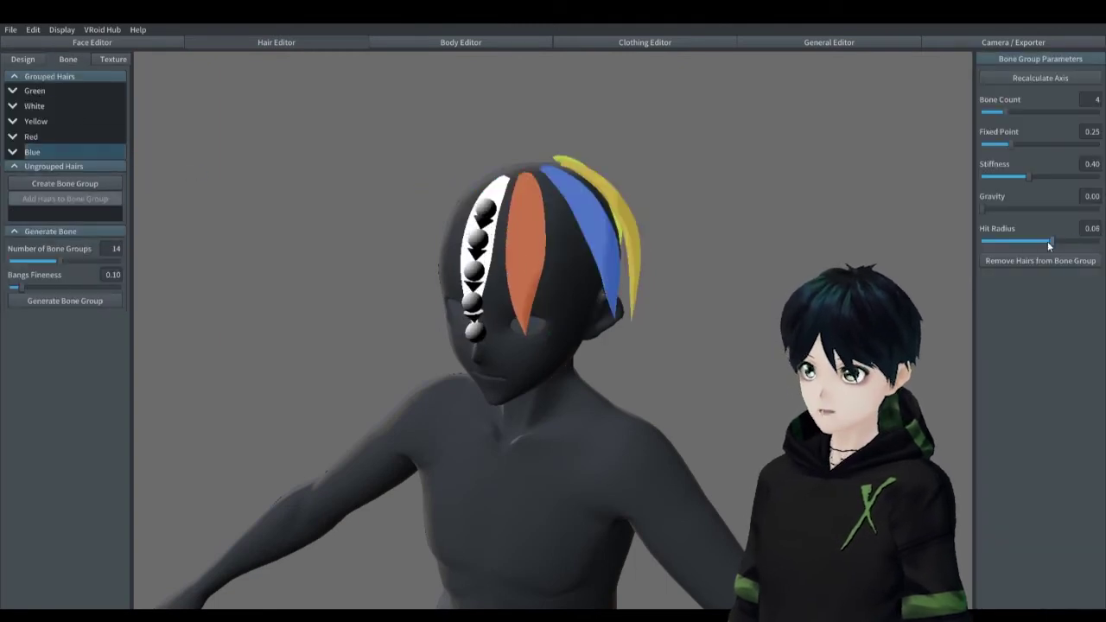
{"action": "left_click", "coordinate": [997, 41]}
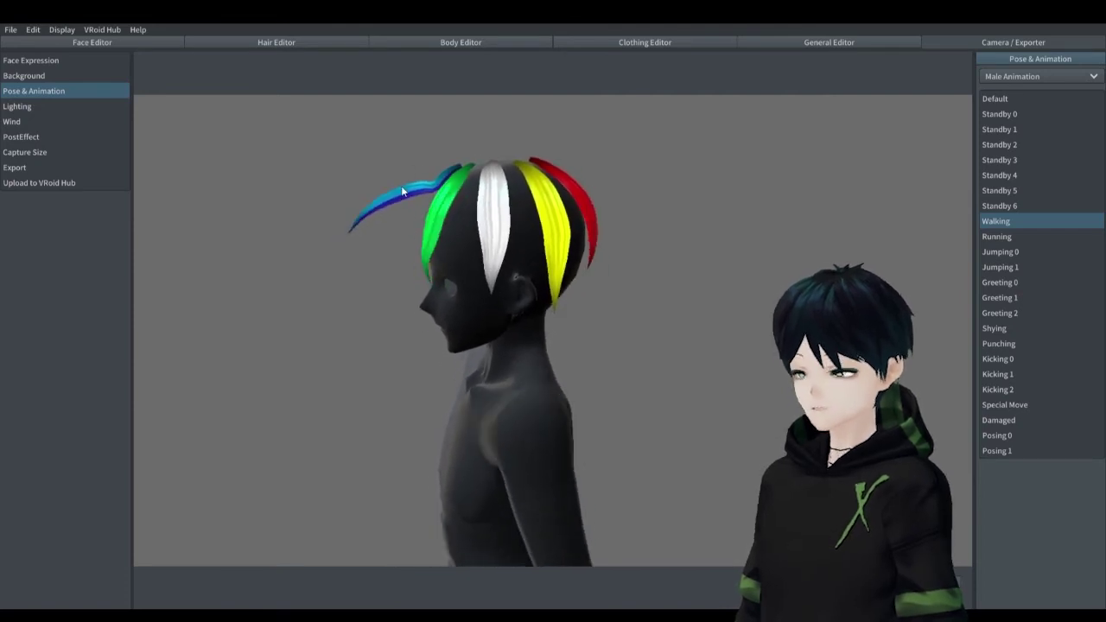
Return to the Blue bone group's settings, with Hit Radius at 0.04
{"action": "left_click", "coordinate": [254, 41]}
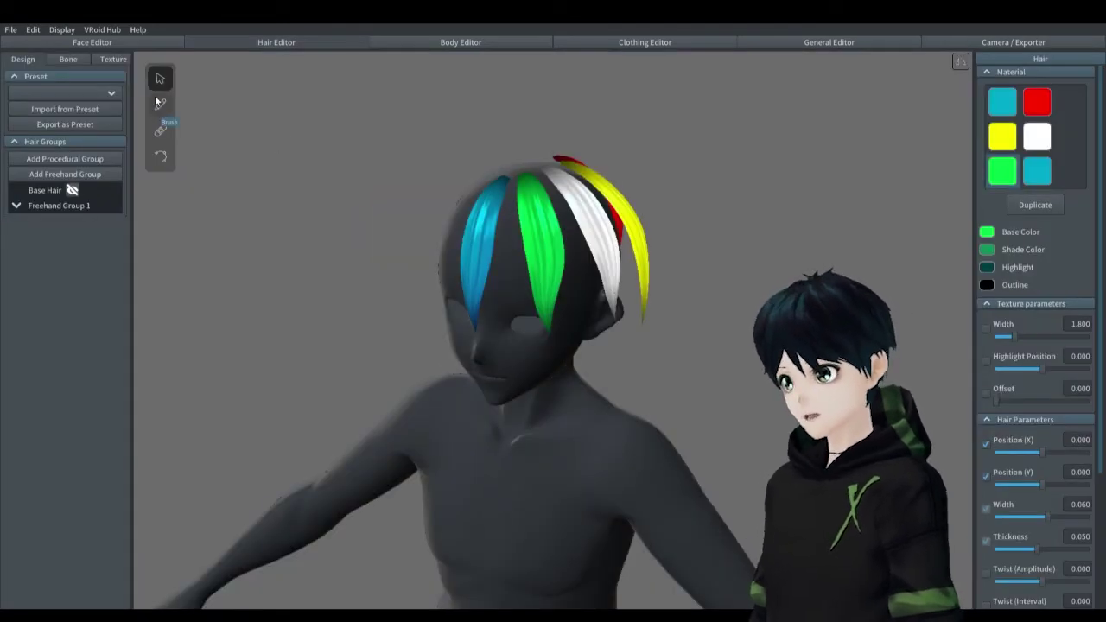
{"action": "left_click", "coordinate": [68, 59]}
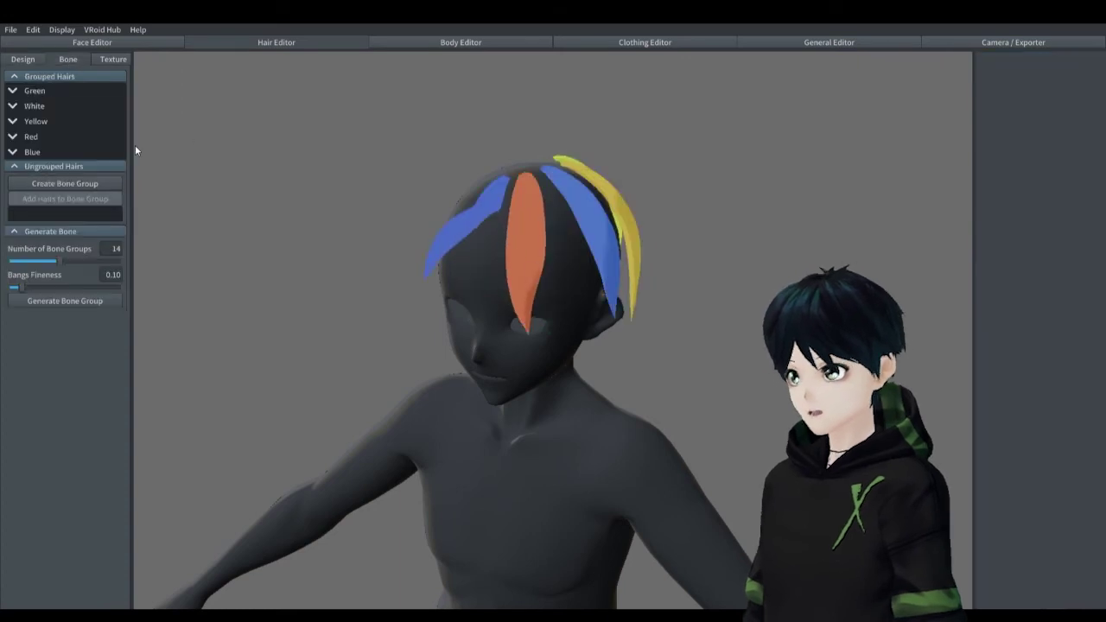
{"action": "left_click", "coordinate": [31, 152]}
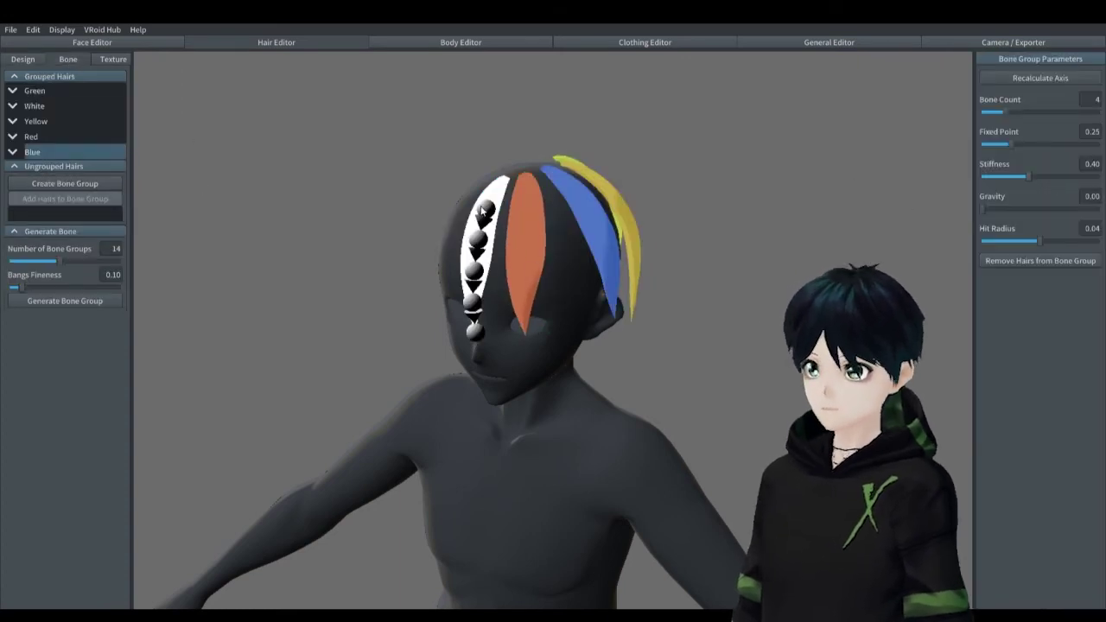
Try the Blue group's fixed point at 0.68, preview it walking, then reselect the Blue bone group
{"action": "left_click_drag", "start_coordinate": [1009, 144], "coordinate": [1063, 147]}
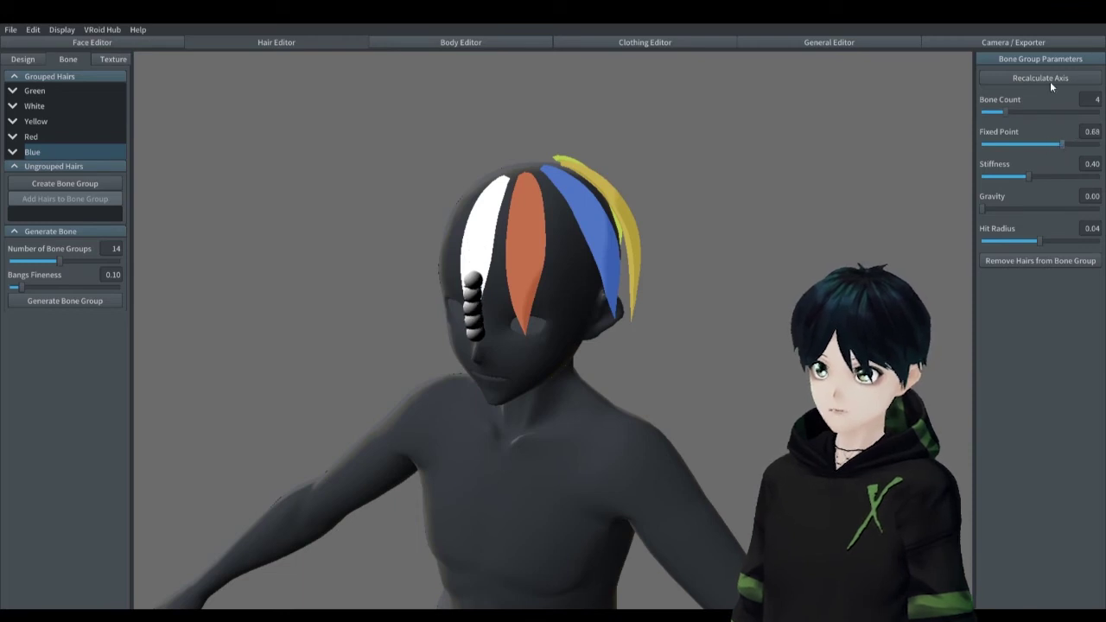
{"action": "left_click", "coordinate": [1023, 43]}
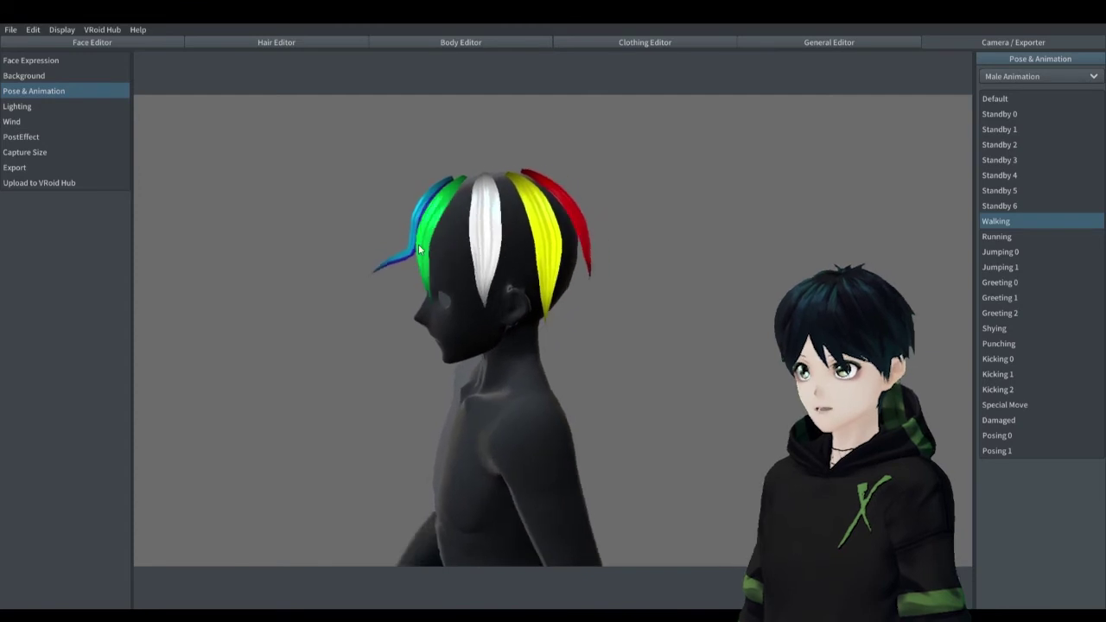
{"action": "left_click", "coordinate": [228, 43]}
{"action": "left_click", "coordinate": [67, 59]}
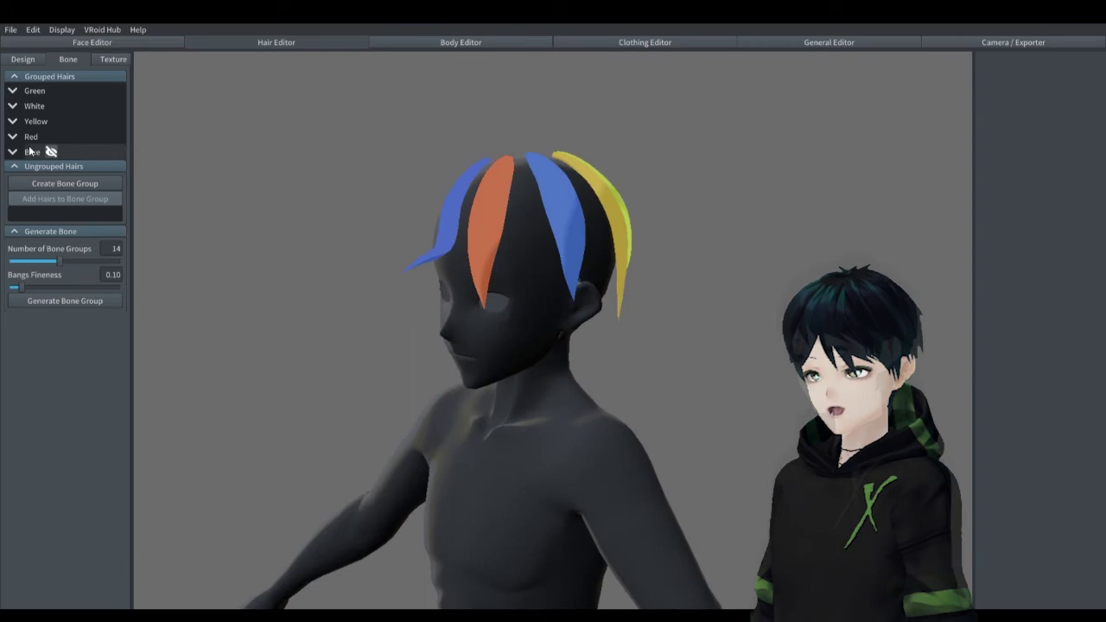
{"action": "left_click", "coordinate": [29, 152]}
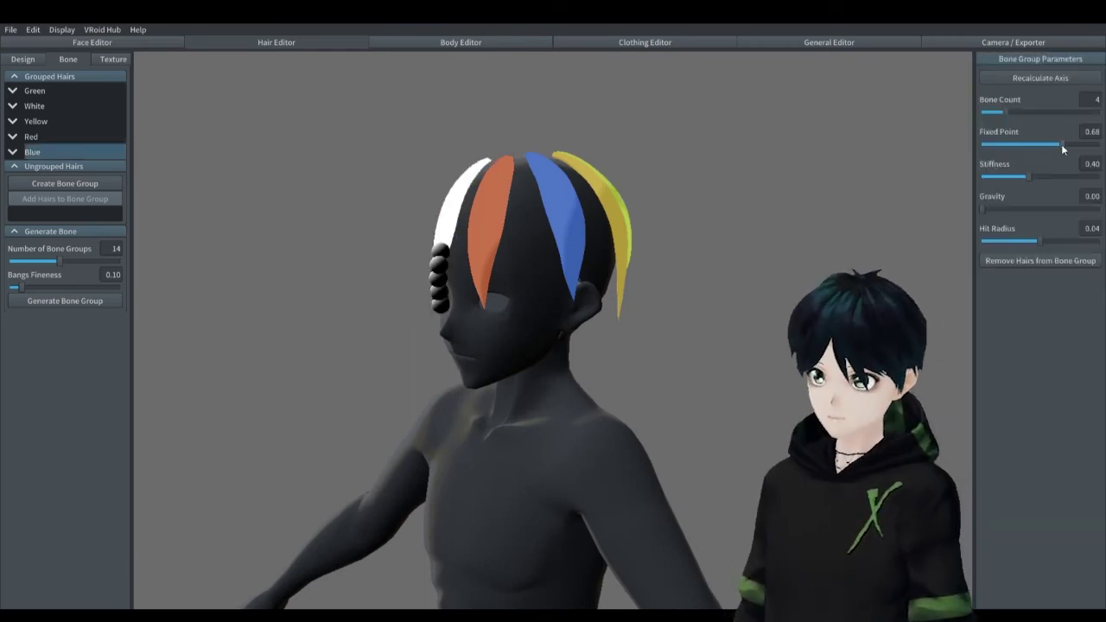
Lower the Blue fixed point to 0.01 and preview it in the Walking and Running animations
{"action": "left_click_drag", "start_coordinate": [1061, 146], "coordinate": [940, 150]}
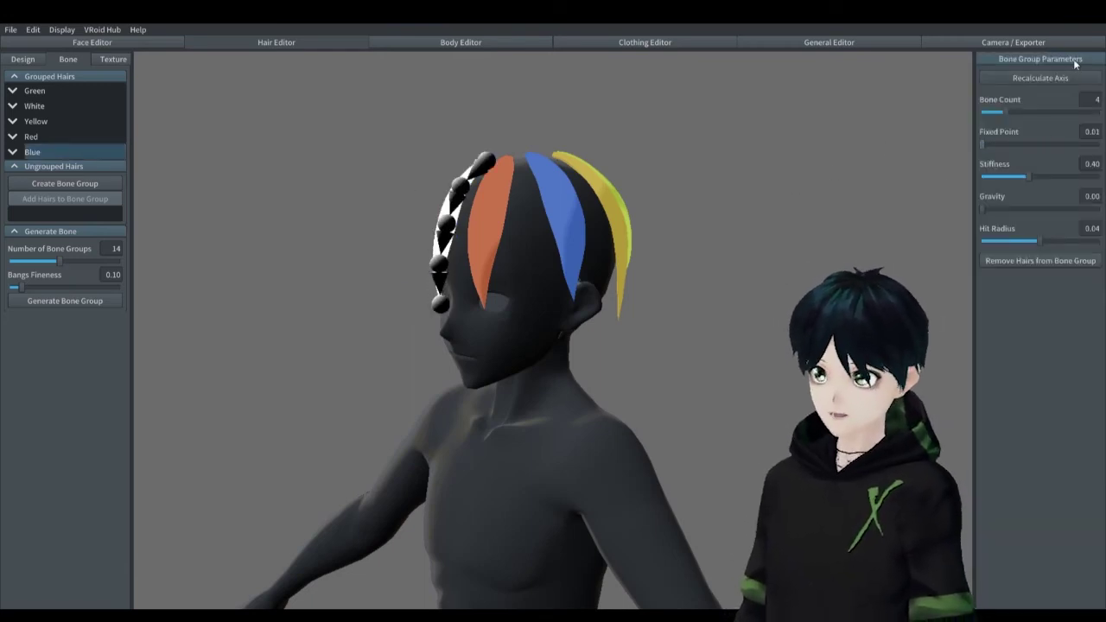
{"action": "left_click", "coordinate": [1055, 43]}
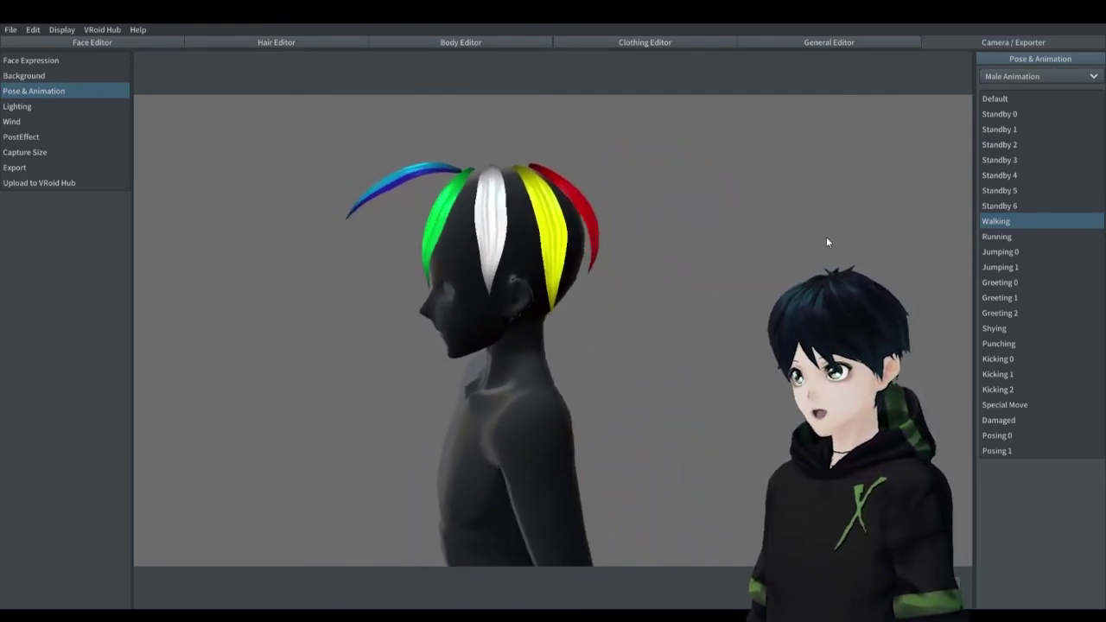
{"action": "left_click", "coordinate": [1022, 237]}
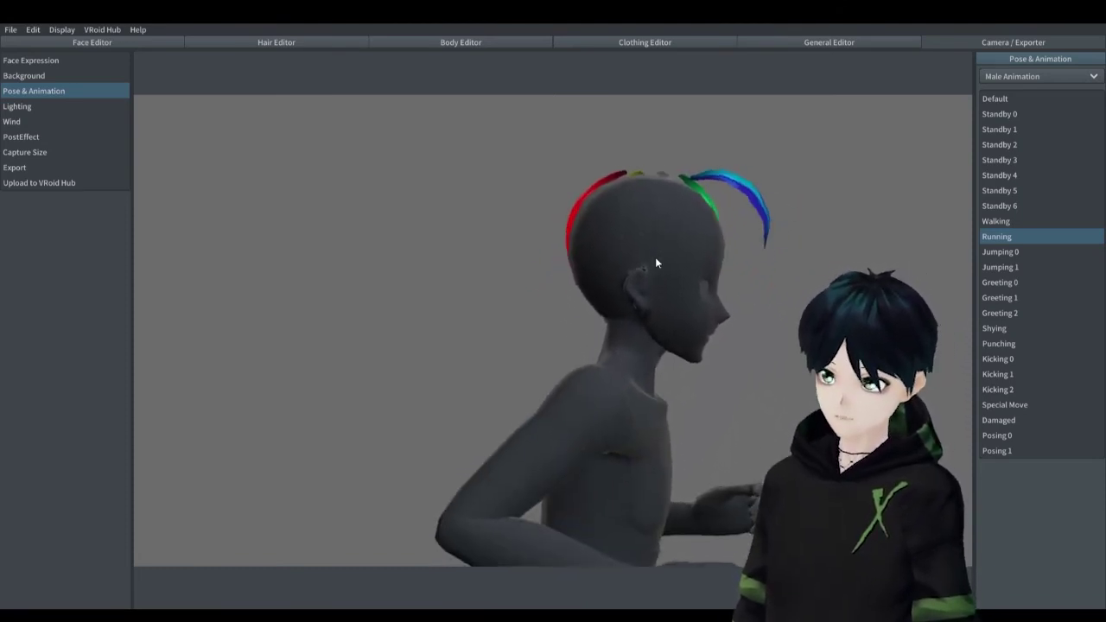
{"action": "right_click_drag", "start_coordinate": [783, 321], "coordinate": [721, 328]}
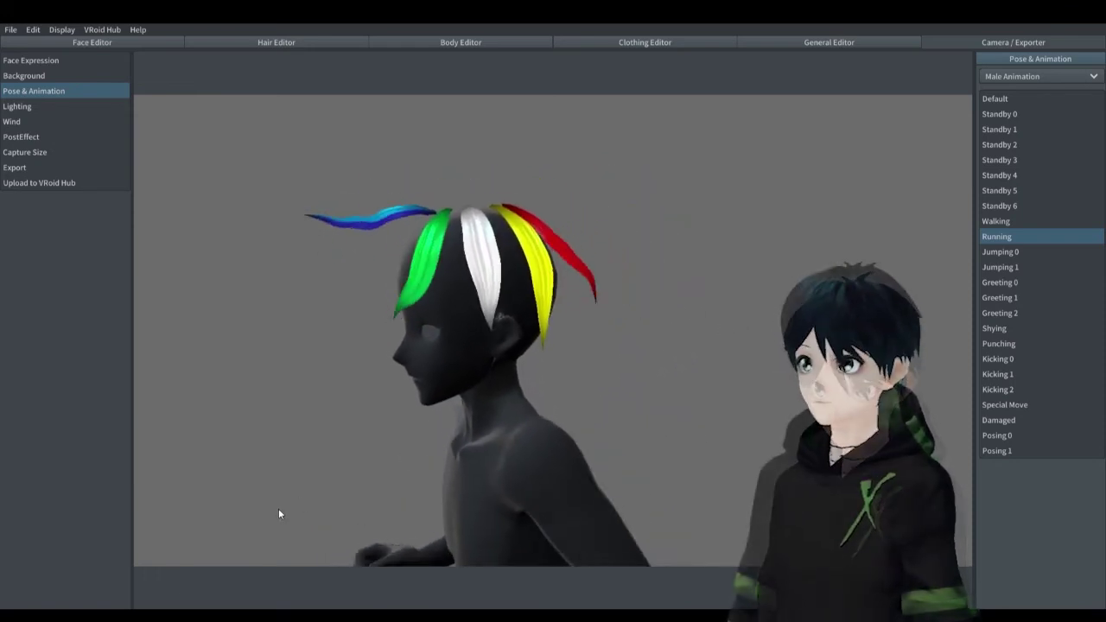
Play Walking, switch to the Female Animation set, play Hey!, then return to the Default pose
{"action": "left_click", "coordinate": [988, 221]}
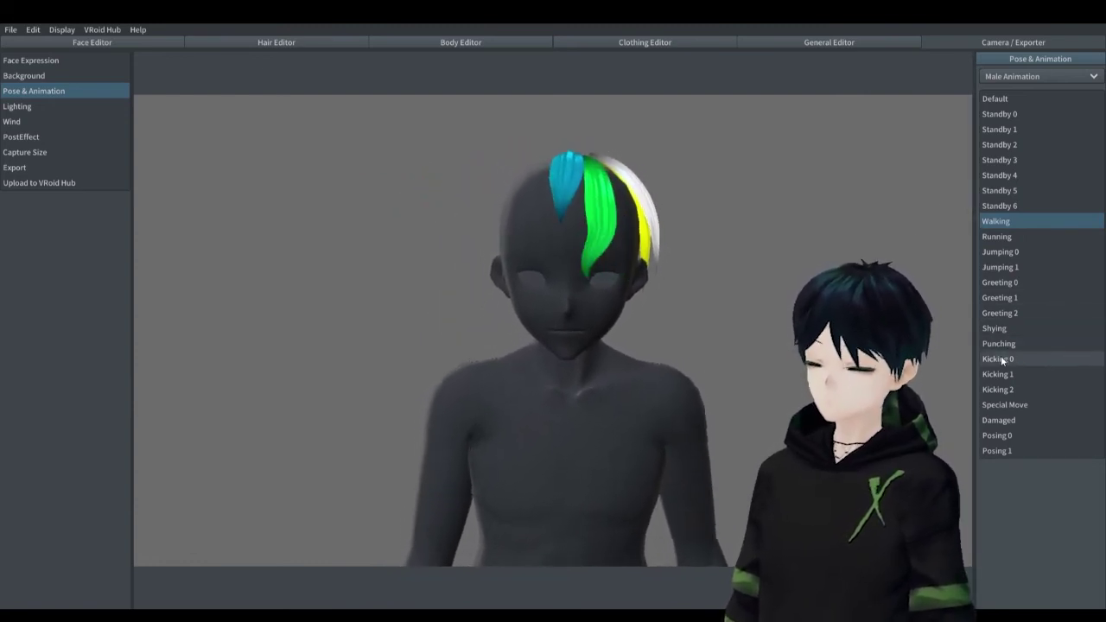
{"action": "left_click", "coordinate": [1057, 76]}
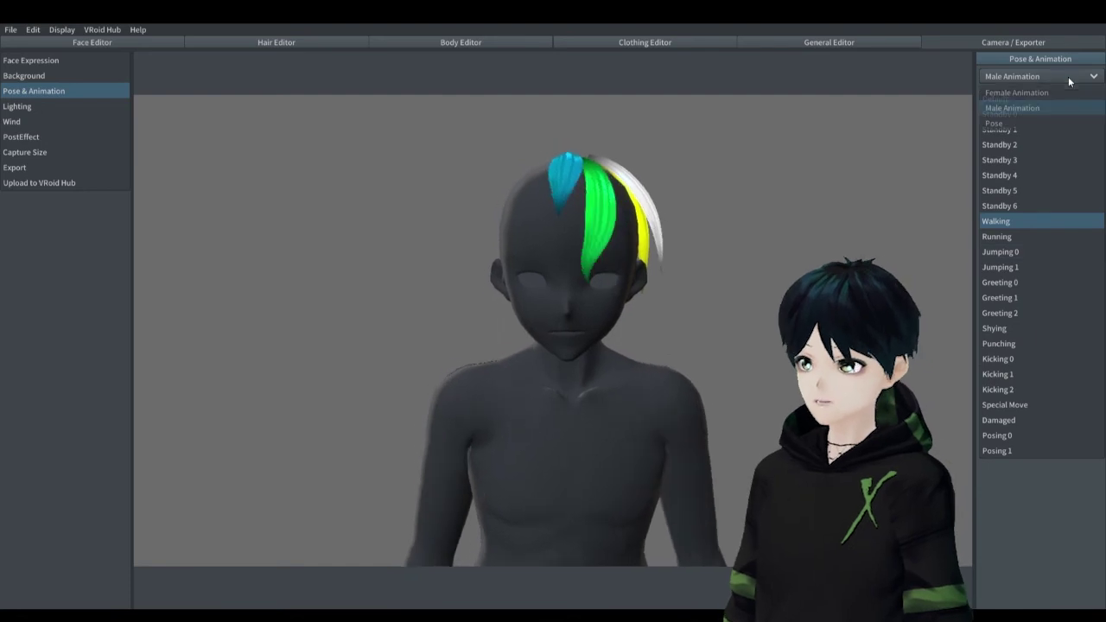
{"action": "left_click", "coordinate": [1037, 92]}
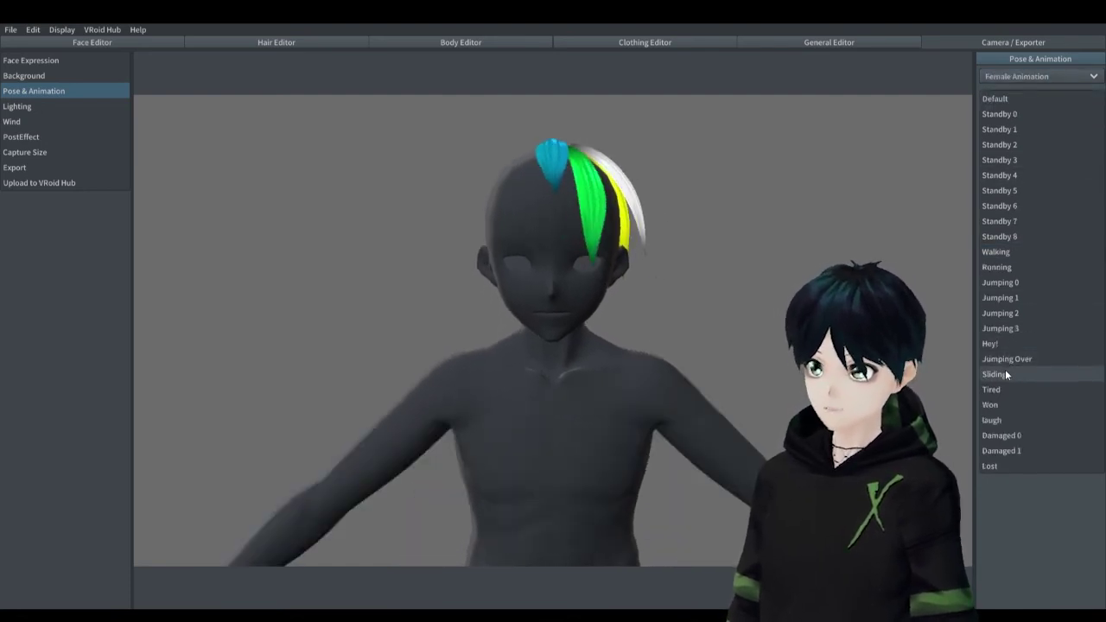
{"action": "left_click", "coordinate": [1003, 344]}
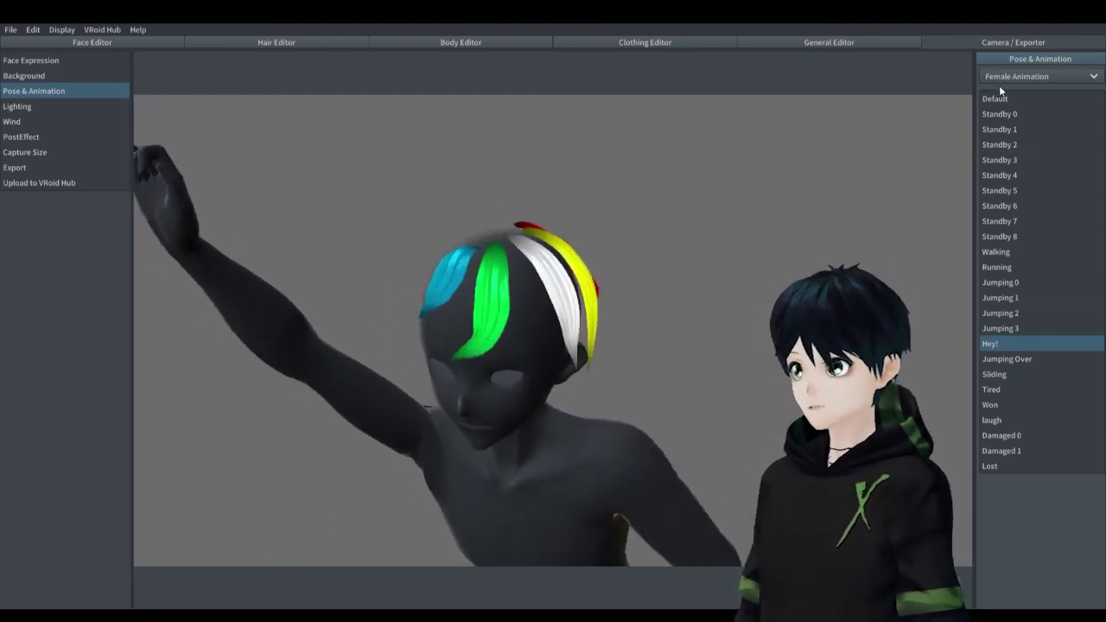
{"action": "left_click", "coordinate": [1003, 98]}
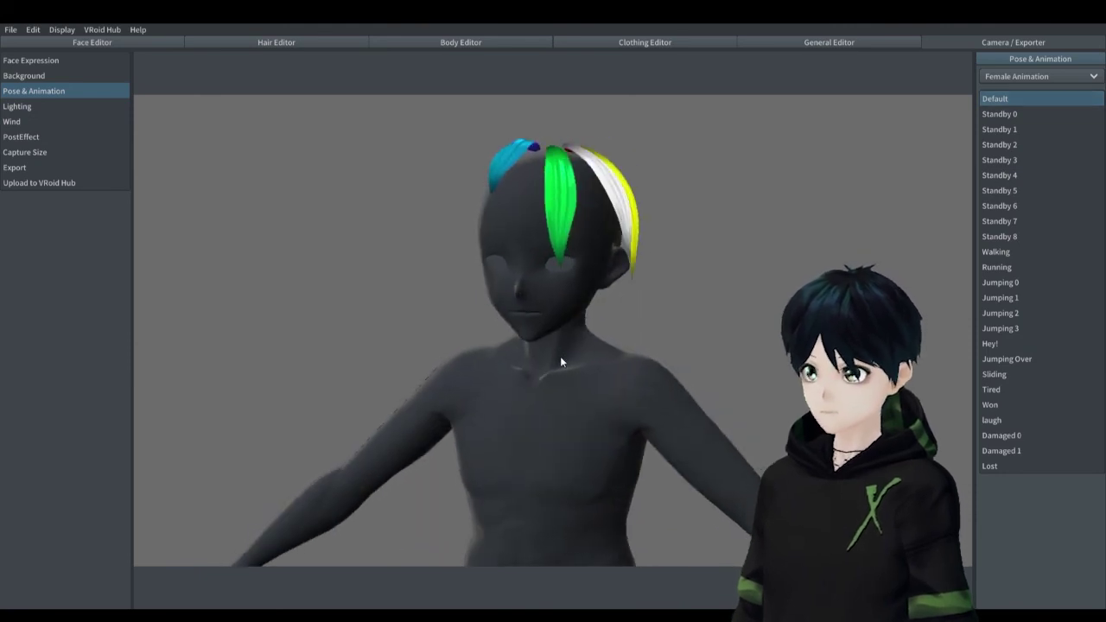